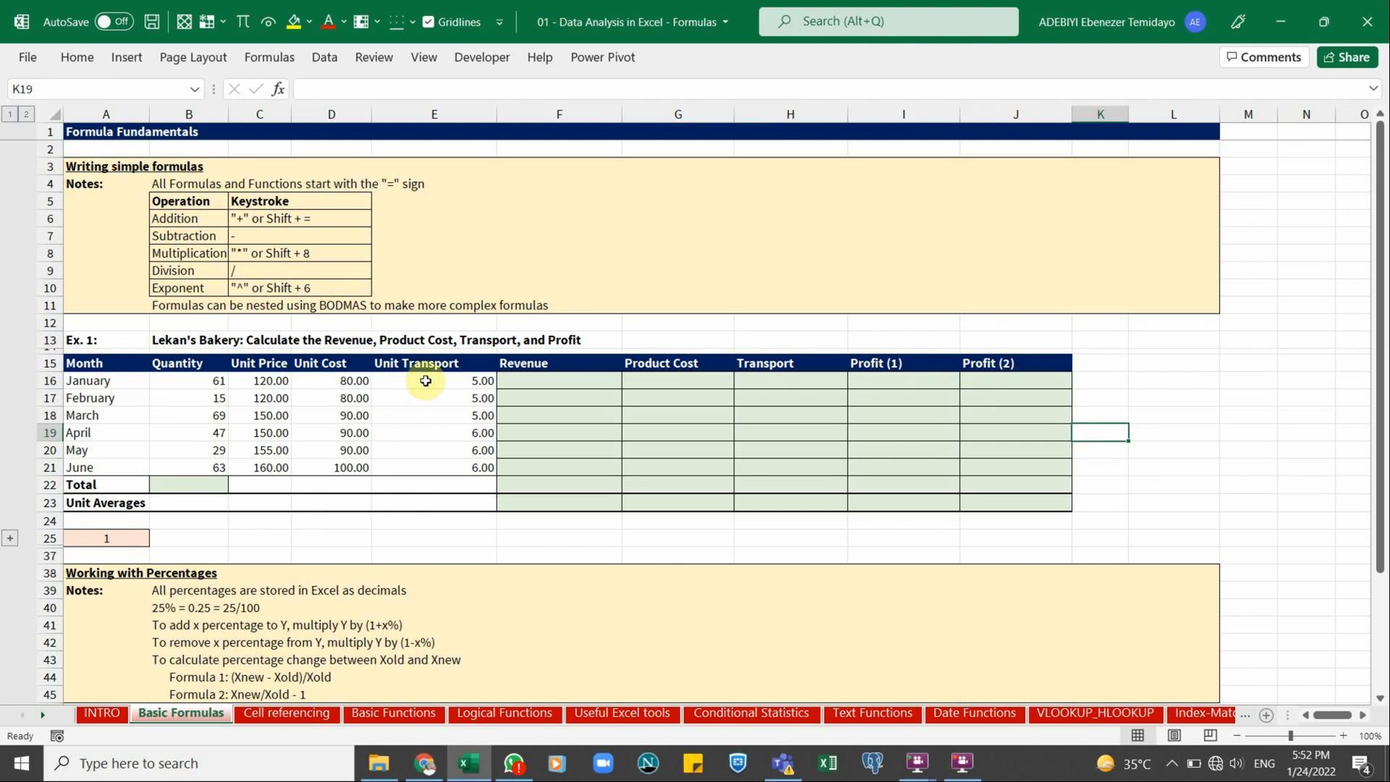
Enter 2+3 in cell L17 without a leading equals sign
left_click(283, 472)
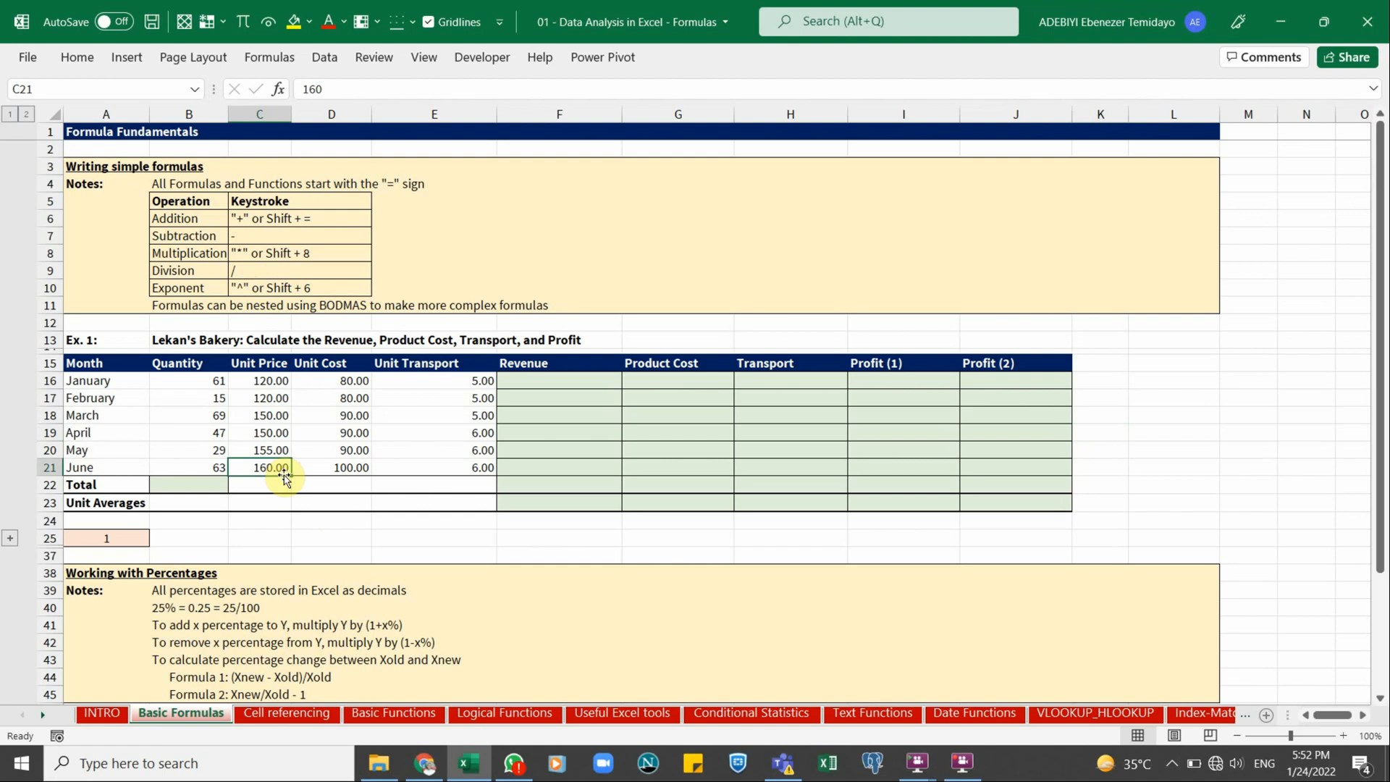
left_click(190, 187)
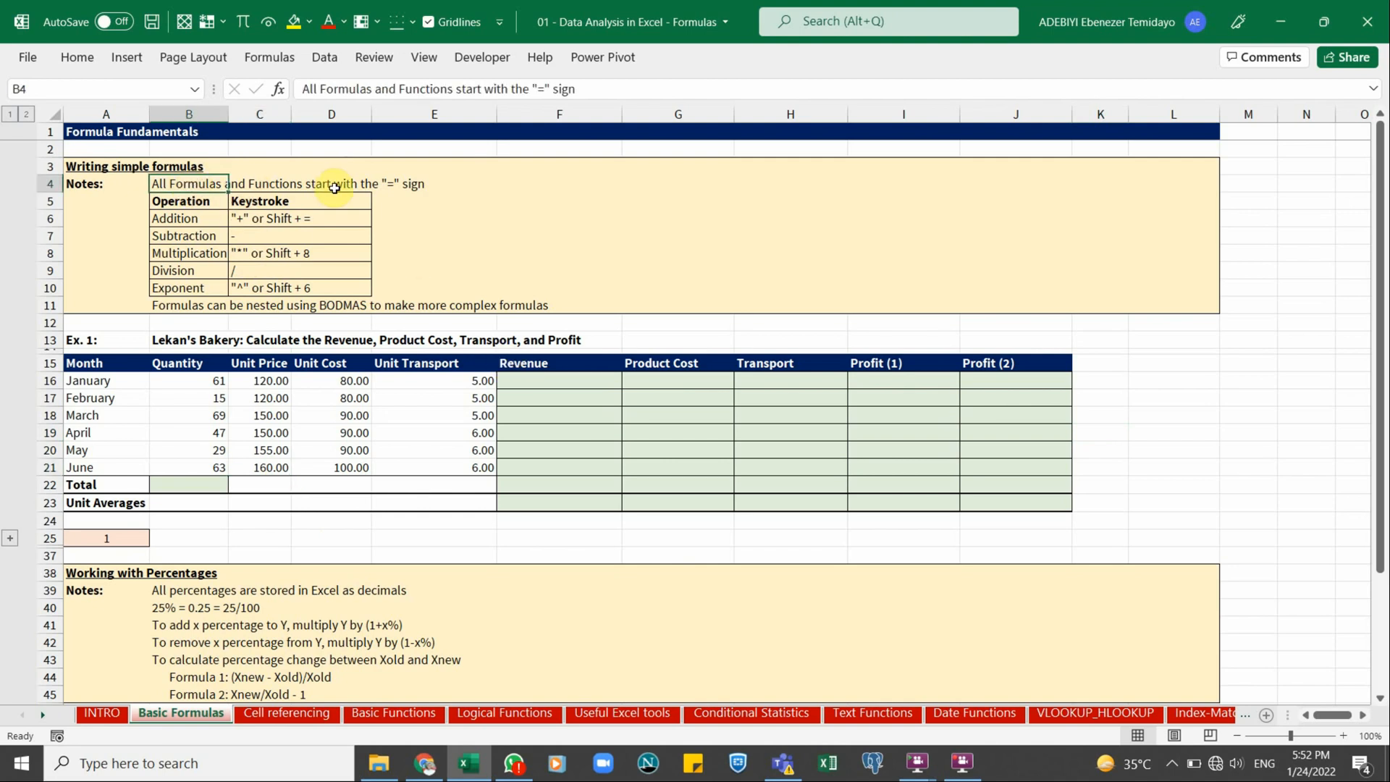
left_click(1194, 399)
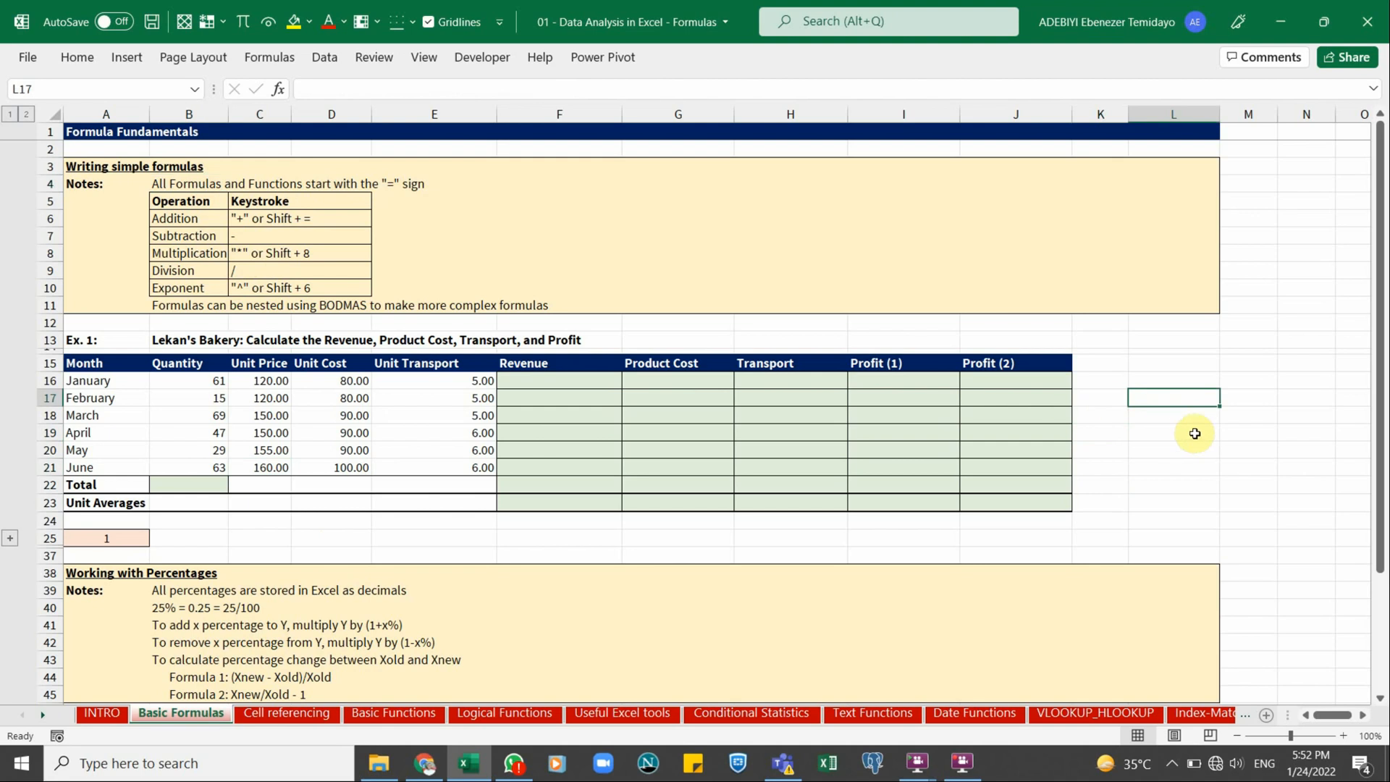
type("2+3")
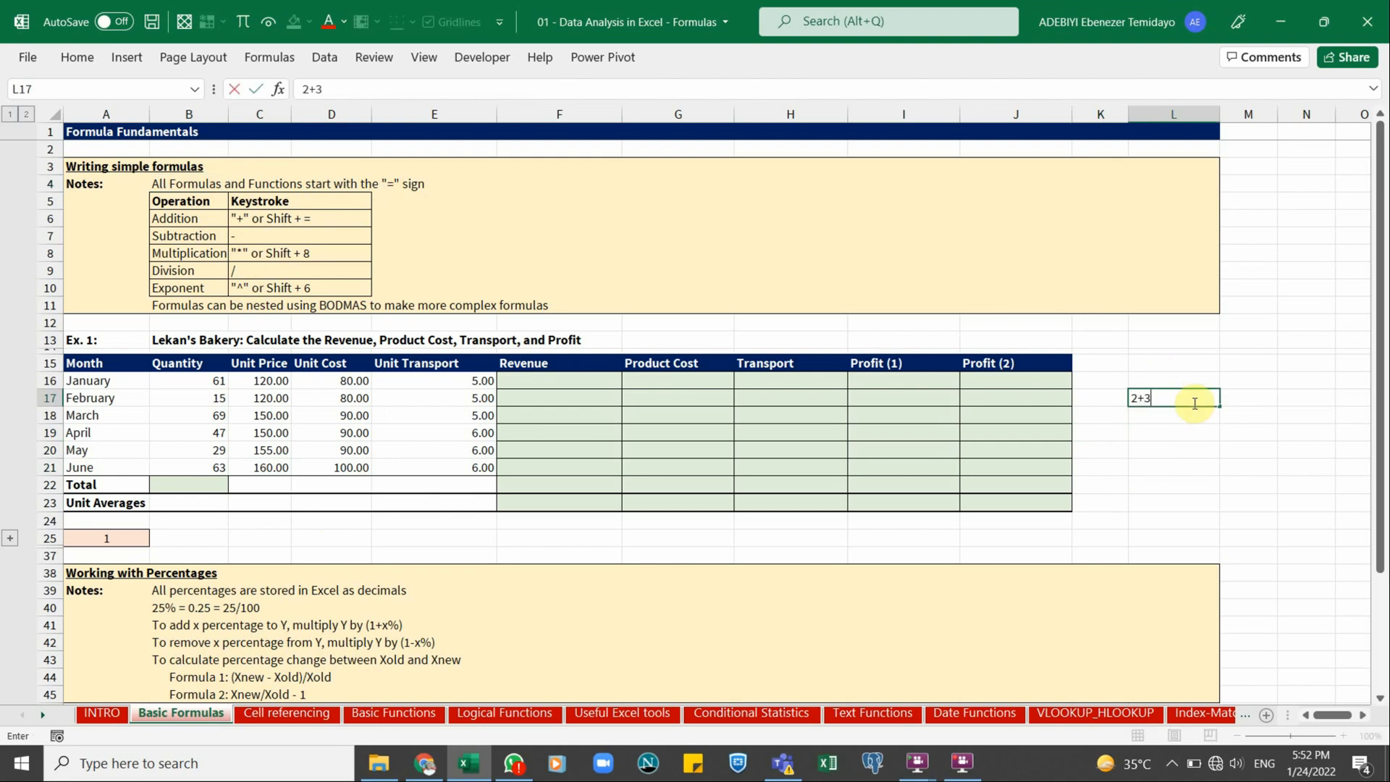
key("Return")
left_click(1169, 398)
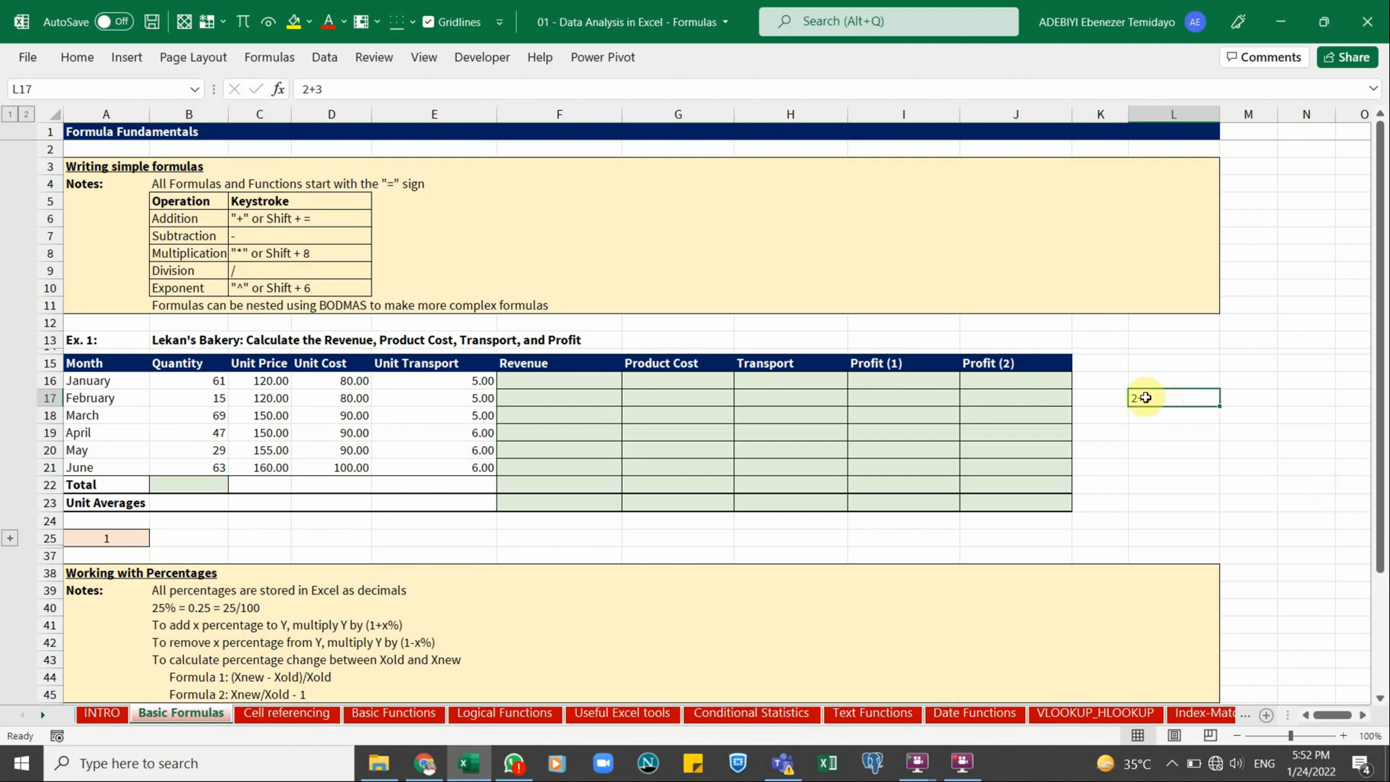
Enter the formula =2+3 in cell L18 and compare it with the plain-text entry in L17
left_click(1162, 412)
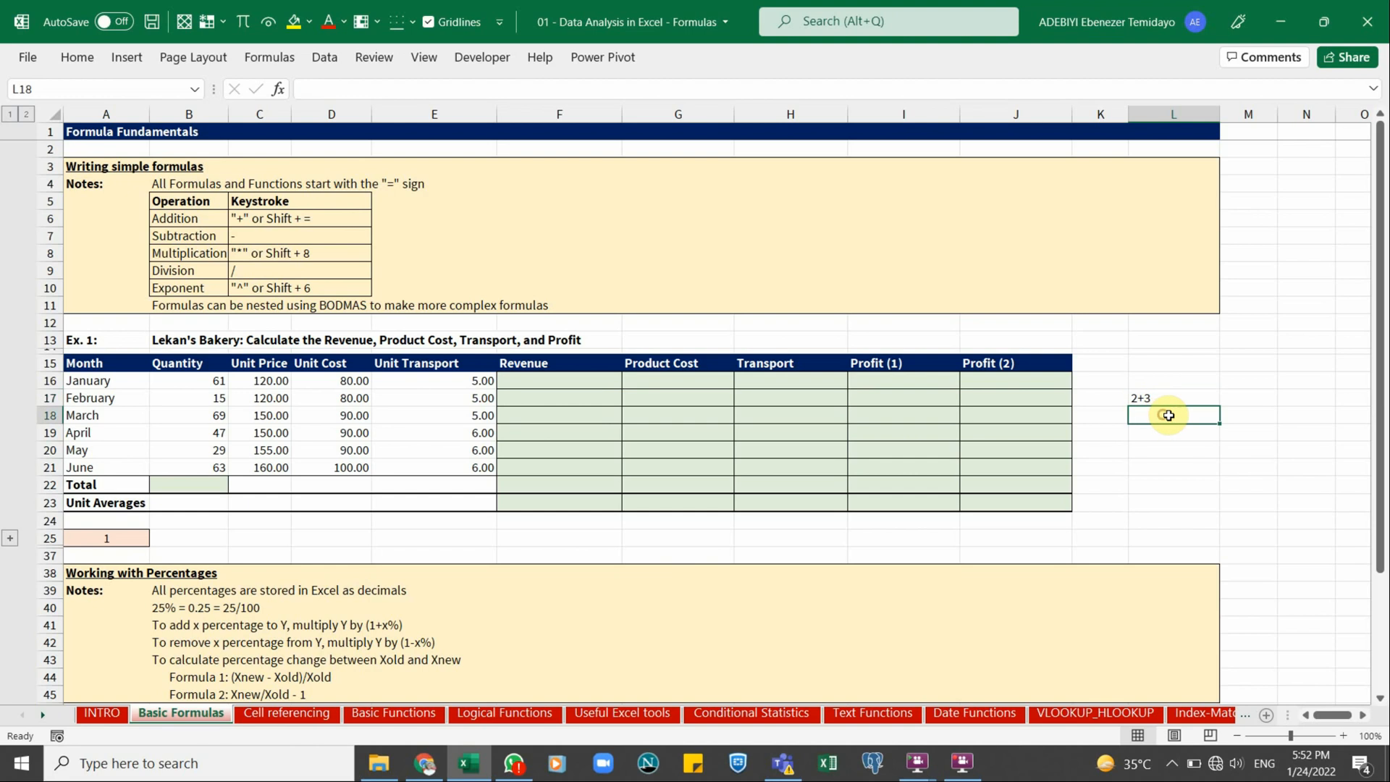
type("=2+")
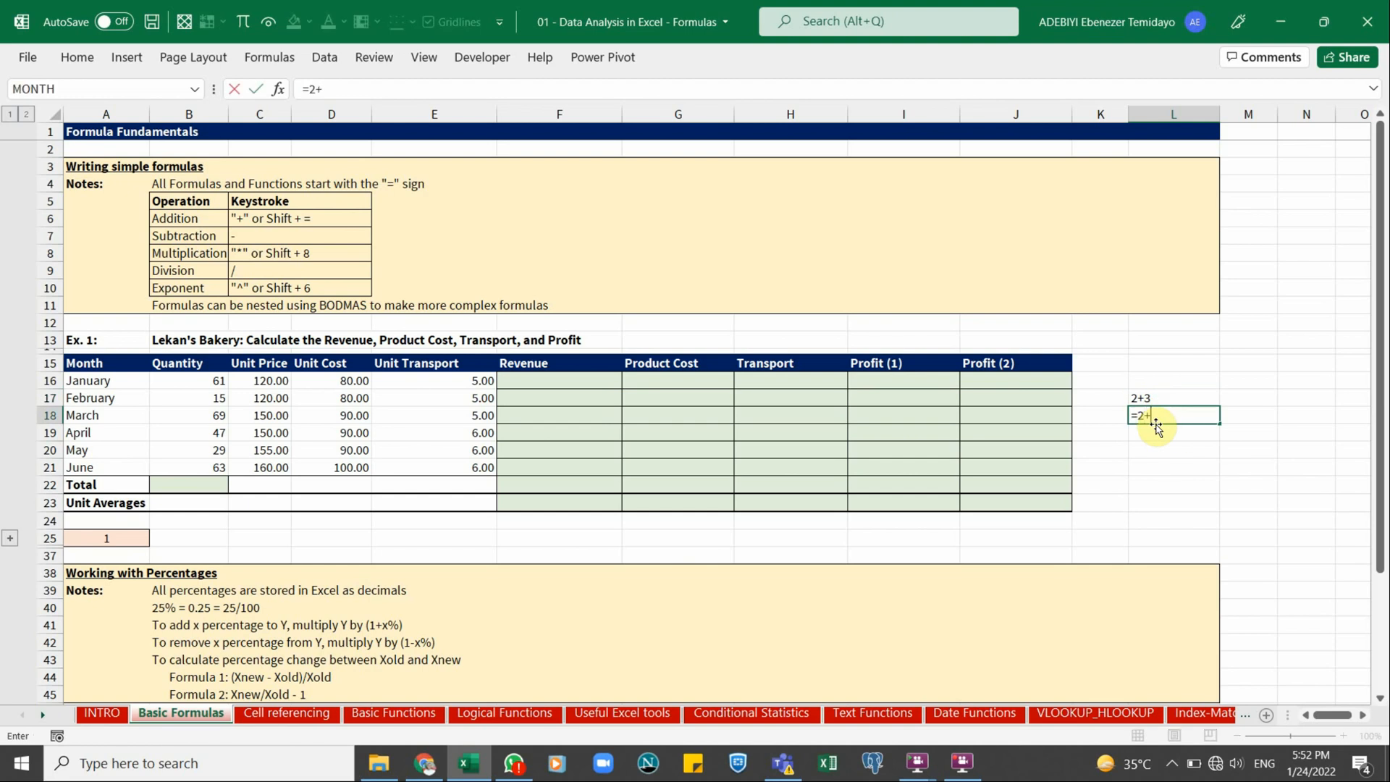
type("3")
key("Return")
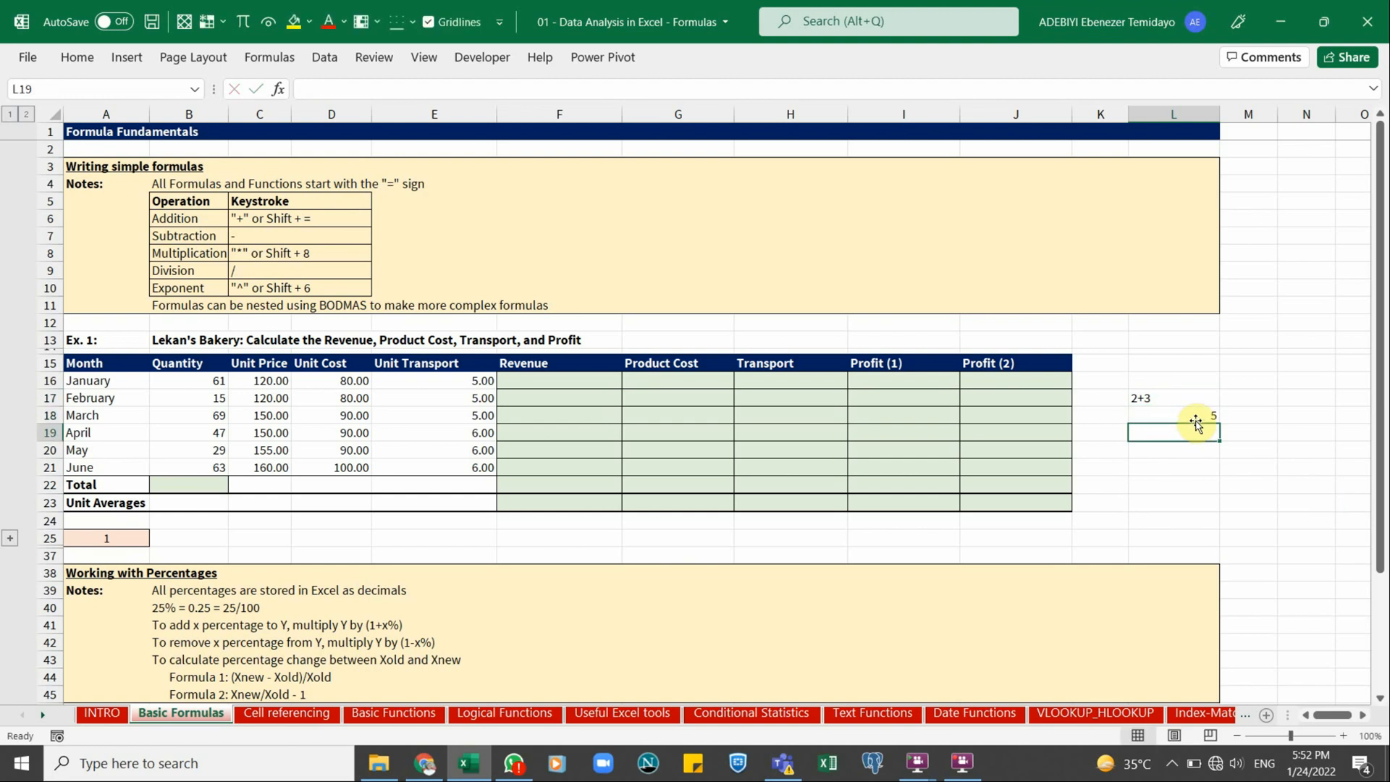
left_click(1195, 414)
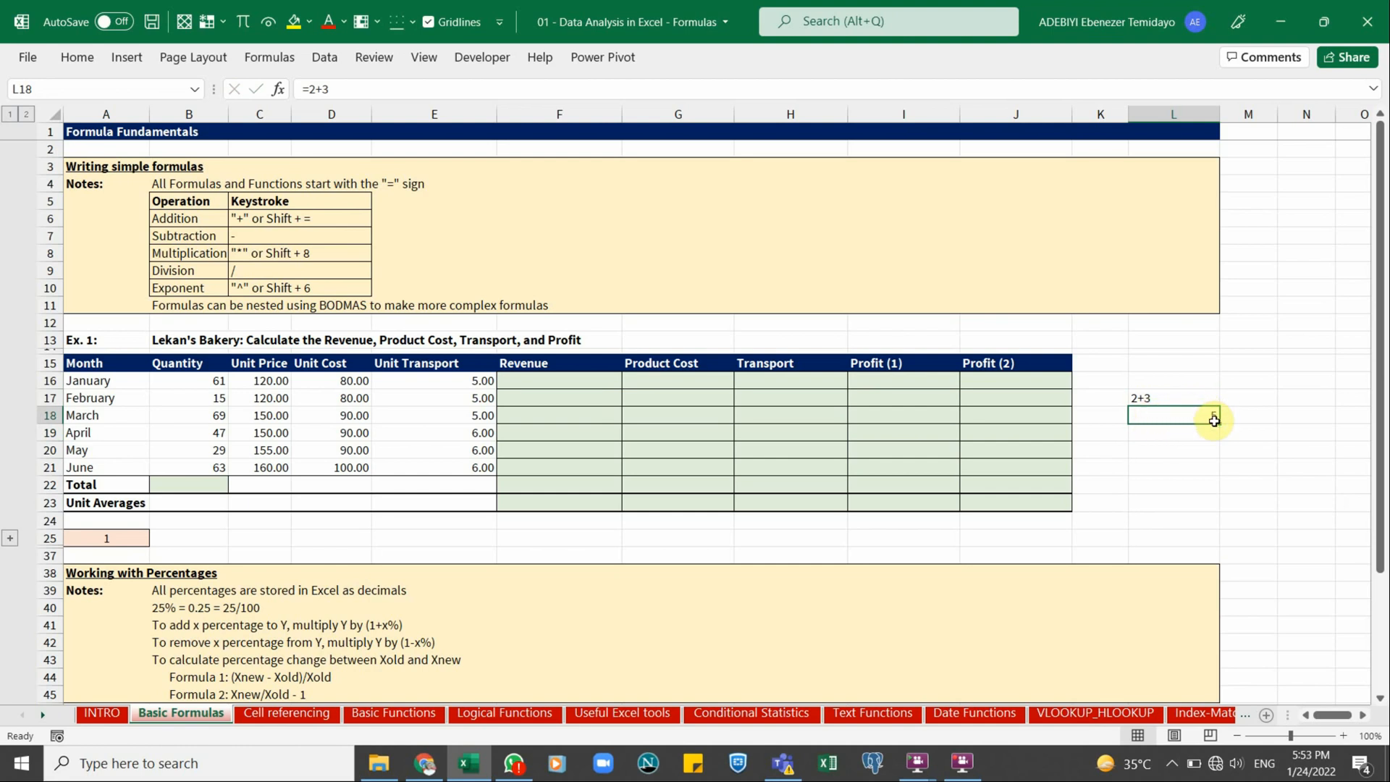
left_click(1147, 397)
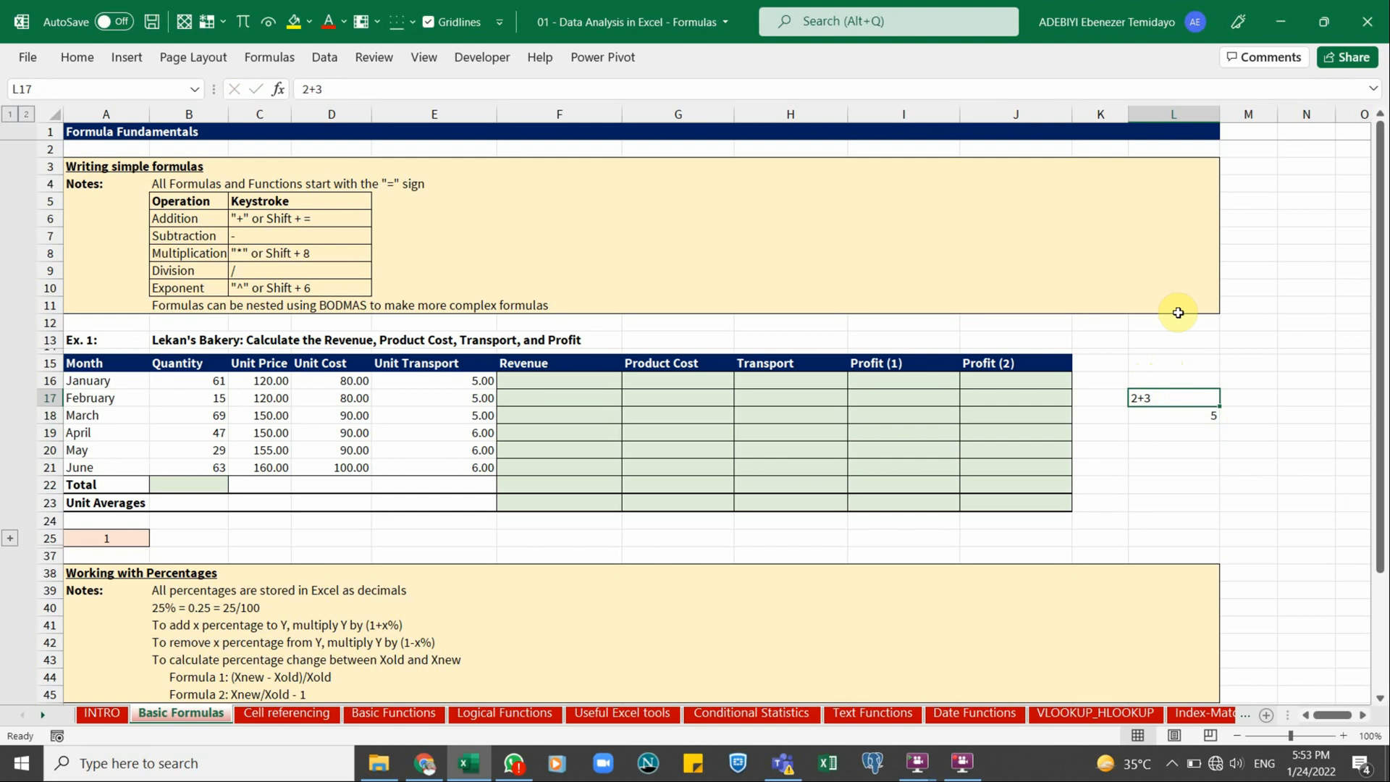
left_click(1163, 413)
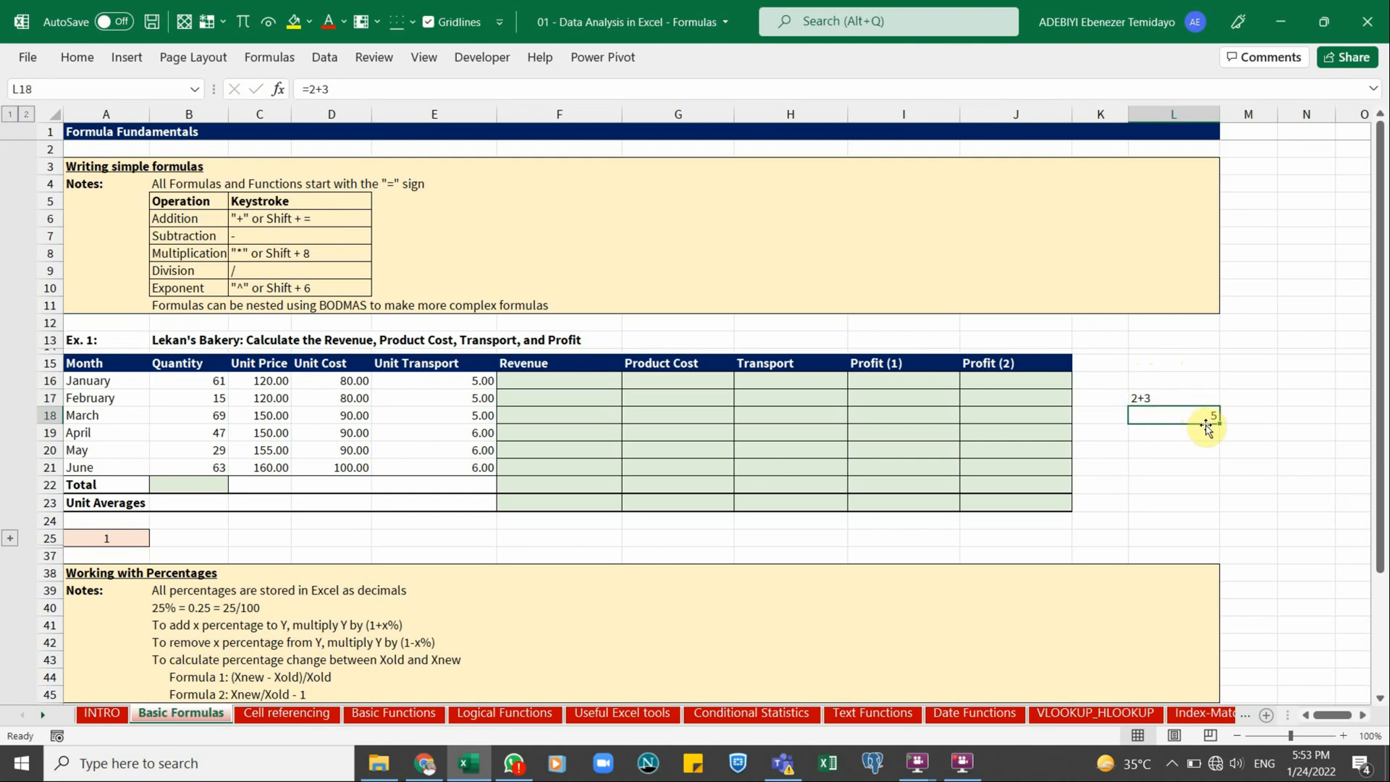
key("Return")
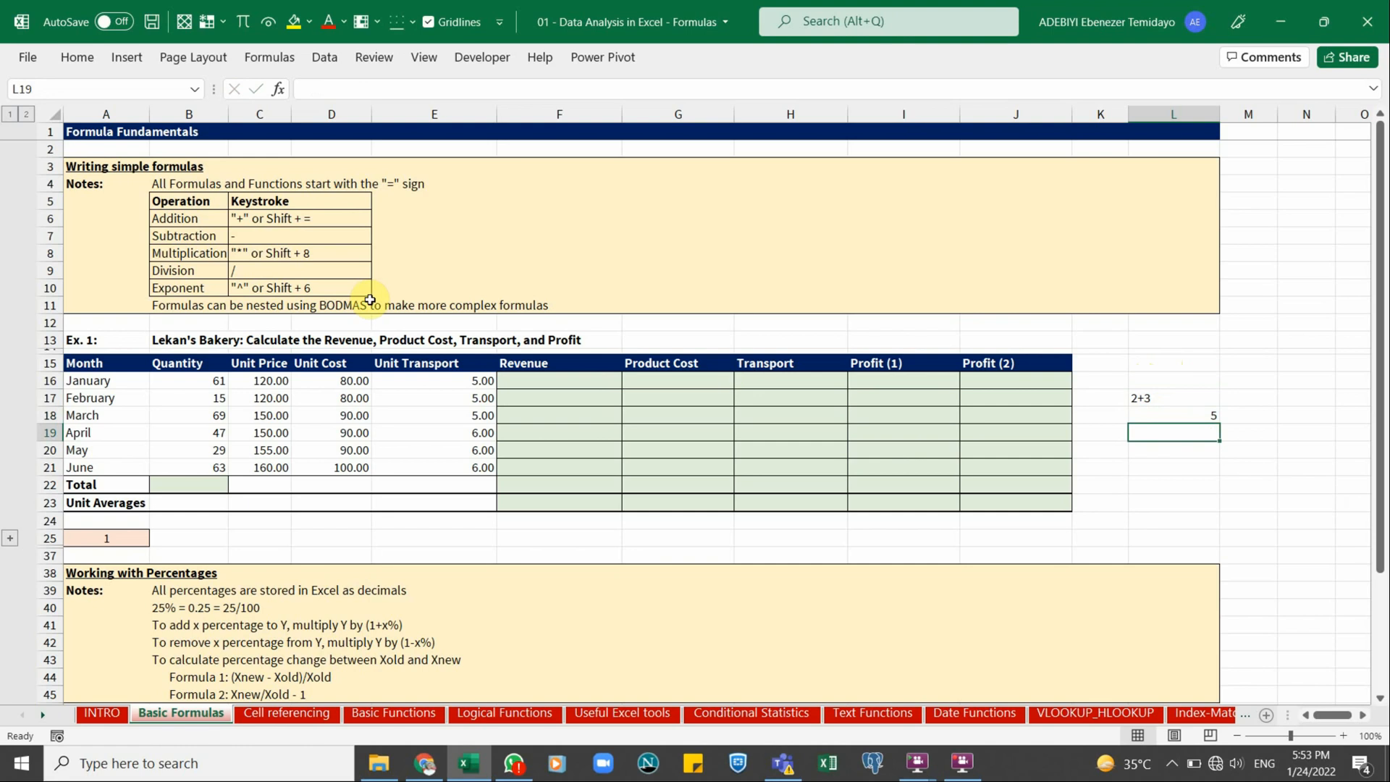
Review the keystrokes for addition, subtraction, multiplication, division and exponent, plus the note on nesting with BODMAS
left_click(239, 222)
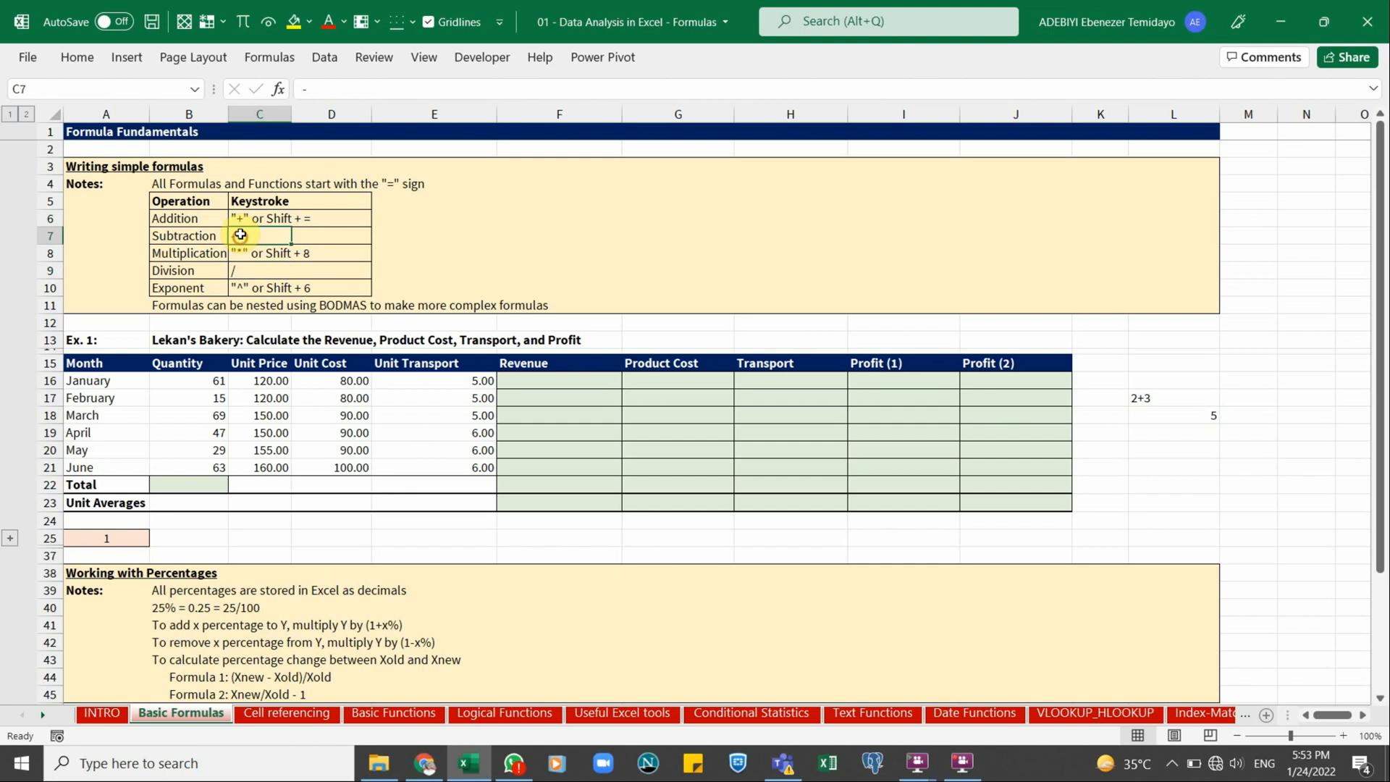
left_click(243, 233)
left_click(245, 267)
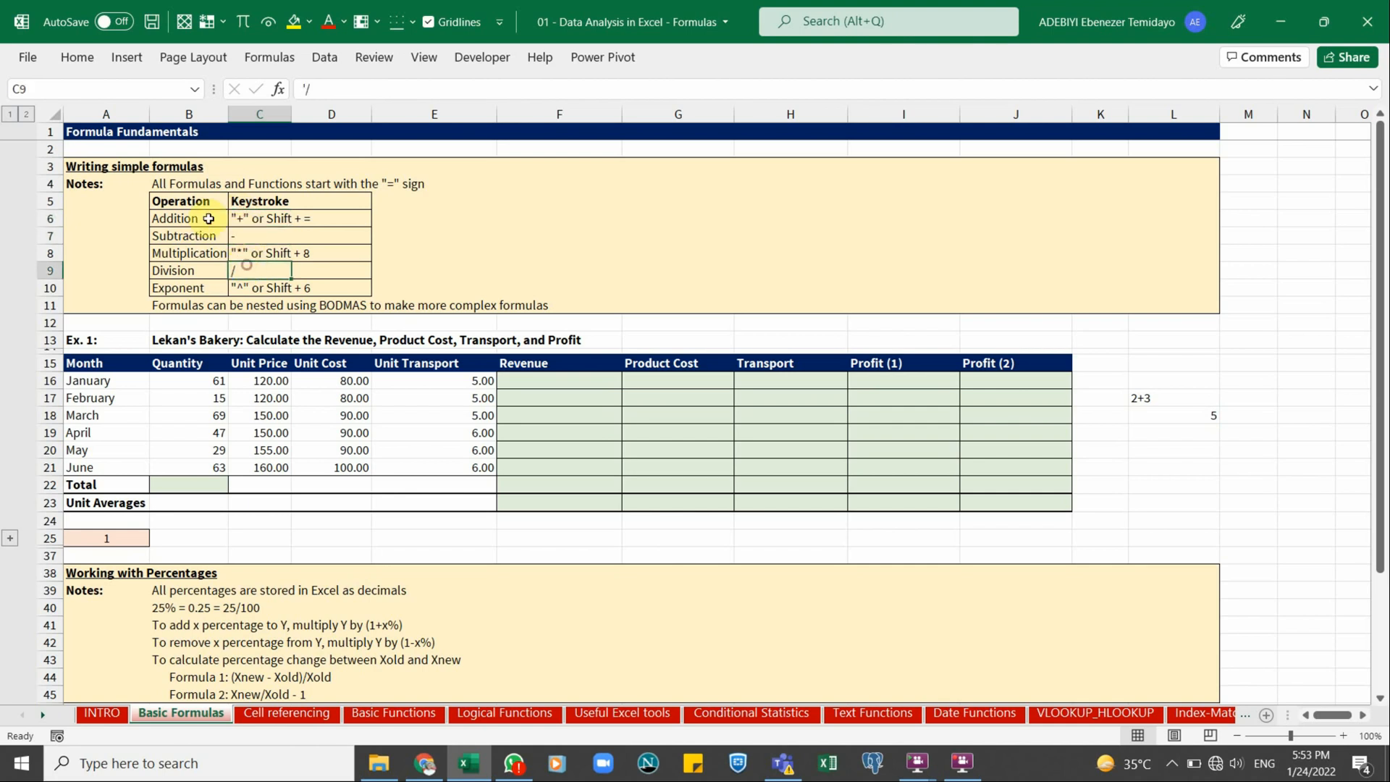
left_click(249, 239)
left_click(250, 254)
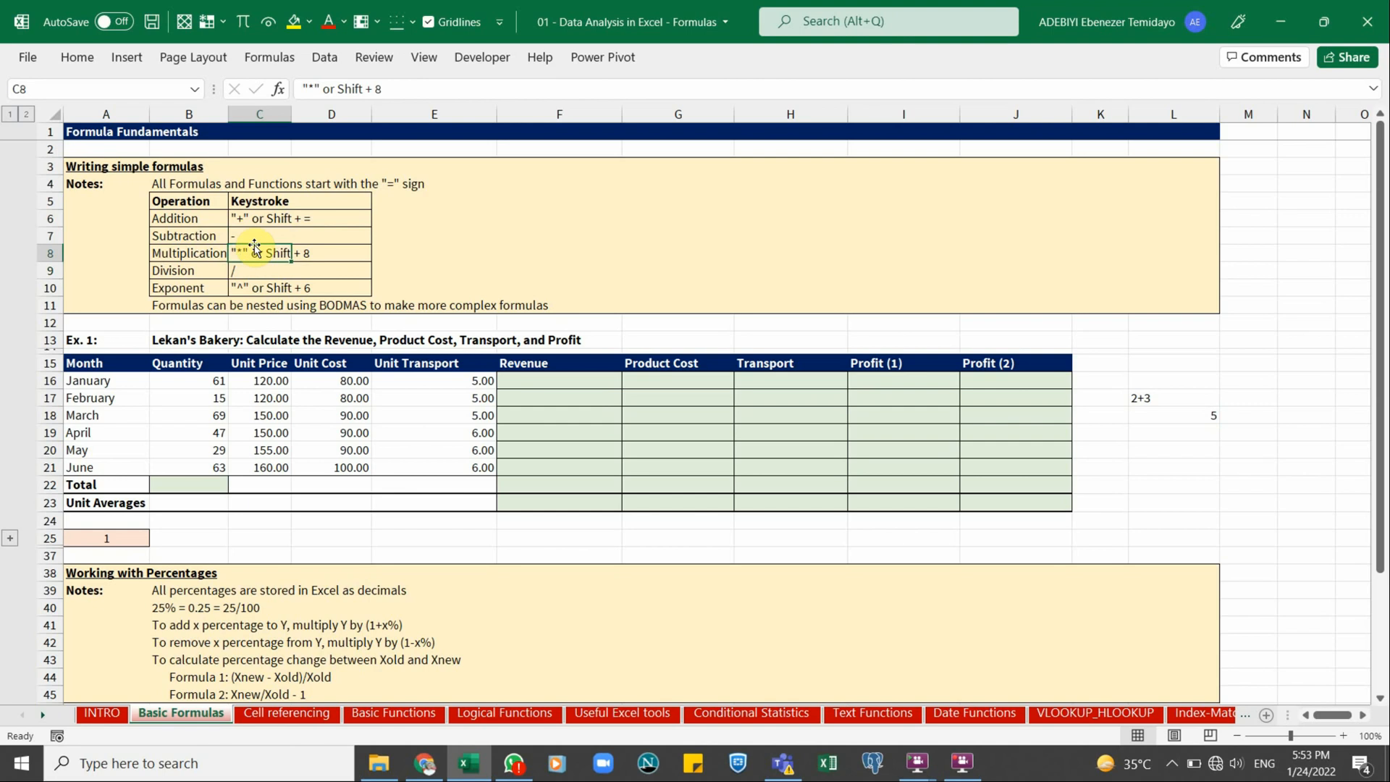
left_click(236, 274)
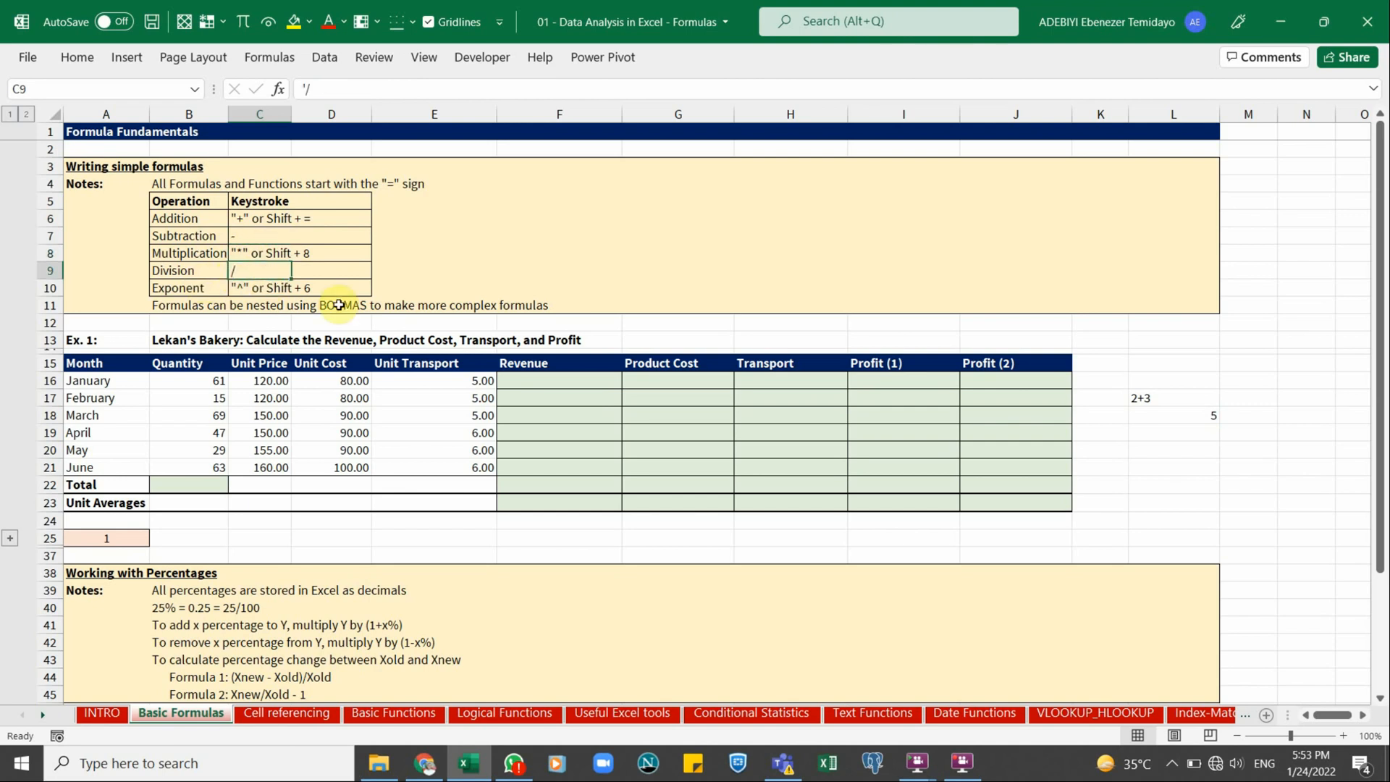
left_click(243, 289)
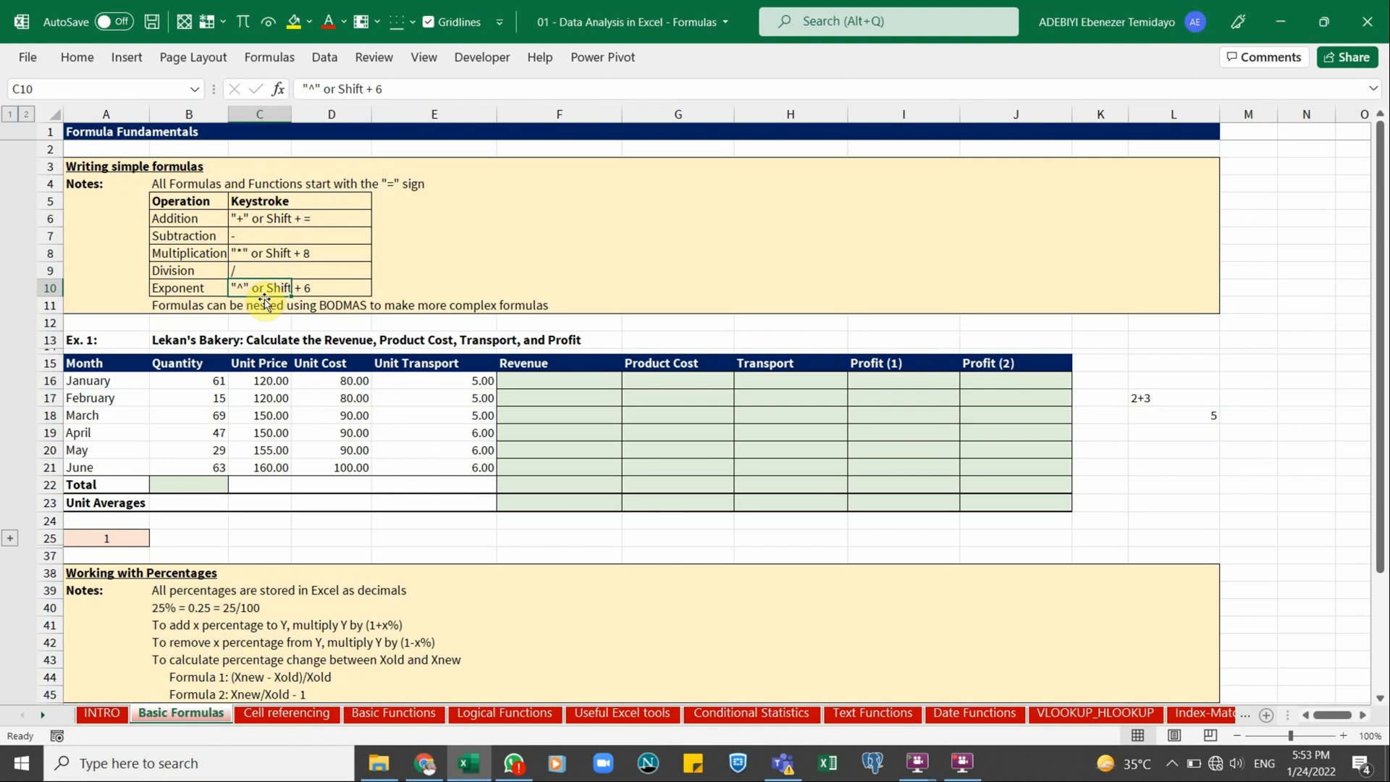
left_click(195, 305)
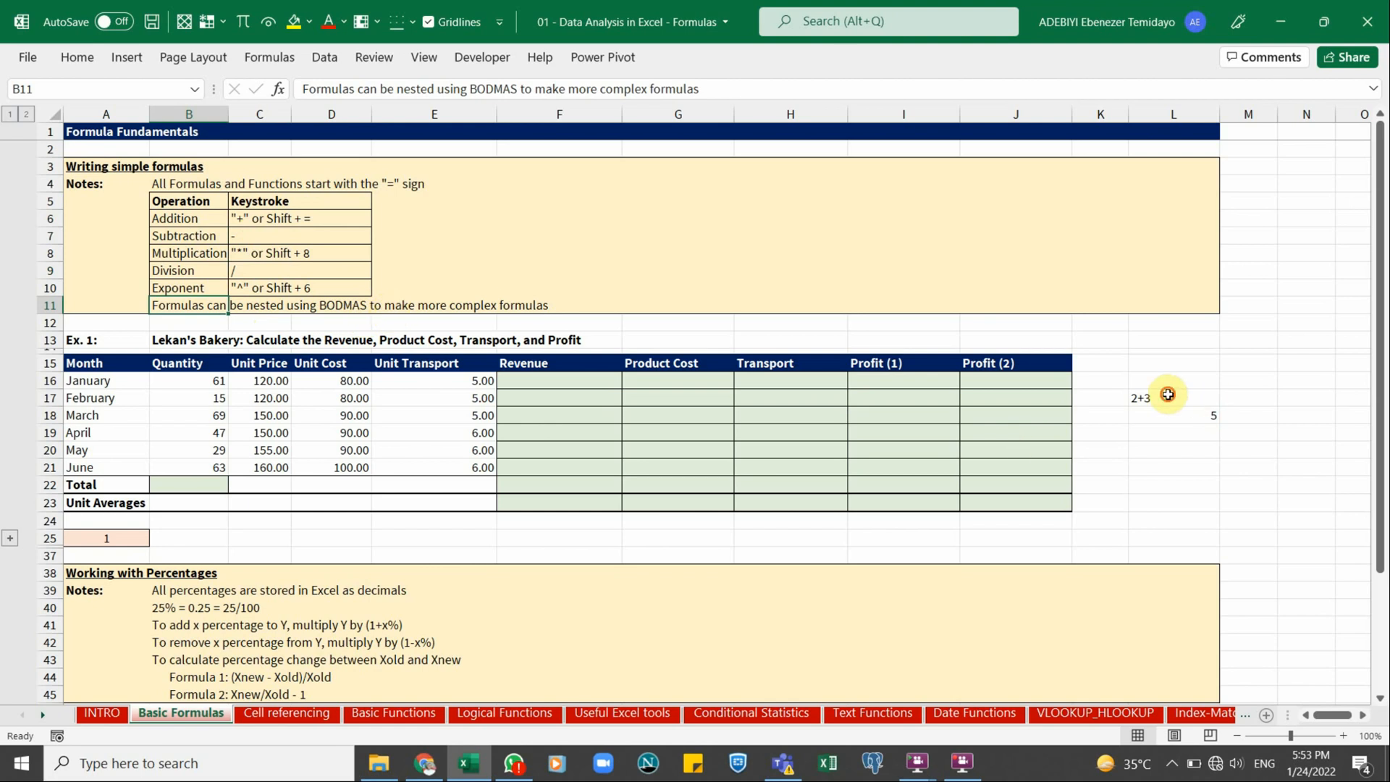
Clear the trial entries in L17:L18 and enter 2+3*4 as plain text in cell L16
left_click_drag(1169, 395, 1184, 412)
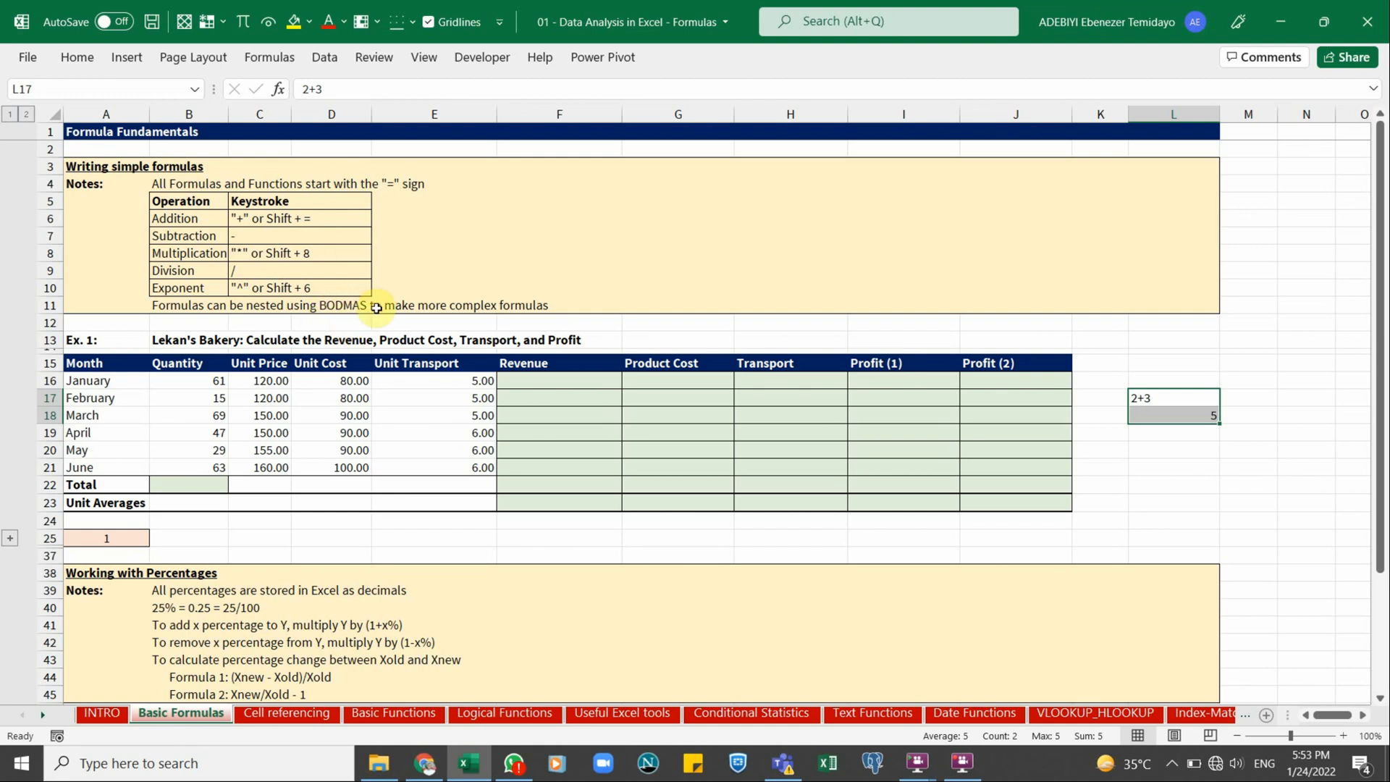
key("Delete")
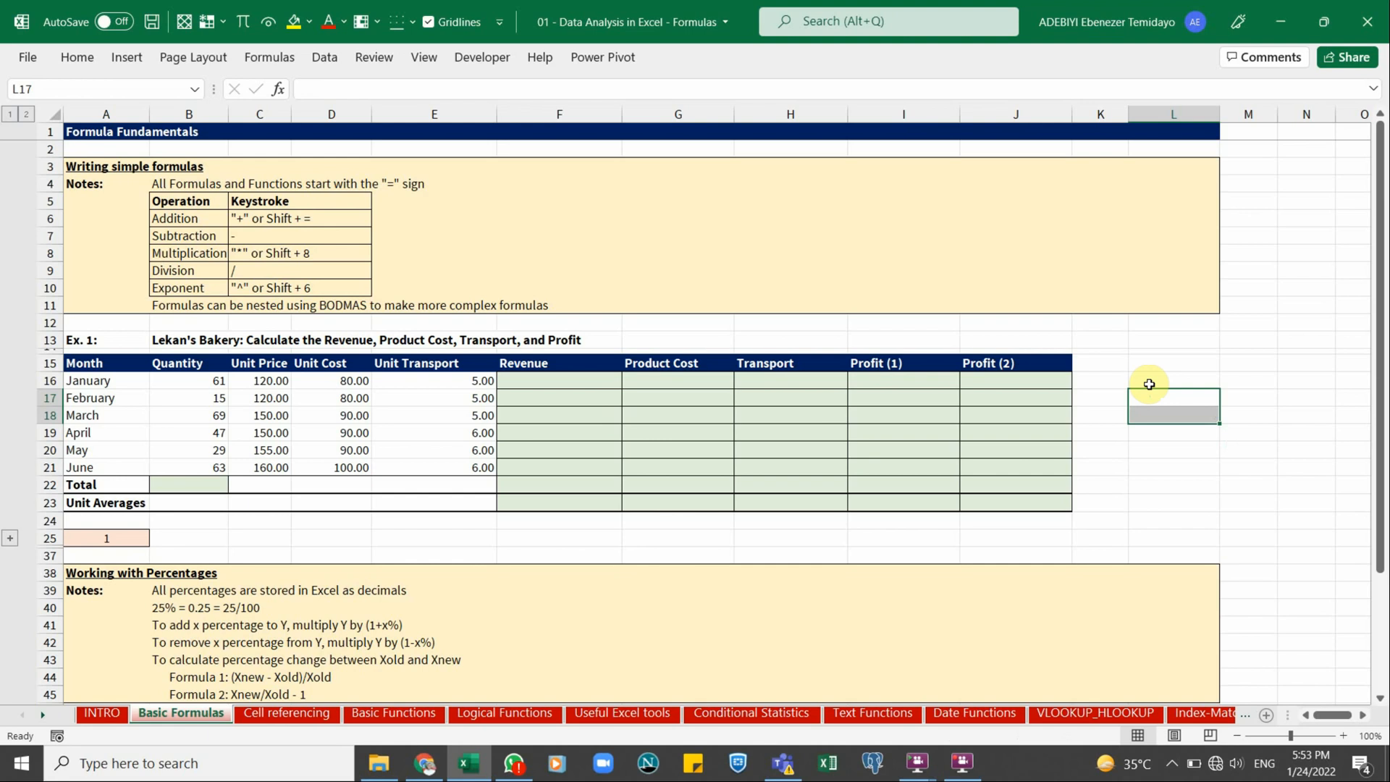
left_click(1148, 384)
type("2+3")
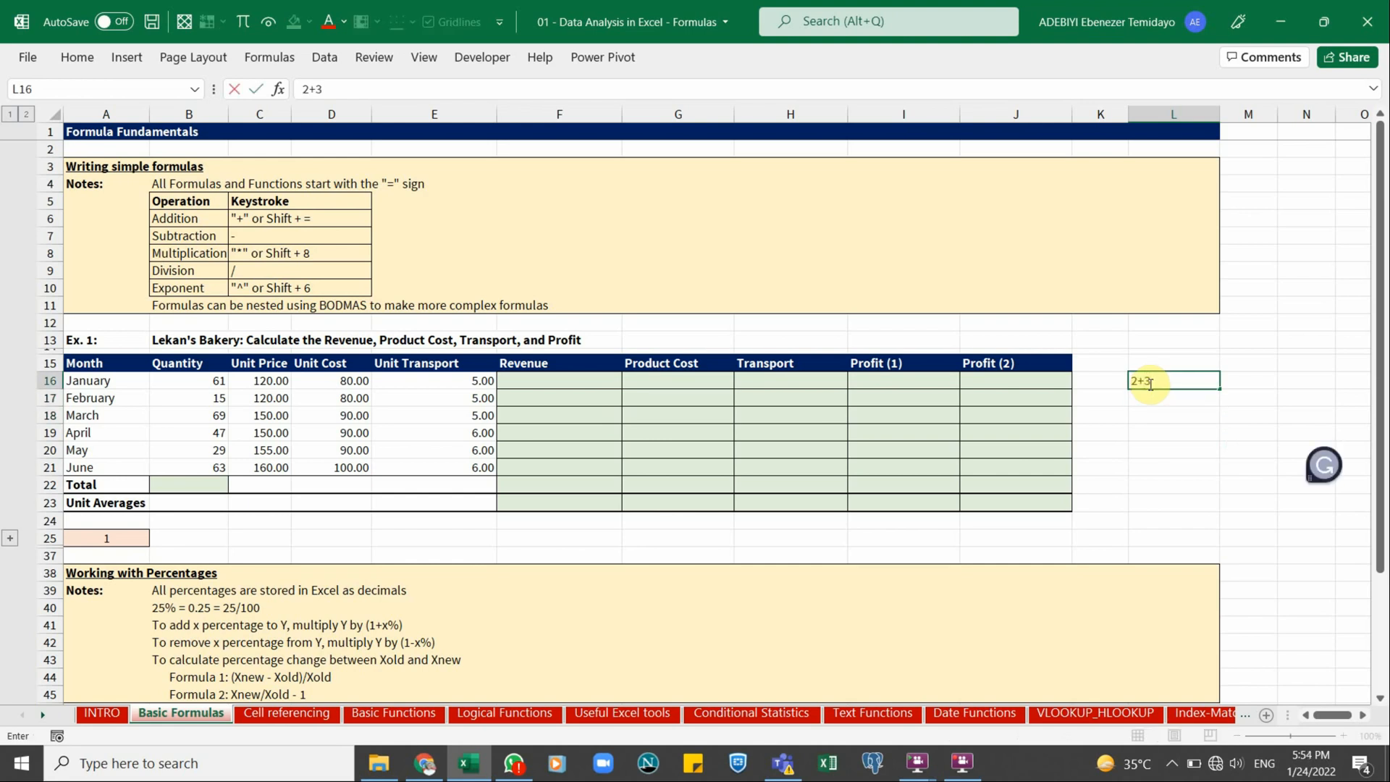
type("*4")
left_click(1178, 418)
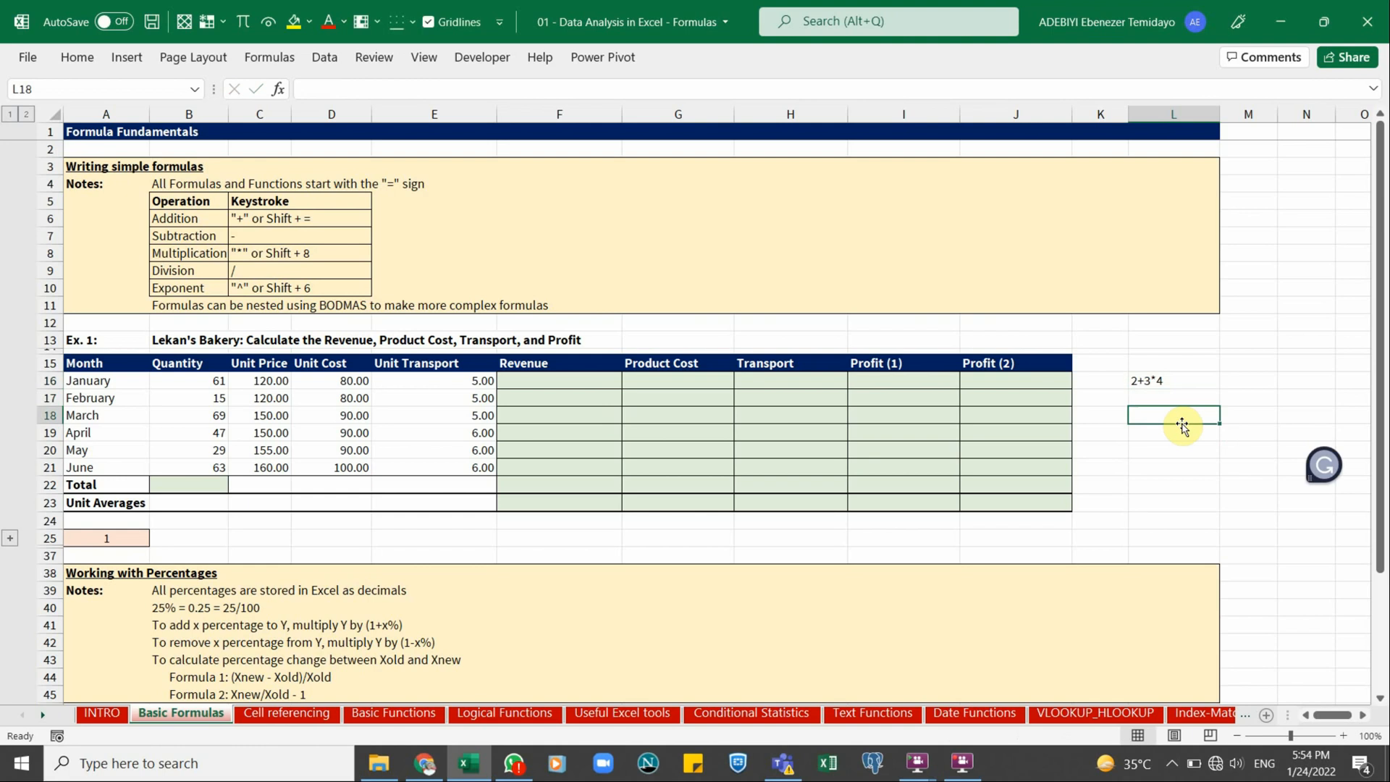
Enter the formula =2+3*4 in cell L18
left_click(1147, 383)
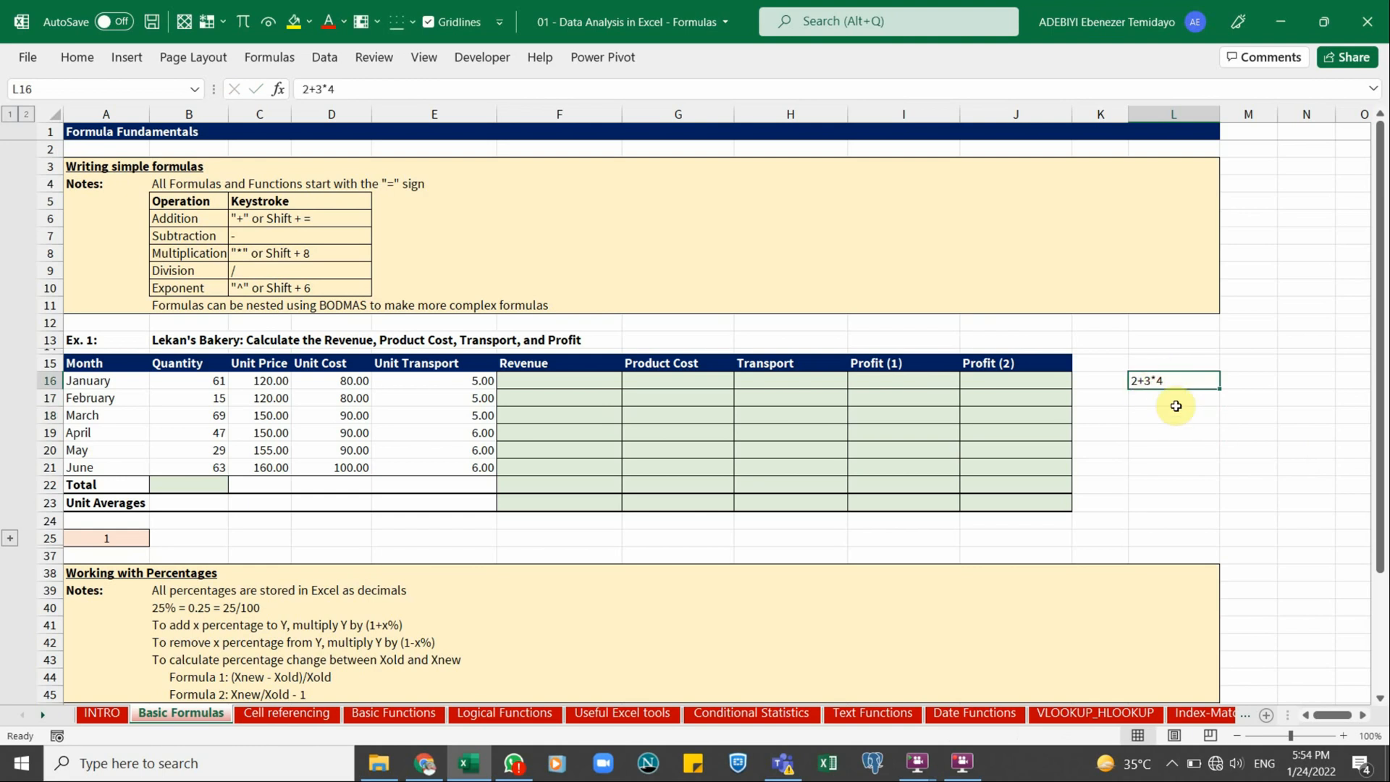
left_click(1173, 413)
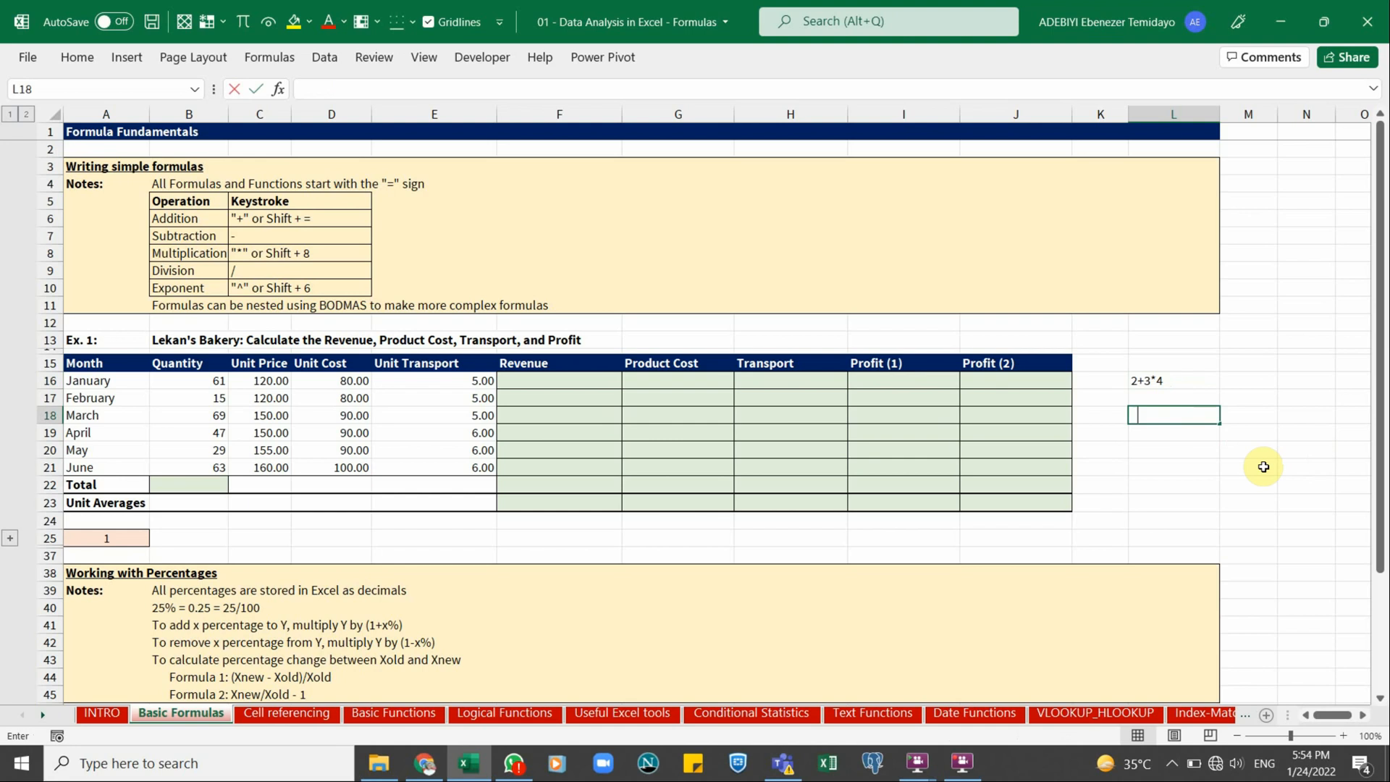
type("=2+3*4")
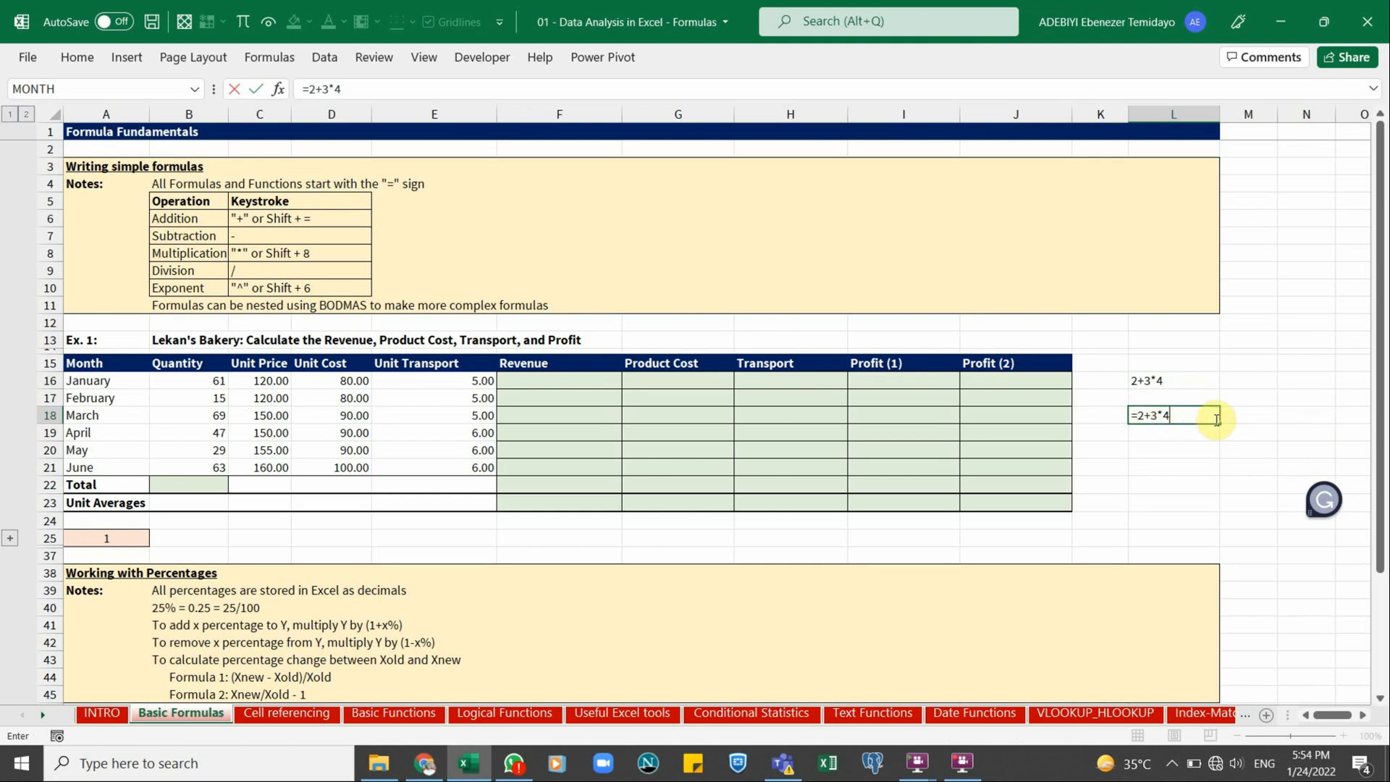
key("Return")
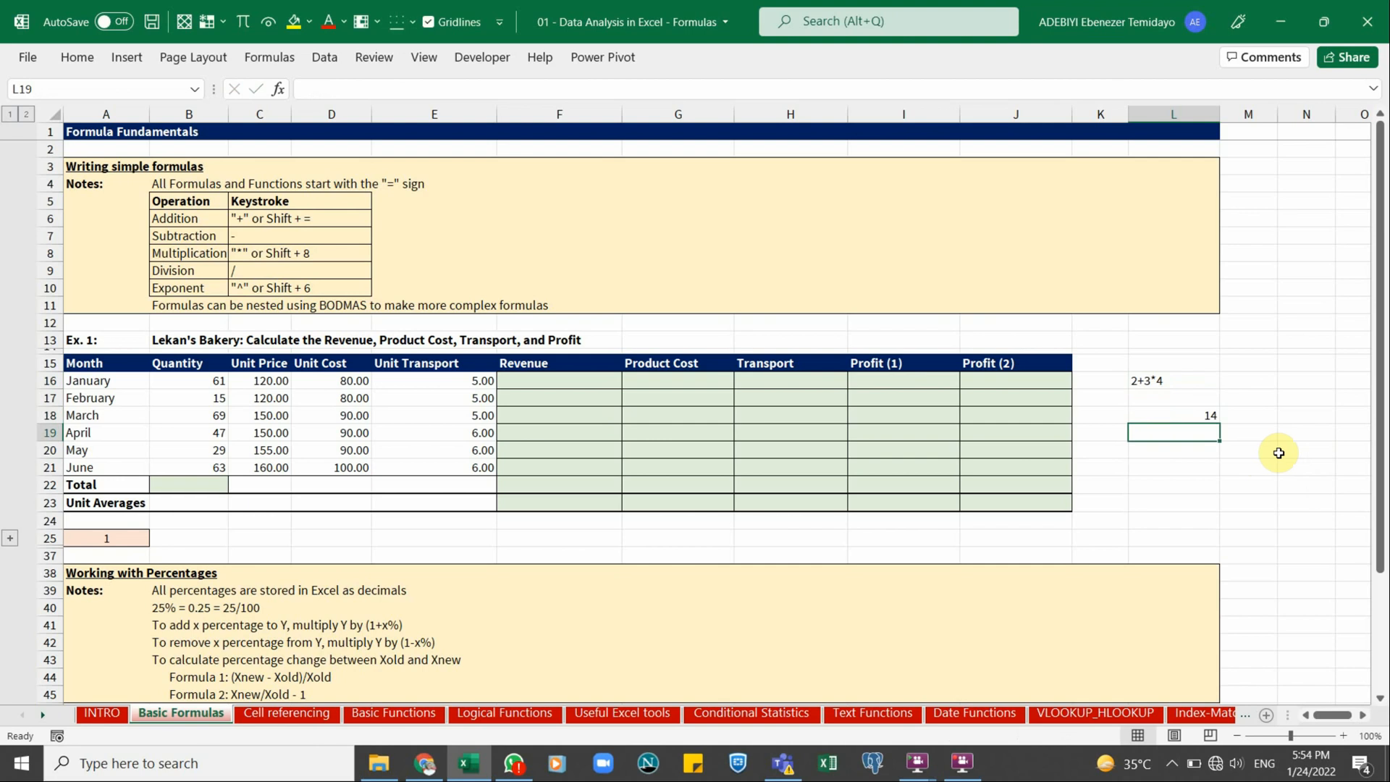
Step through the calculation order of the formula in L18 with Evaluate Formula until it is fully resolved
left_click(1195, 419)
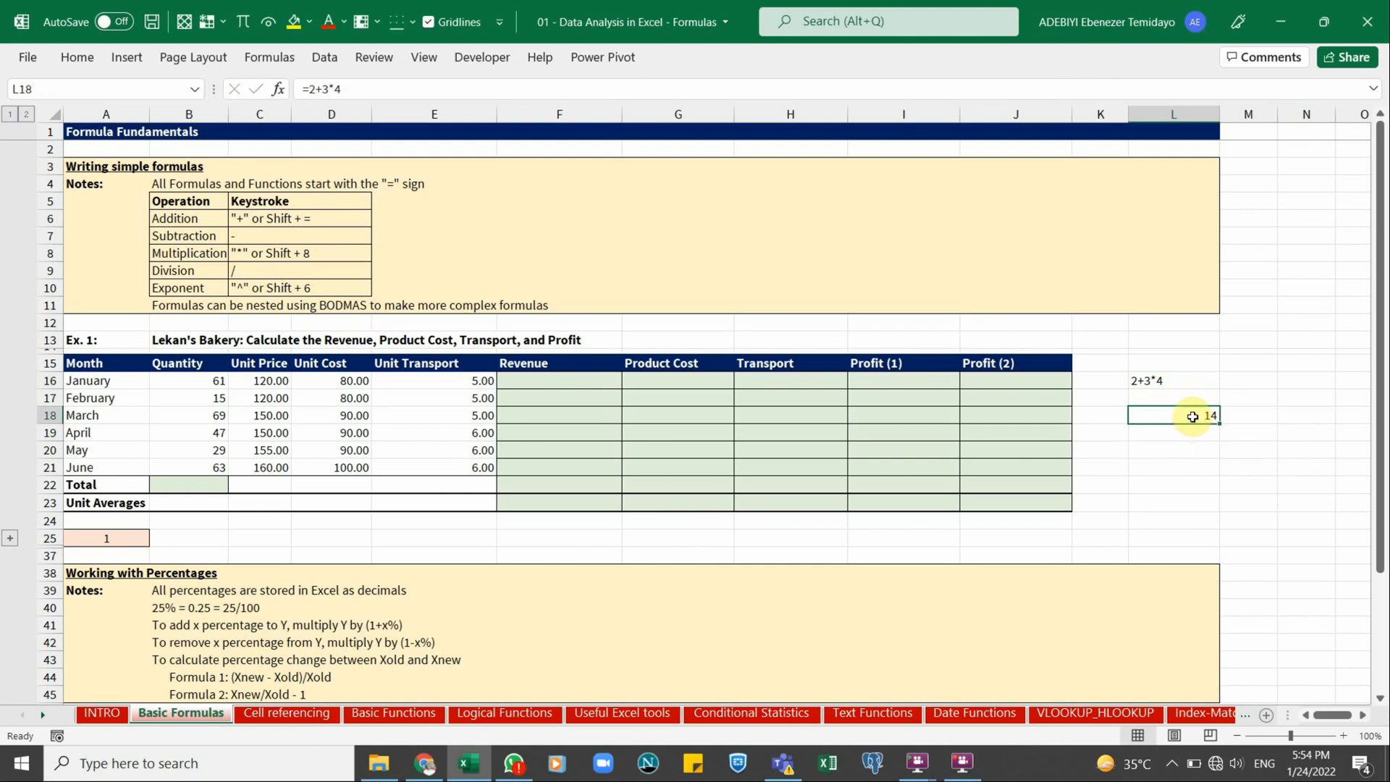
double_click(1191, 414)
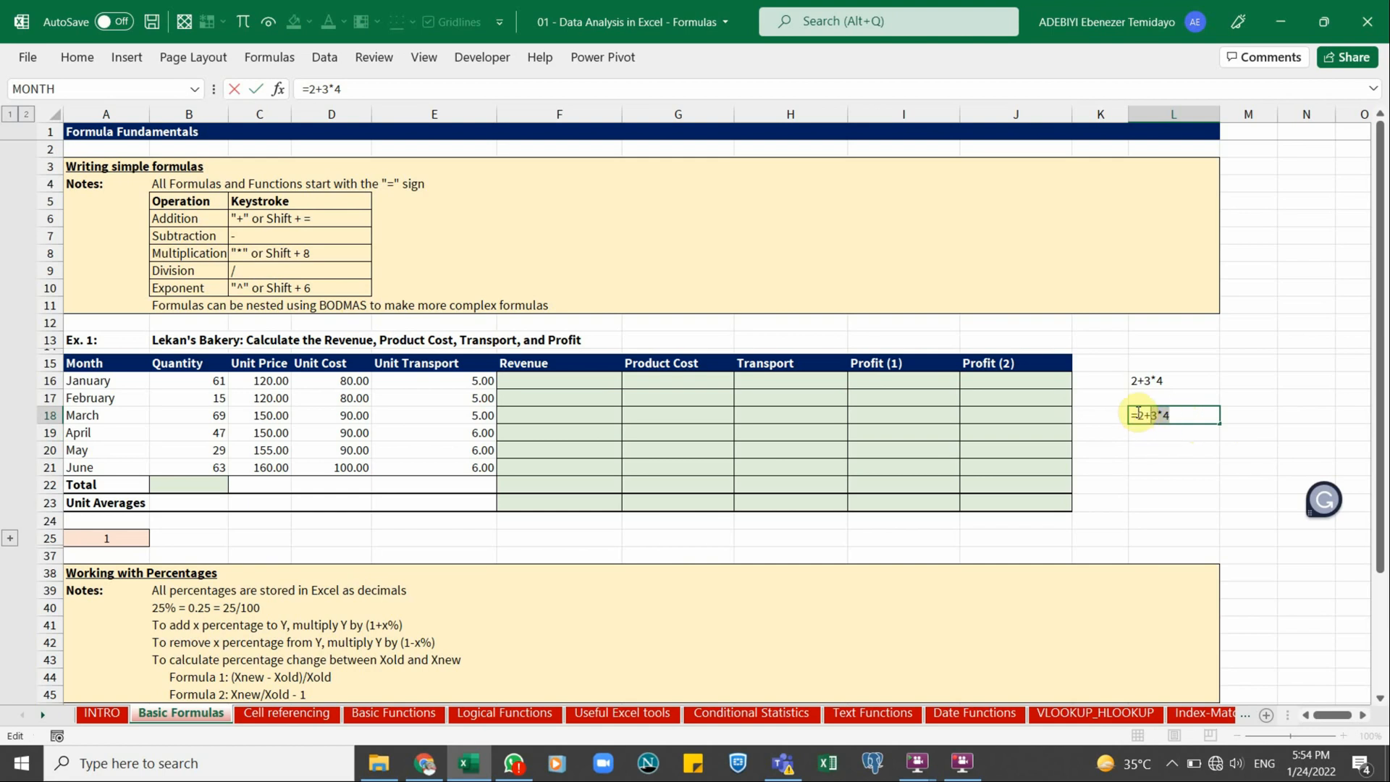
key("ctrl+Return")
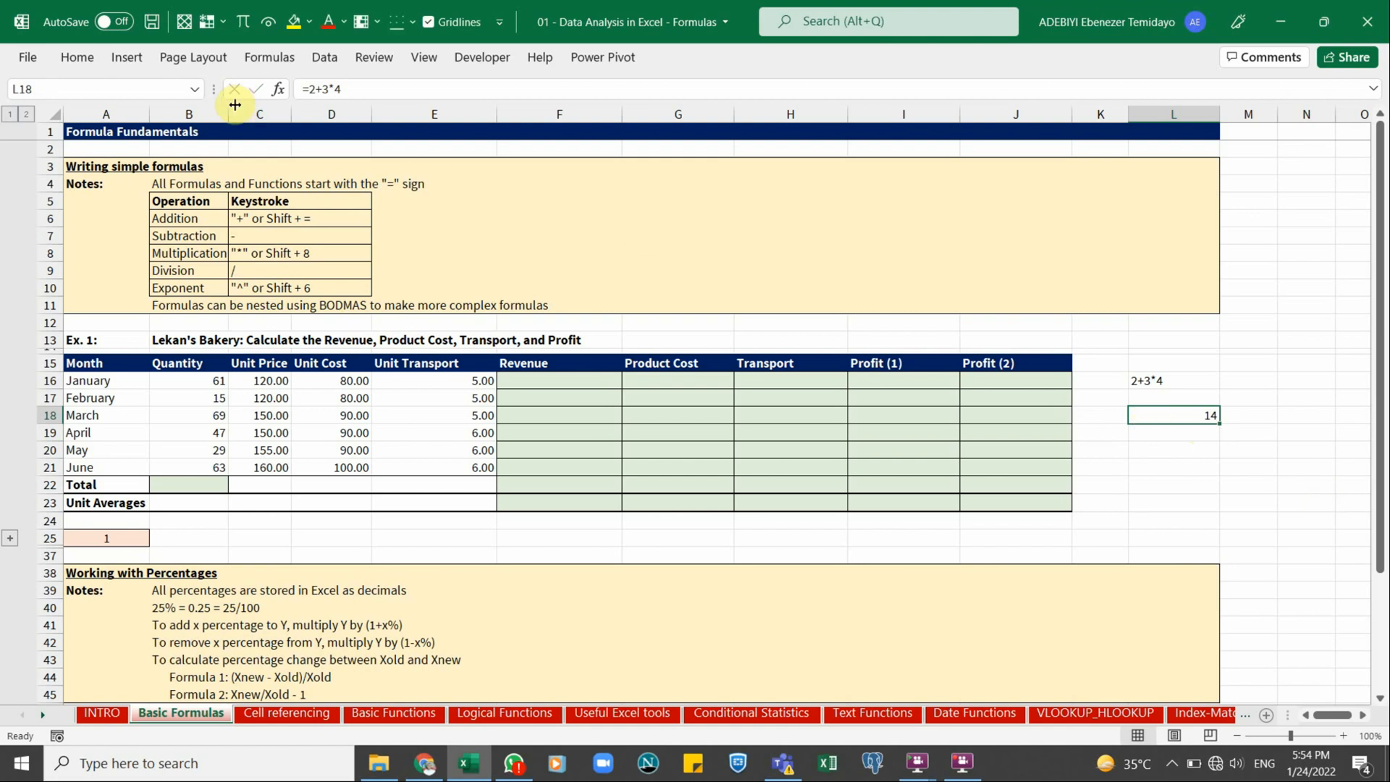
left_click(271, 58)
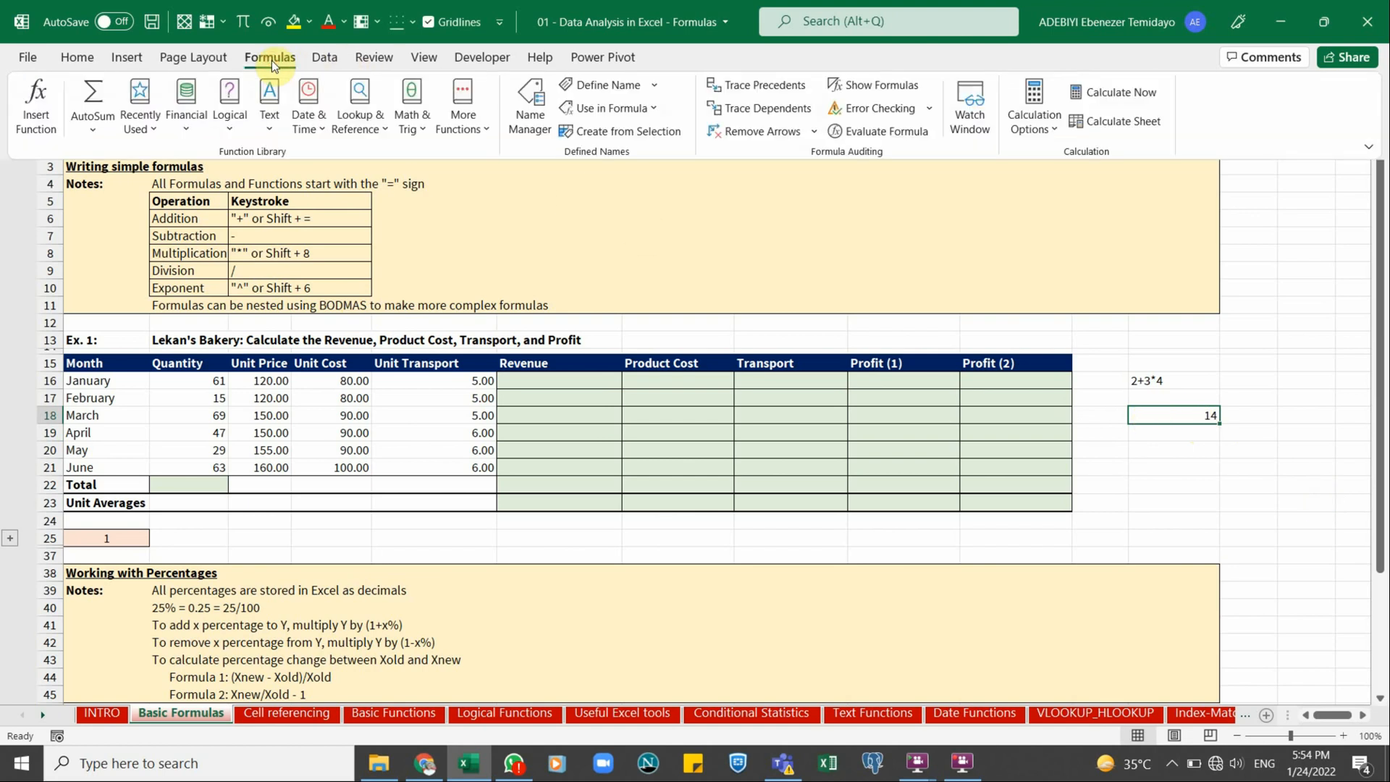
left_click(880, 134)
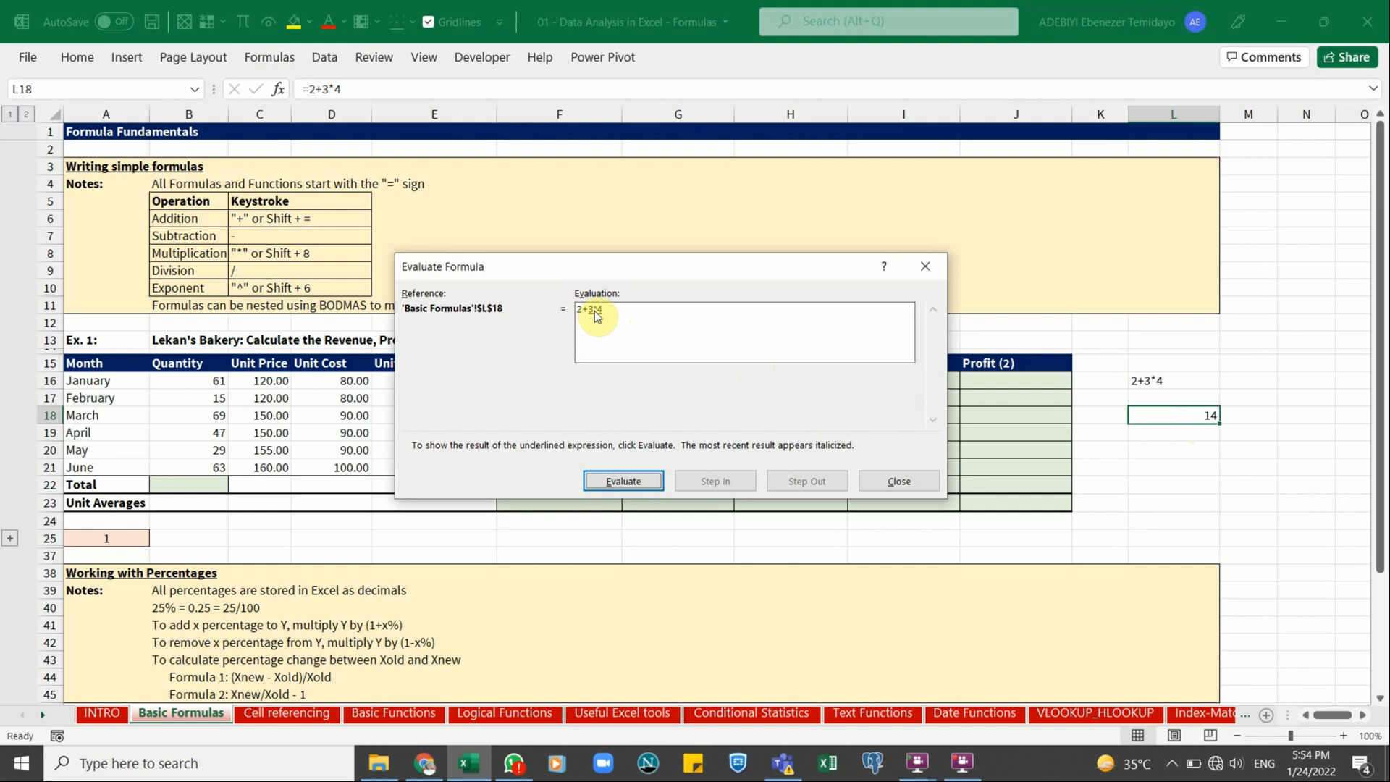
left_click(635, 484)
left_click(632, 480)
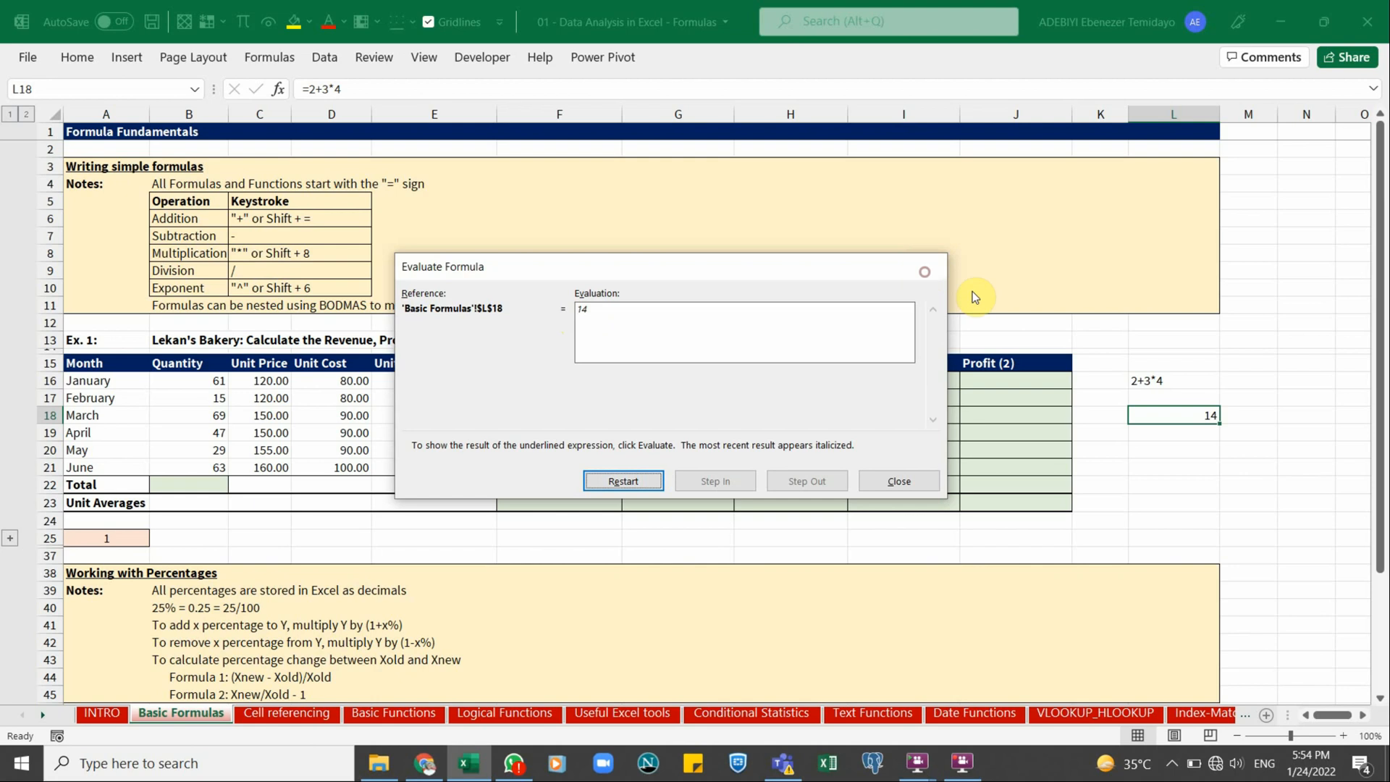
Add parentheses around the addition so the formula in L18 reads =(2+3)*4
double_click(1184, 415)
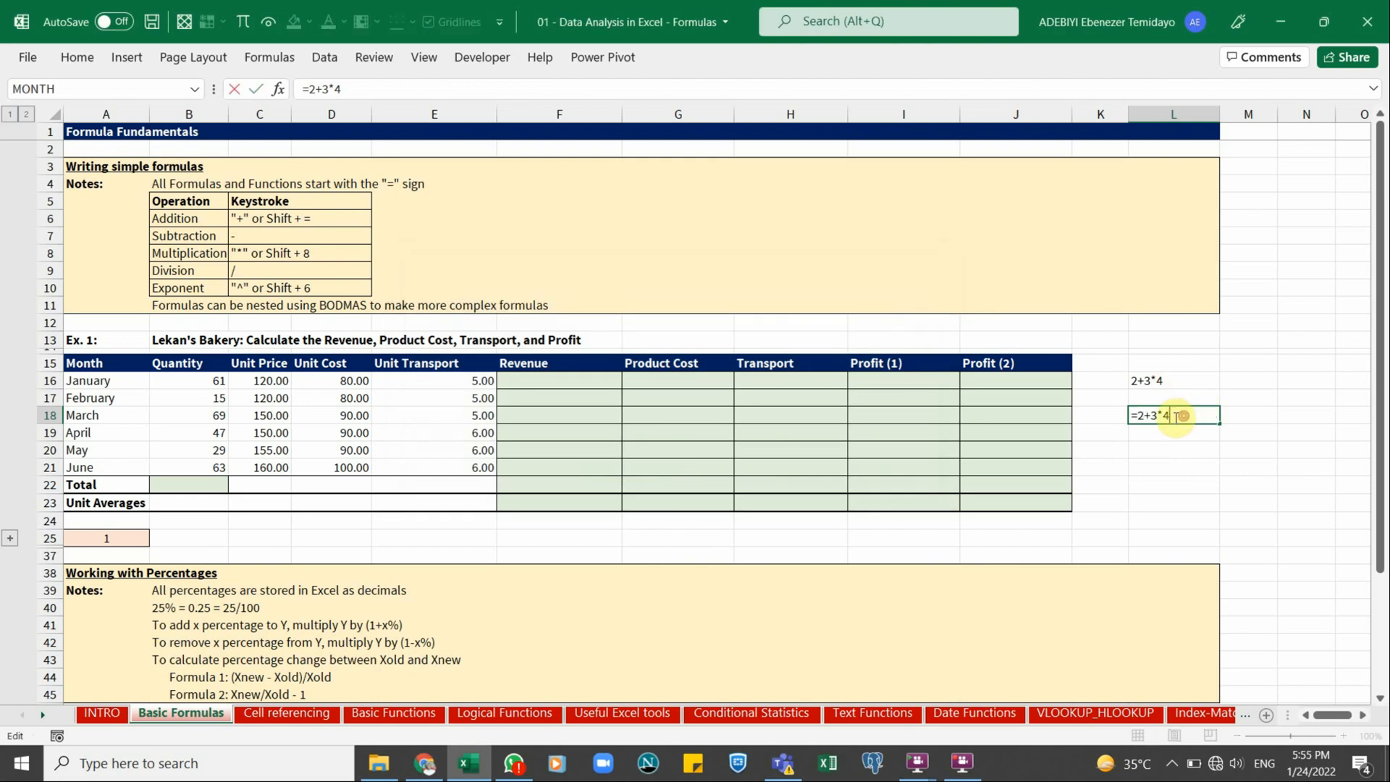
left_click(1137, 415)
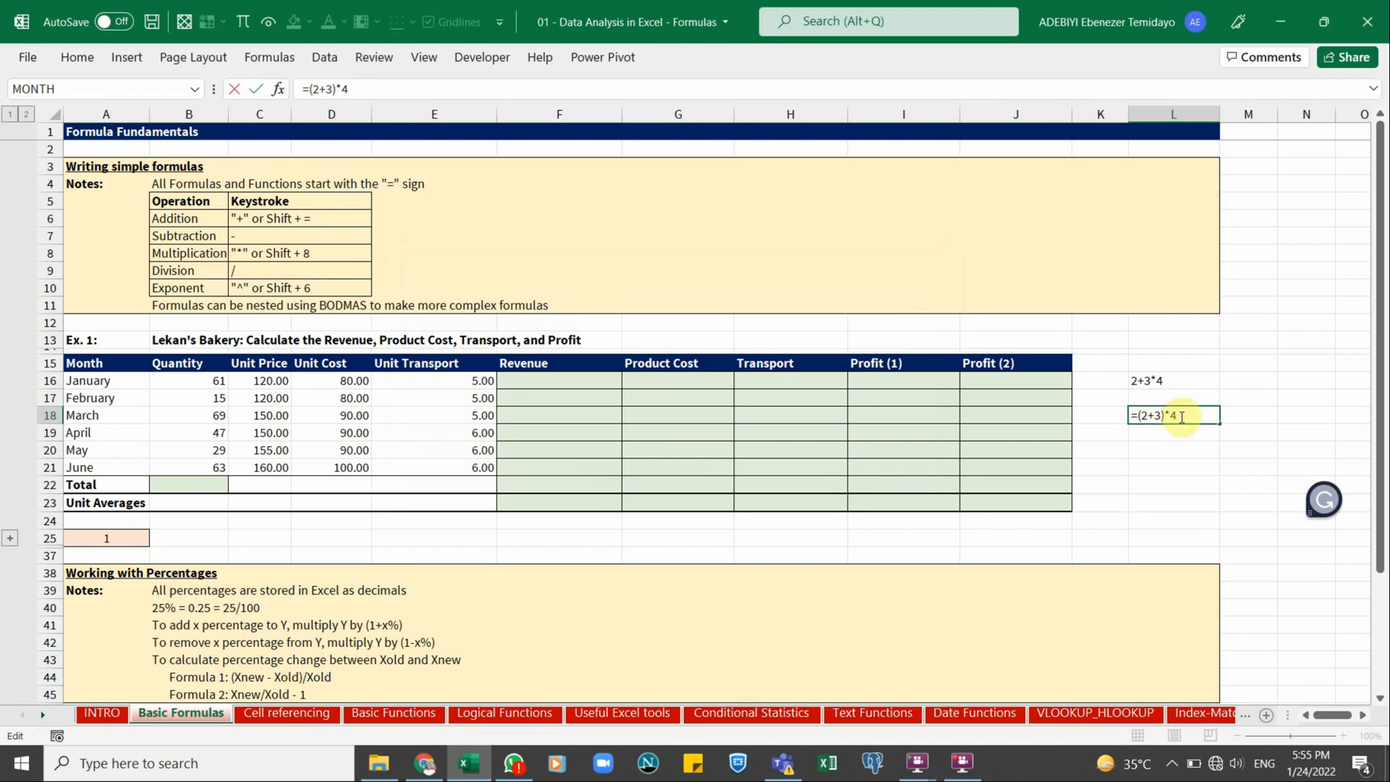
key("Return")
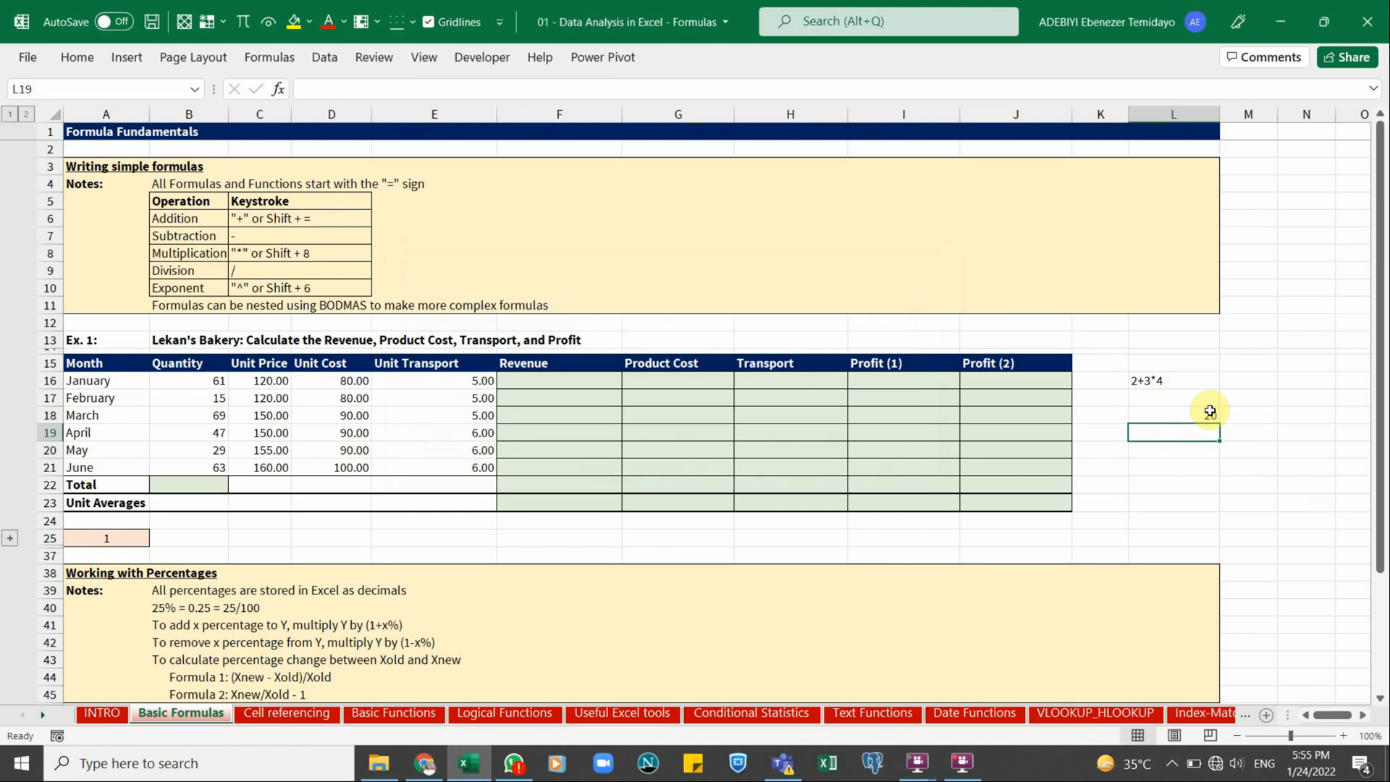
Clear the trial entries in cells L16:L18
left_click(1207, 412)
left_click(1174, 379)
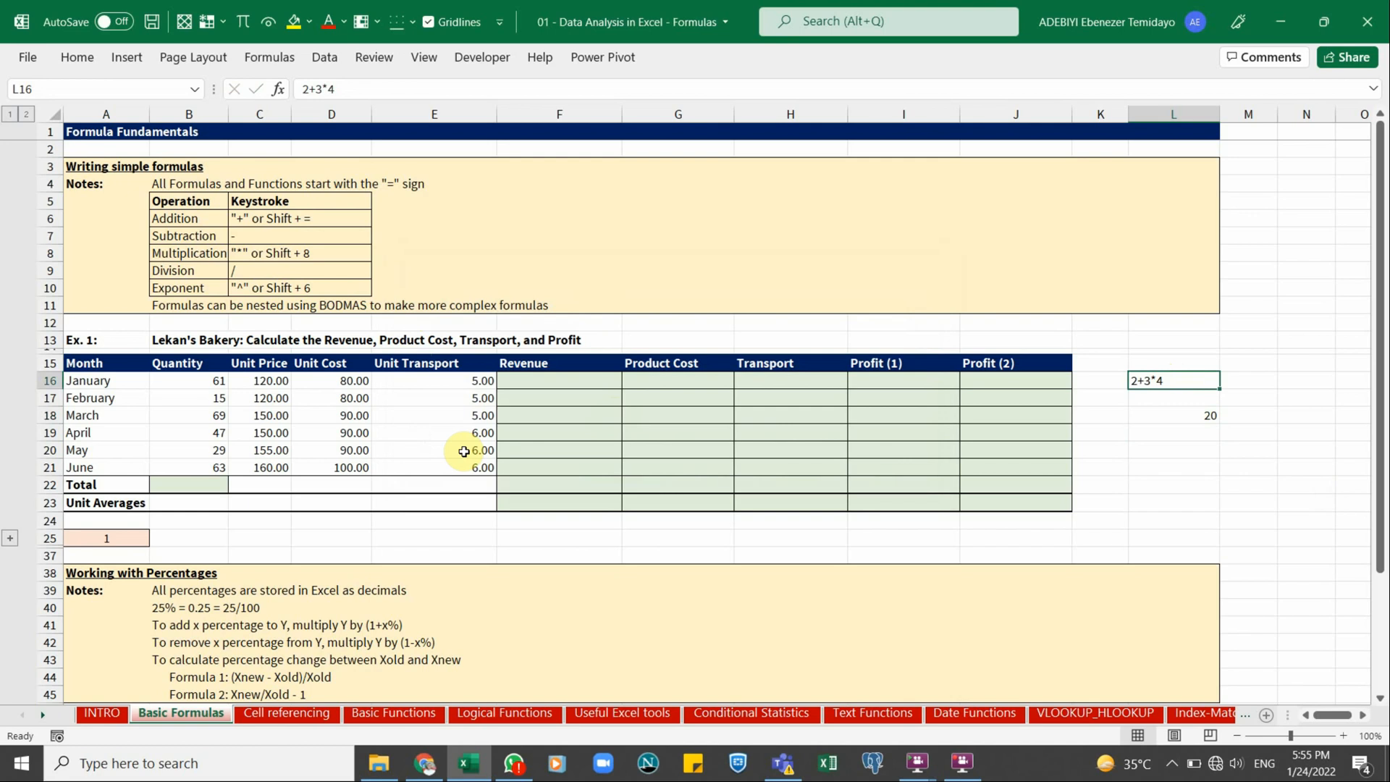
key("shift+Down")
key("shift+Down")
key("Delete")
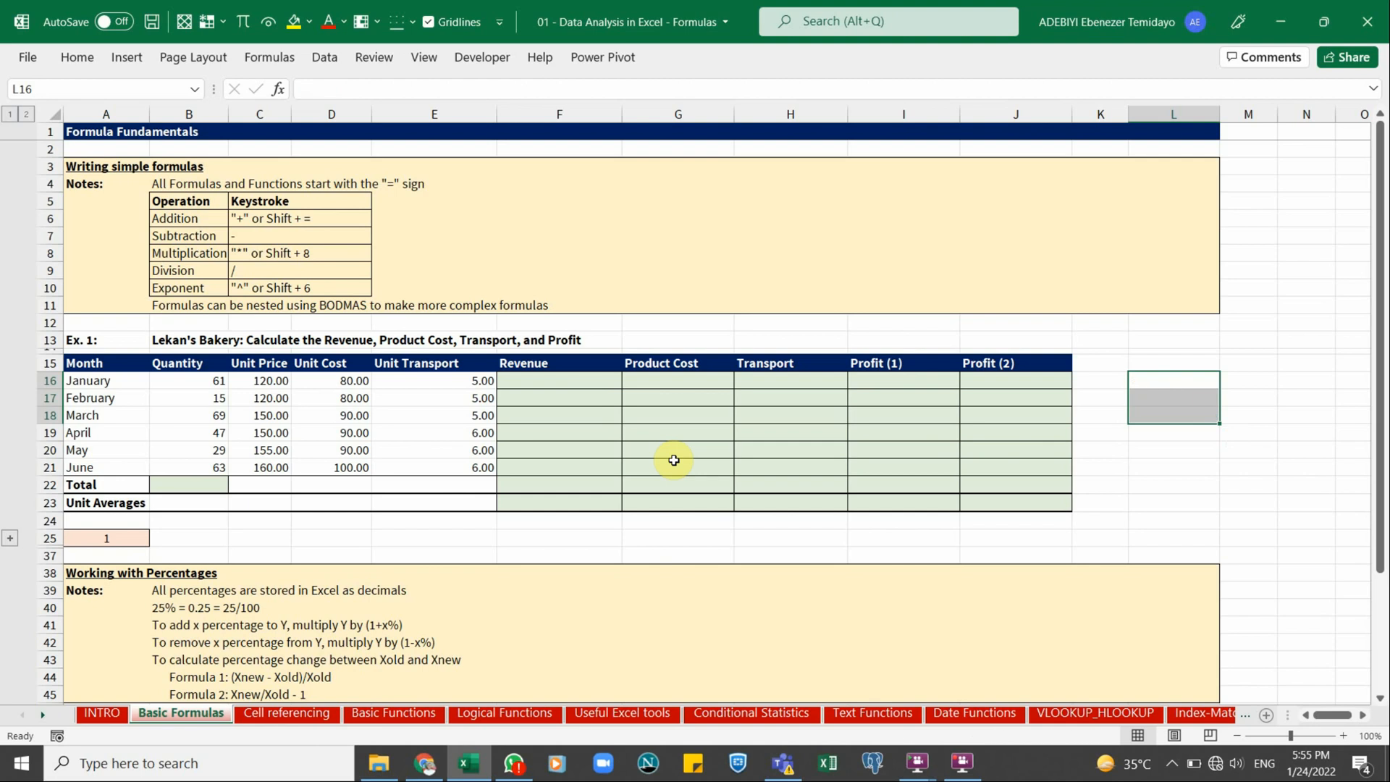
Examine the Lekan's Bakery exercise title and the quantities listed for each month in columns A and B
left_click(181, 339)
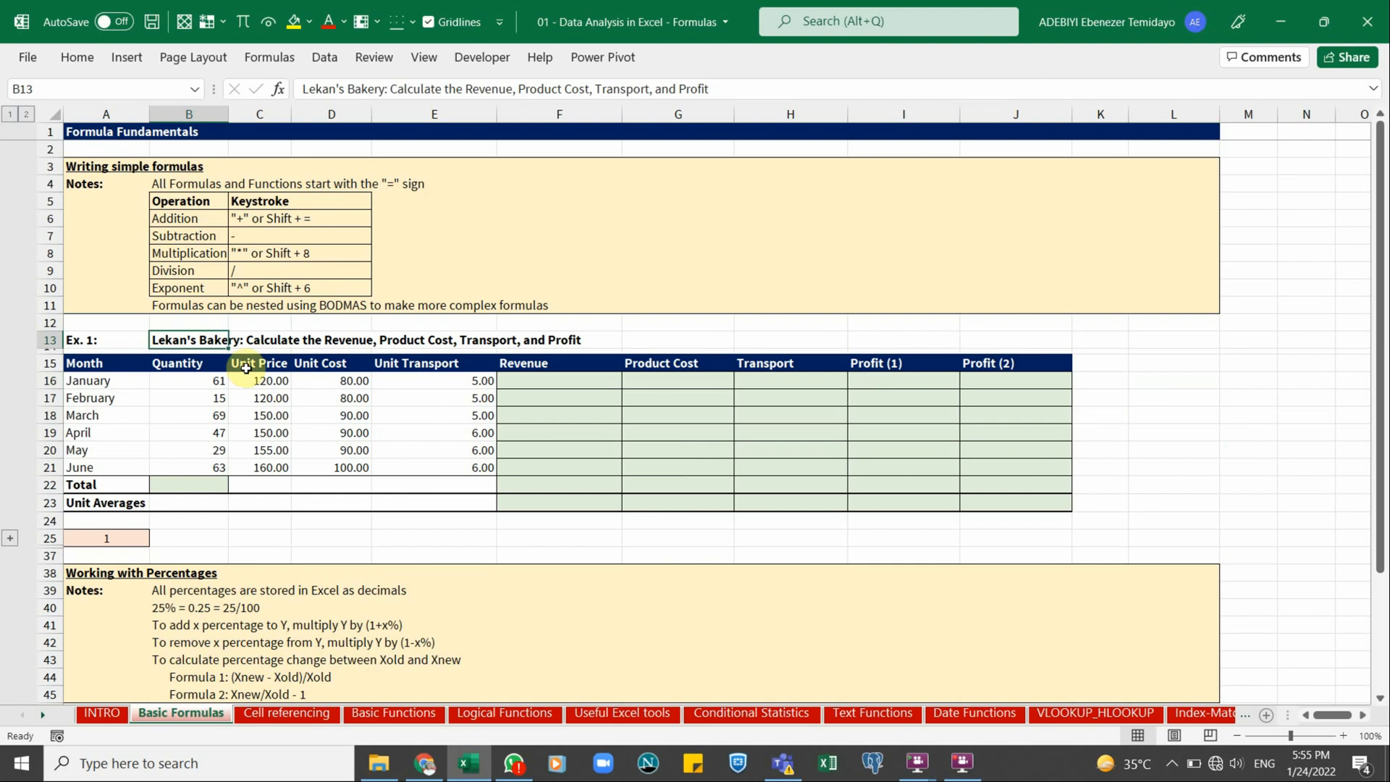
left_click(121, 378)
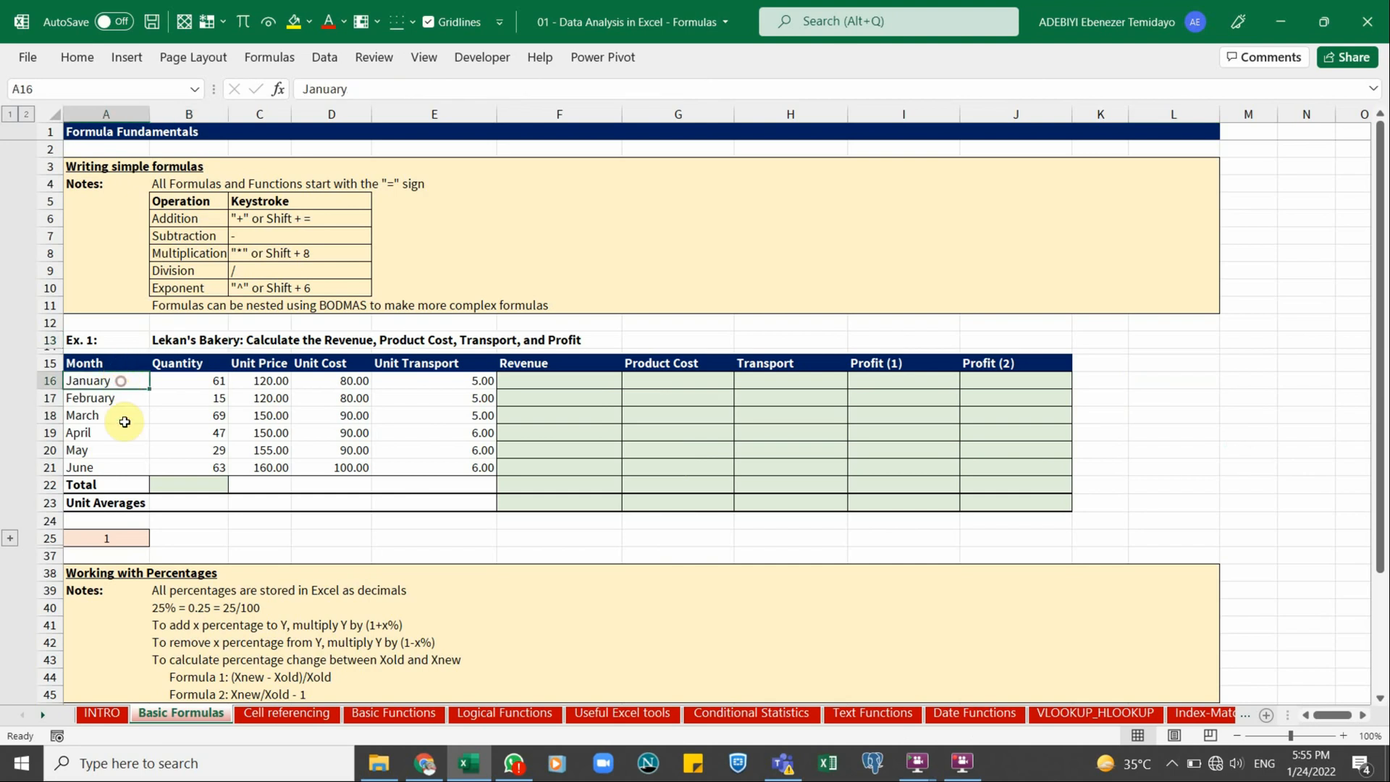
left_click(116, 463)
left_click(185, 380)
left_click(192, 397)
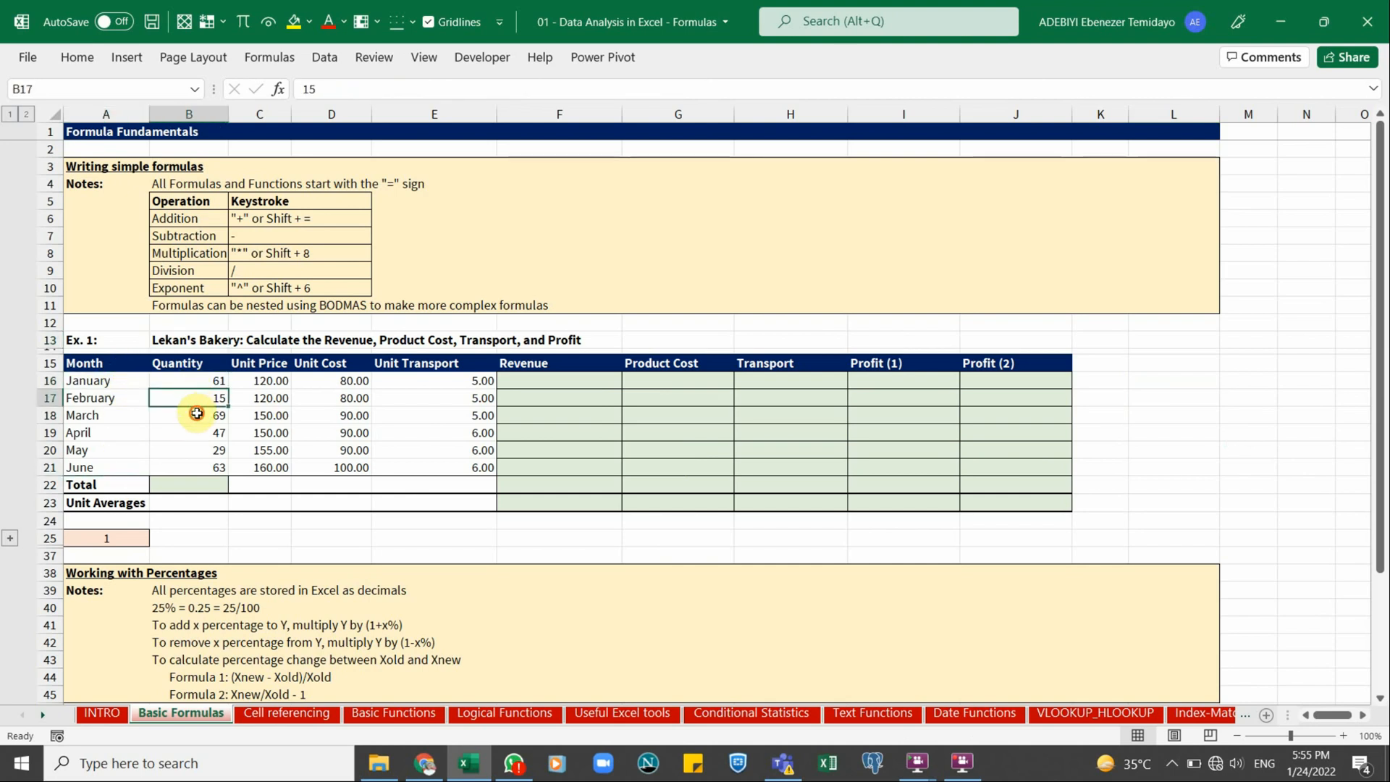
left_click(194, 415)
left_click(103, 383)
left_click(188, 378)
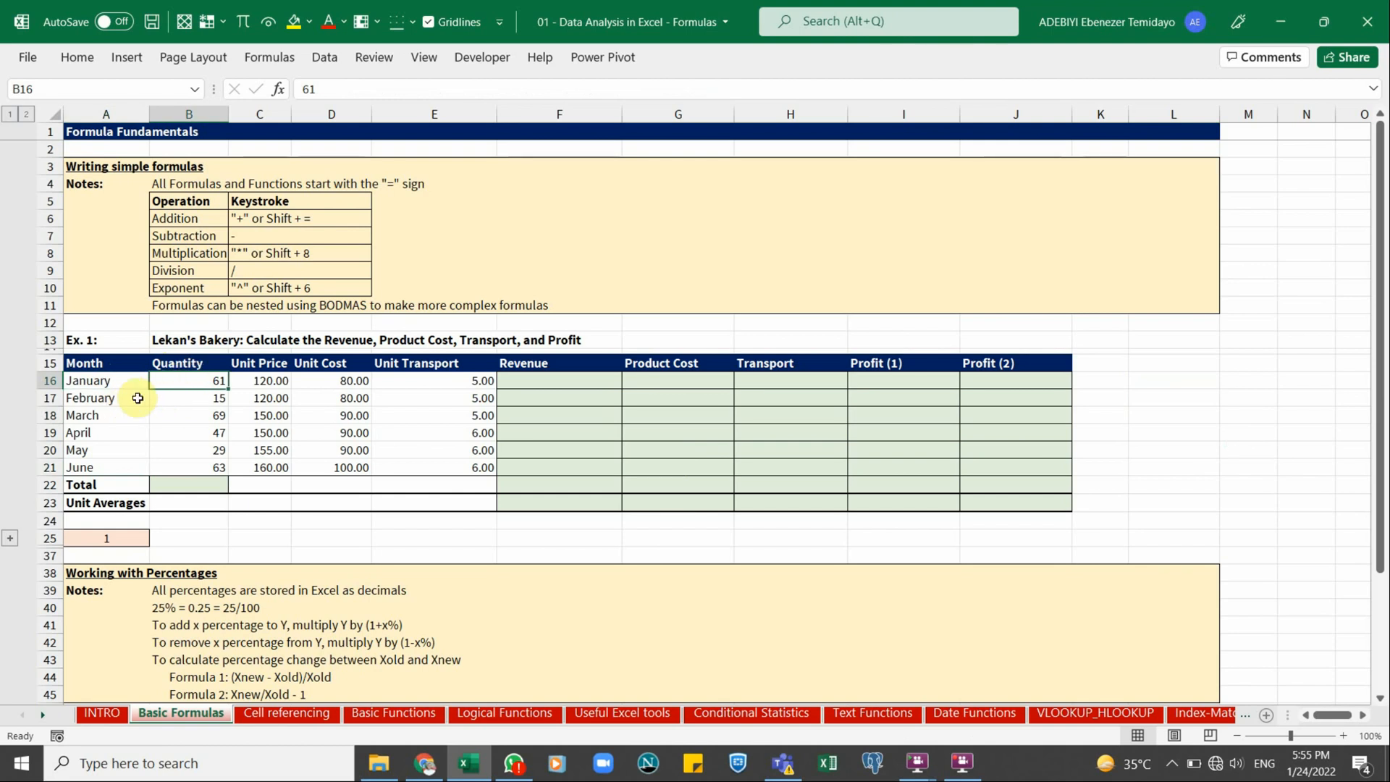
left_click(116, 399)
left_click(192, 400)
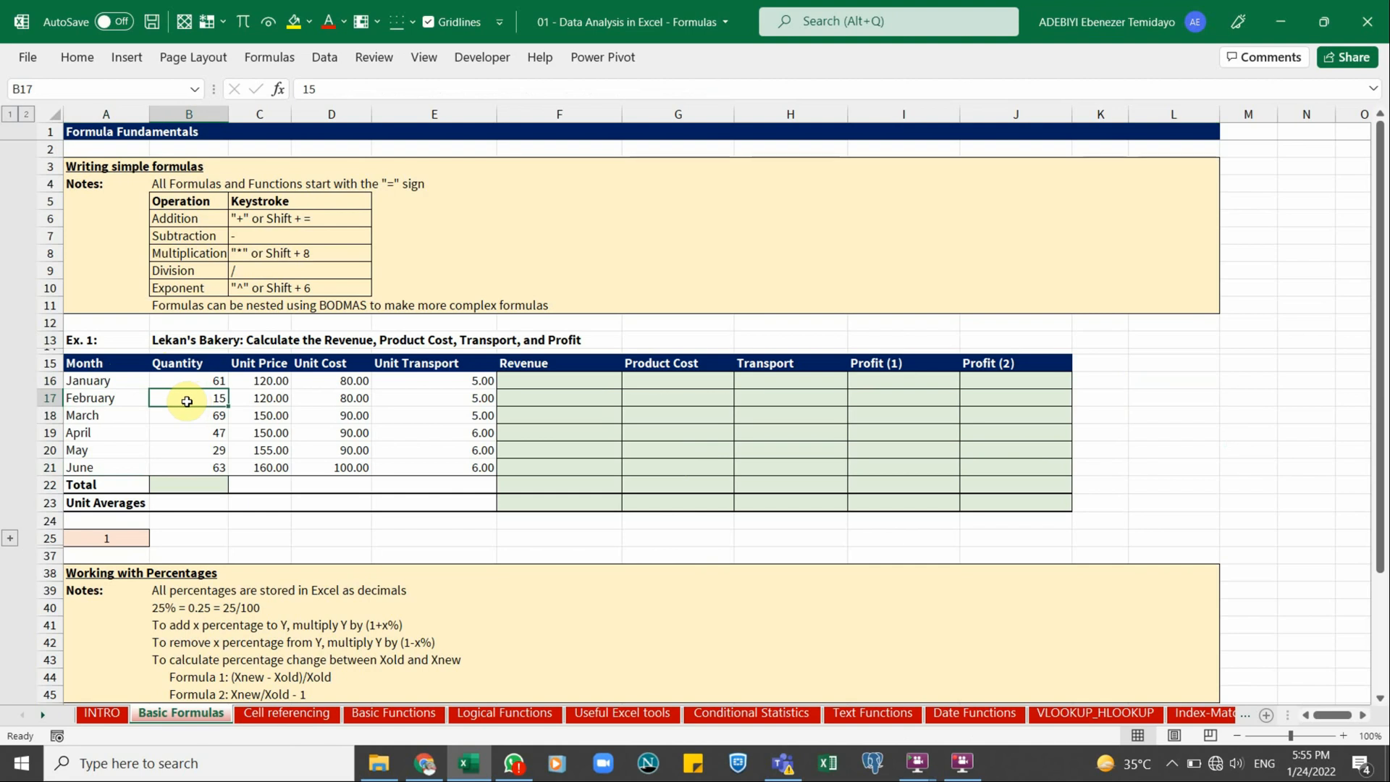
left_click(125, 414)
left_click(203, 416)
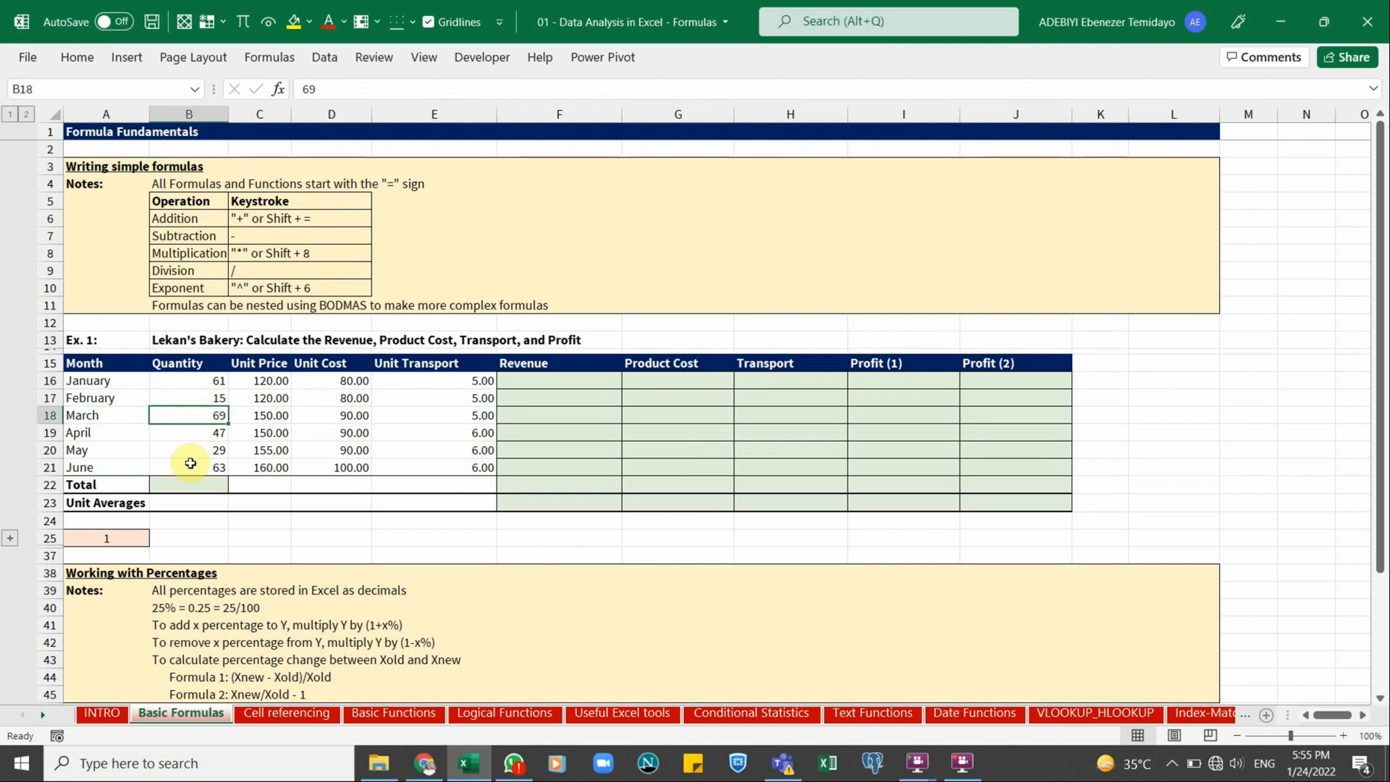
Examine the unit price, unit cost and unit transport data, and the empty revenue, cost, transport and profit columns
left_click(272, 380)
left_click(275, 398)
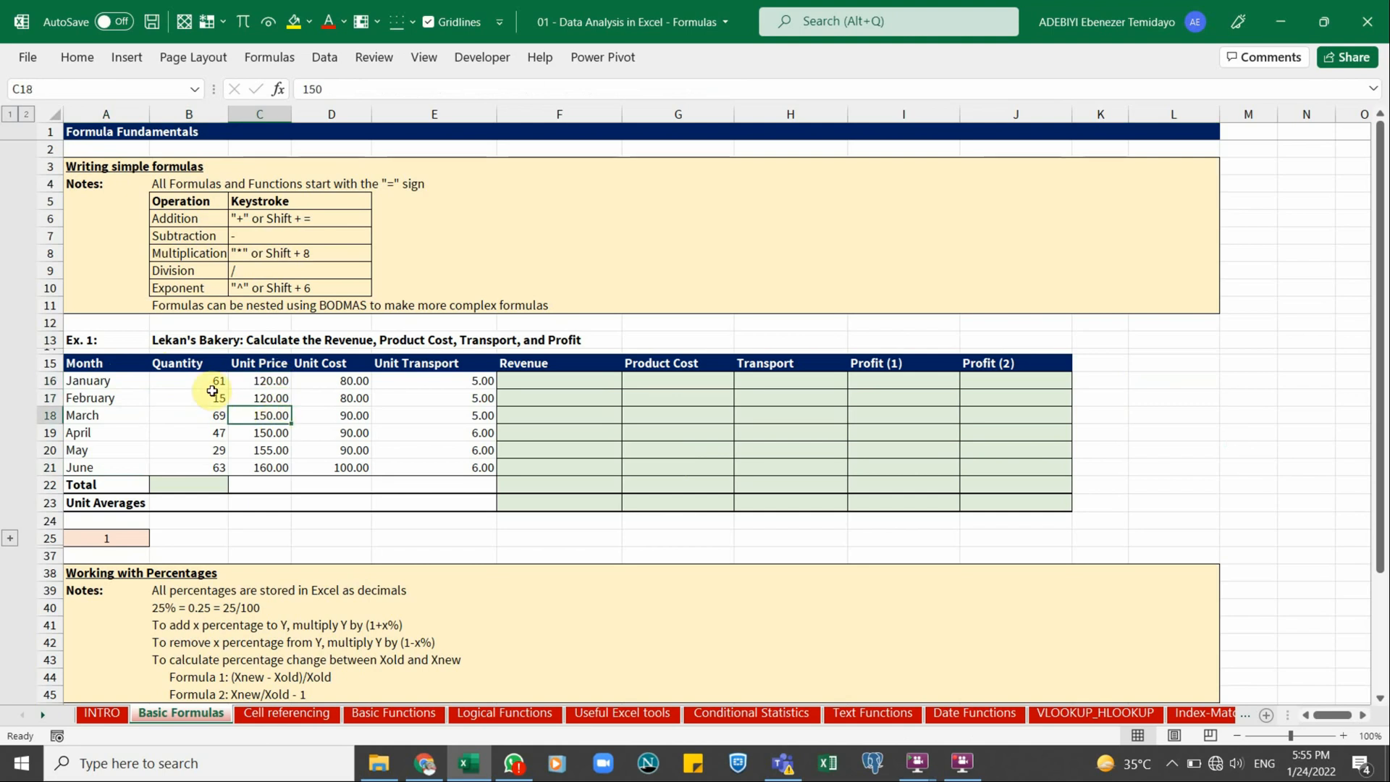
left_click_drag(208, 381, 210, 450)
left_click_drag(264, 380, 272, 467)
left_click_drag(347, 377, 347, 454)
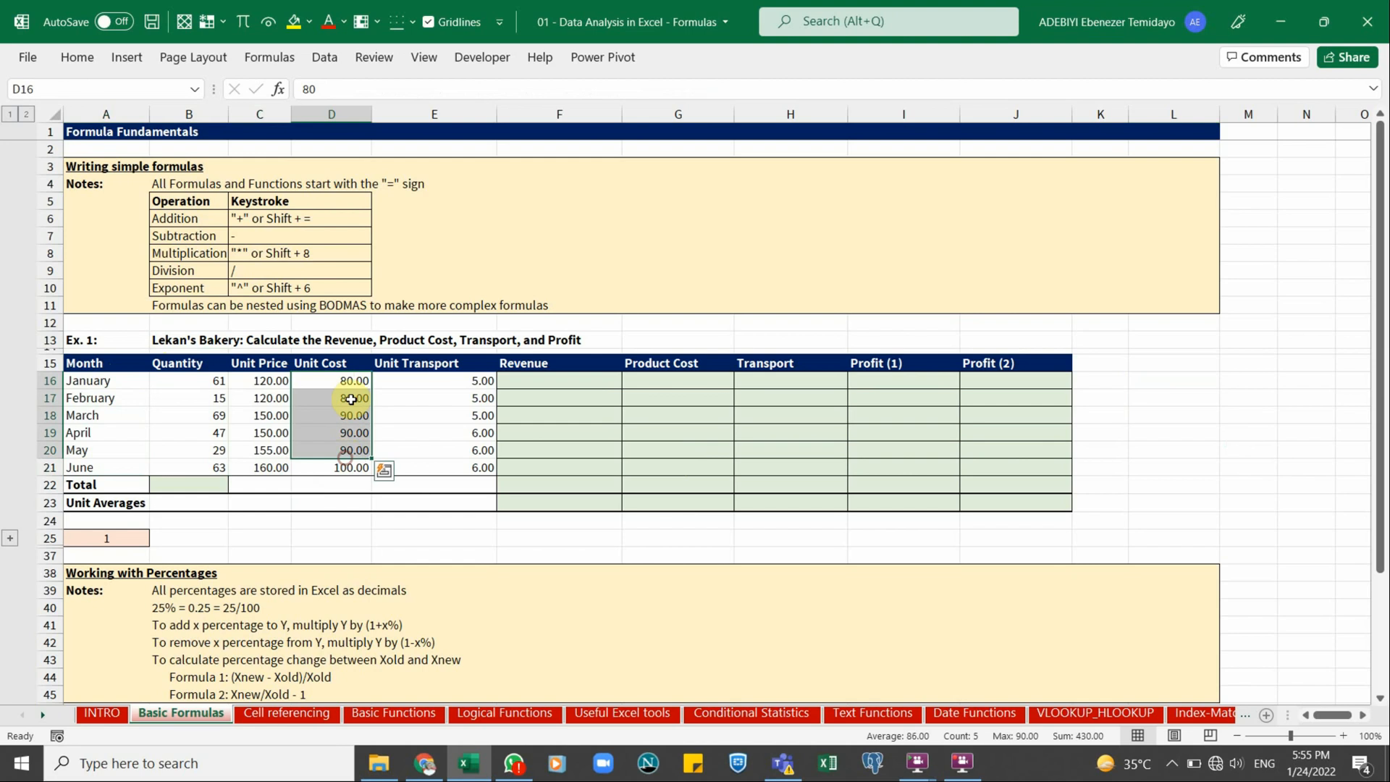
left_click(350, 401)
left_click(352, 427)
left_click(354, 465)
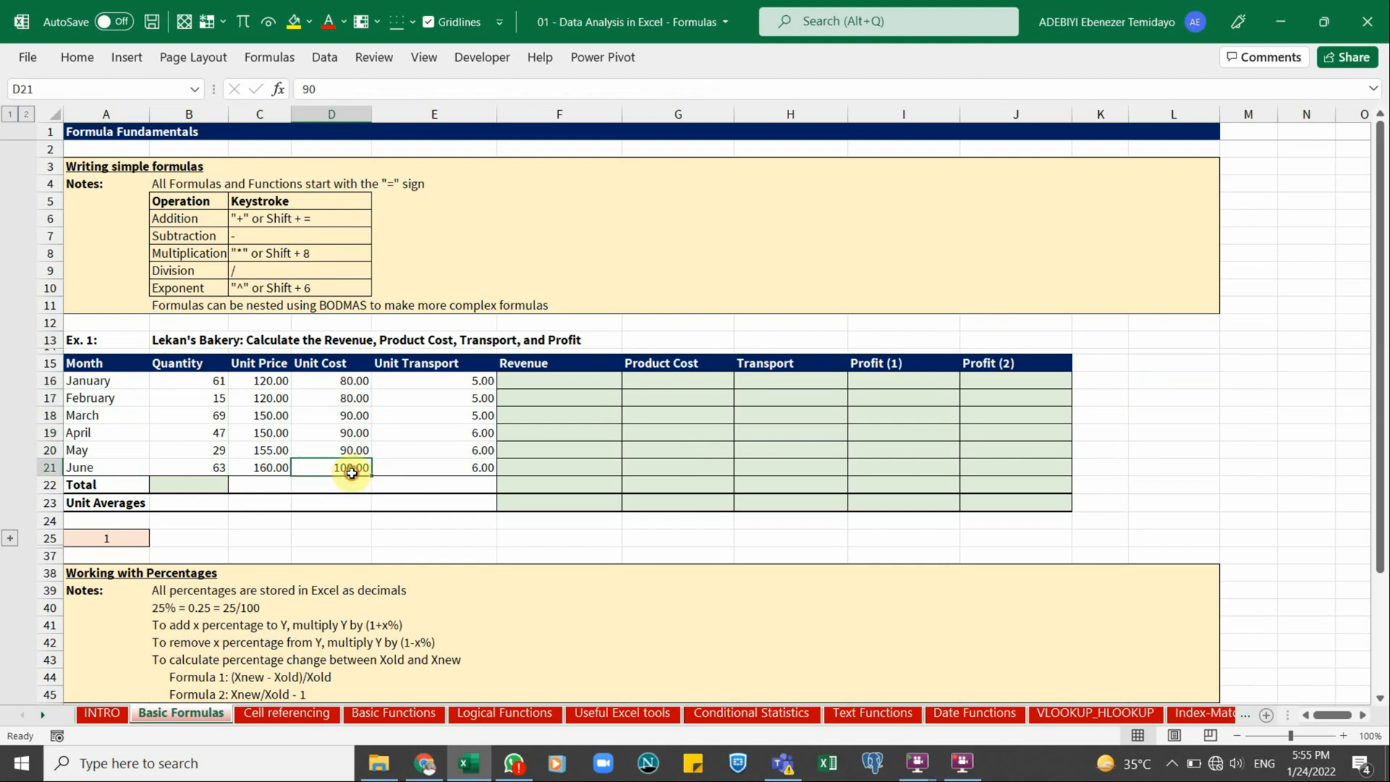
left_click(454, 398)
left_click(461, 426)
left_click(463, 454)
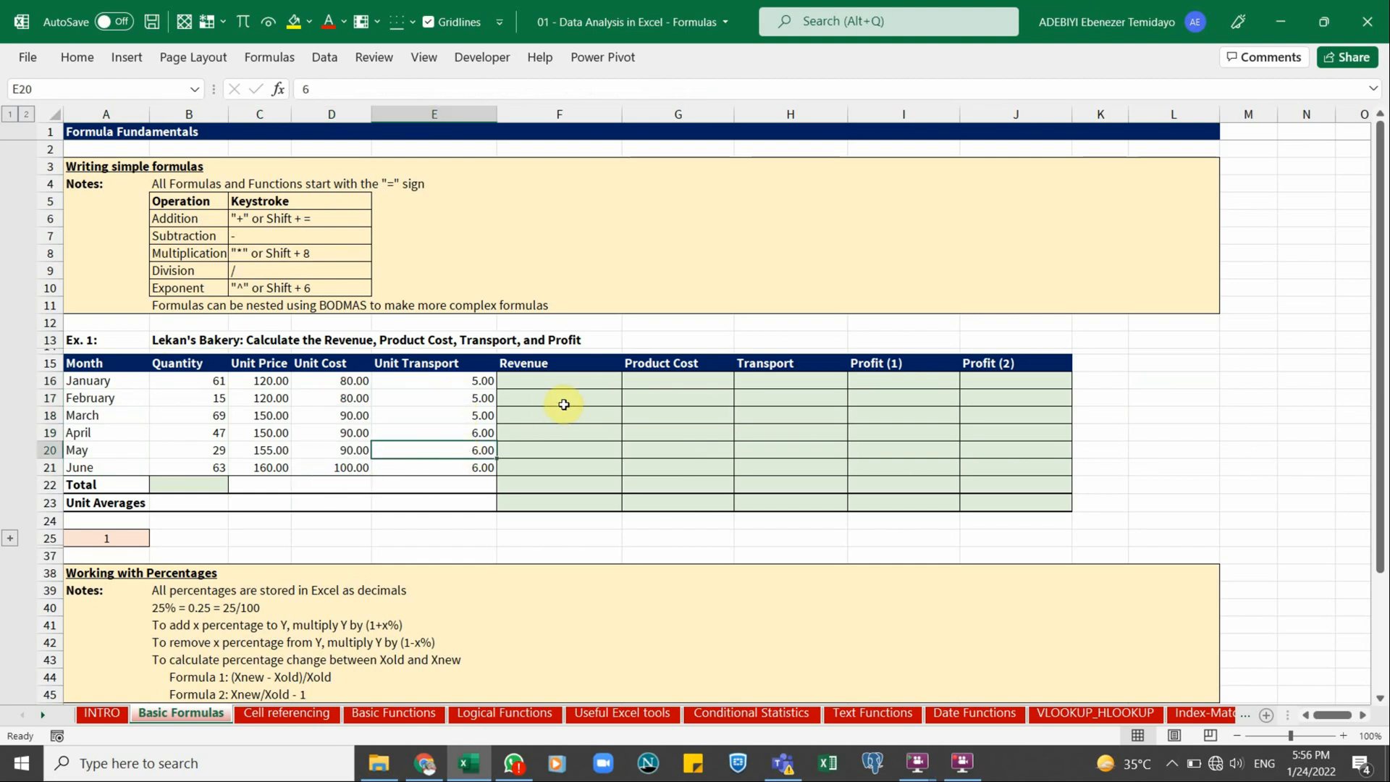
left_click_drag(578, 397, 673, 418)
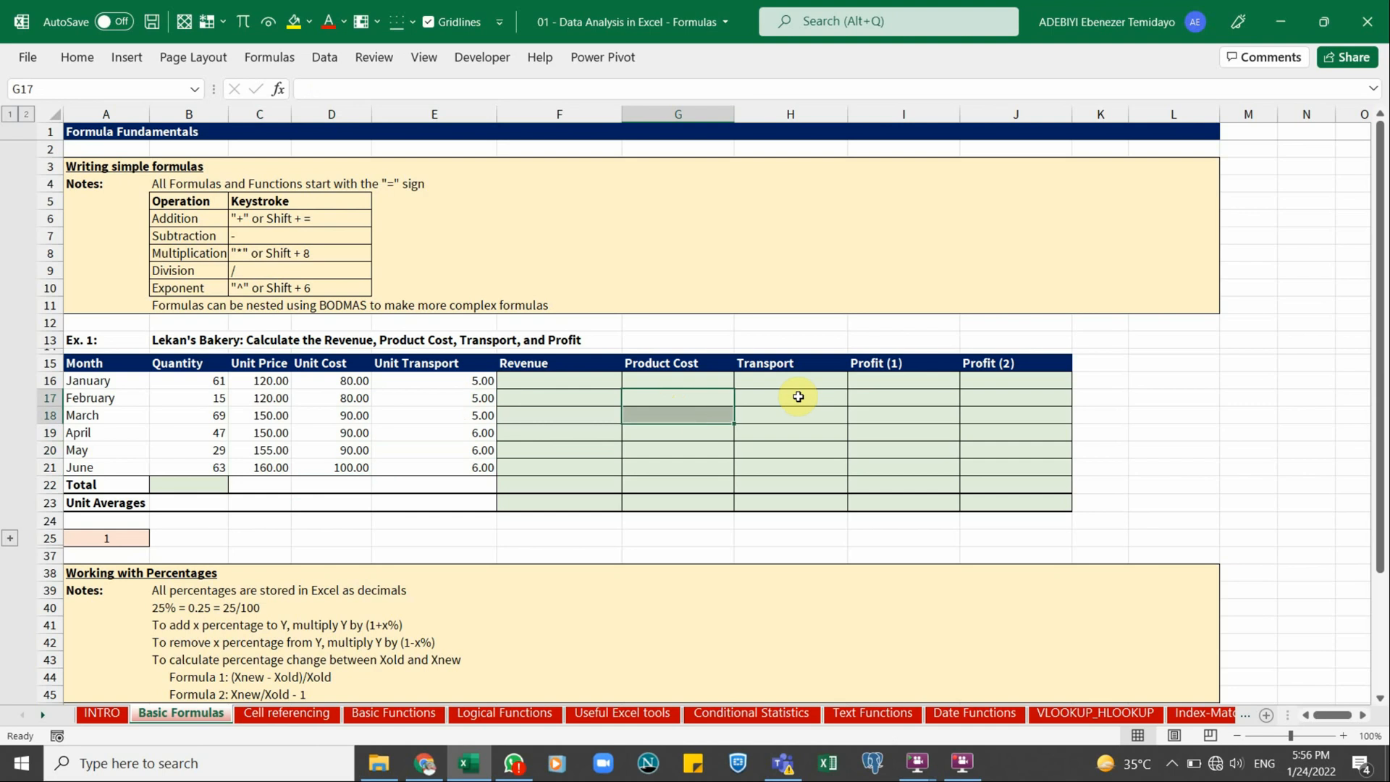
left_click_drag(797, 397, 807, 441)
left_click_drag(918, 381, 913, 469)
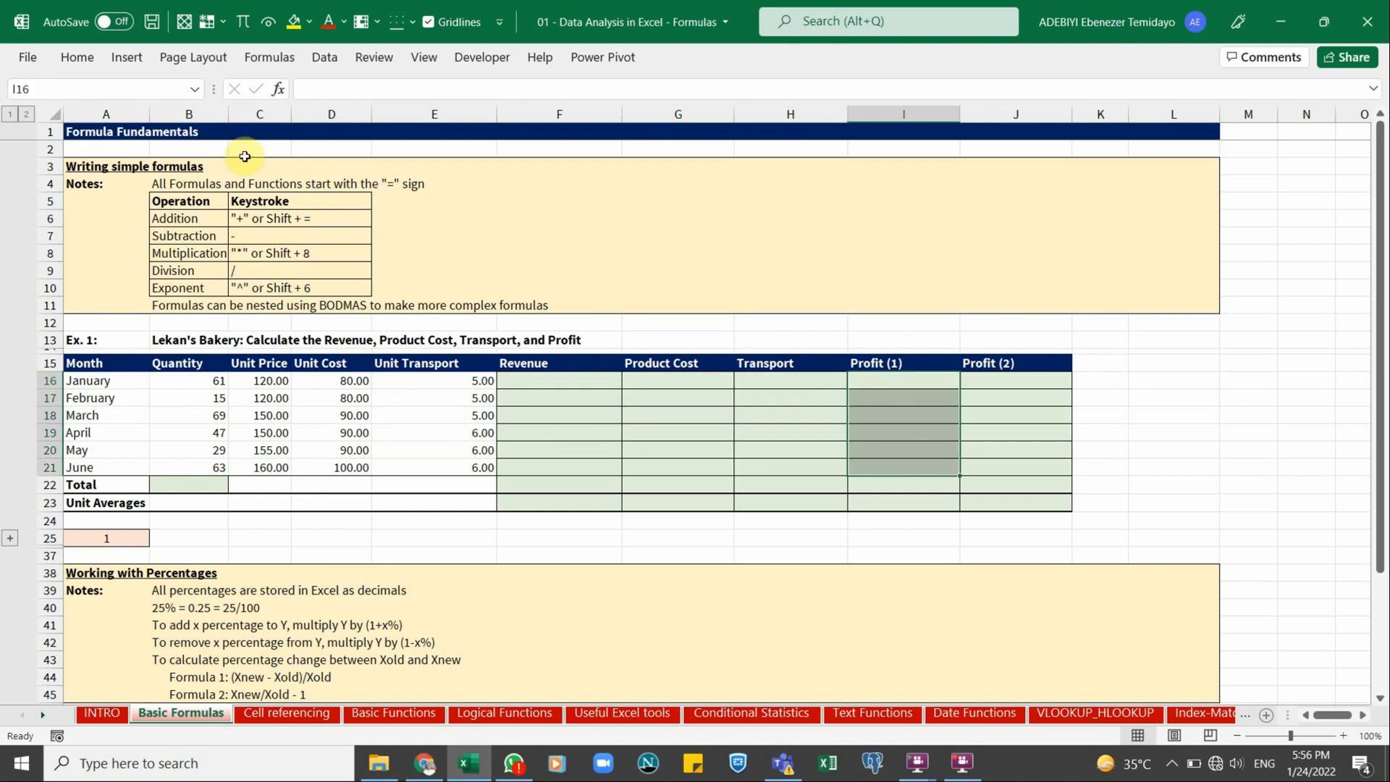
Calculate January's revenue in F16 as quantity times unit price with the formula =B16*C16
left_click(579, 382)
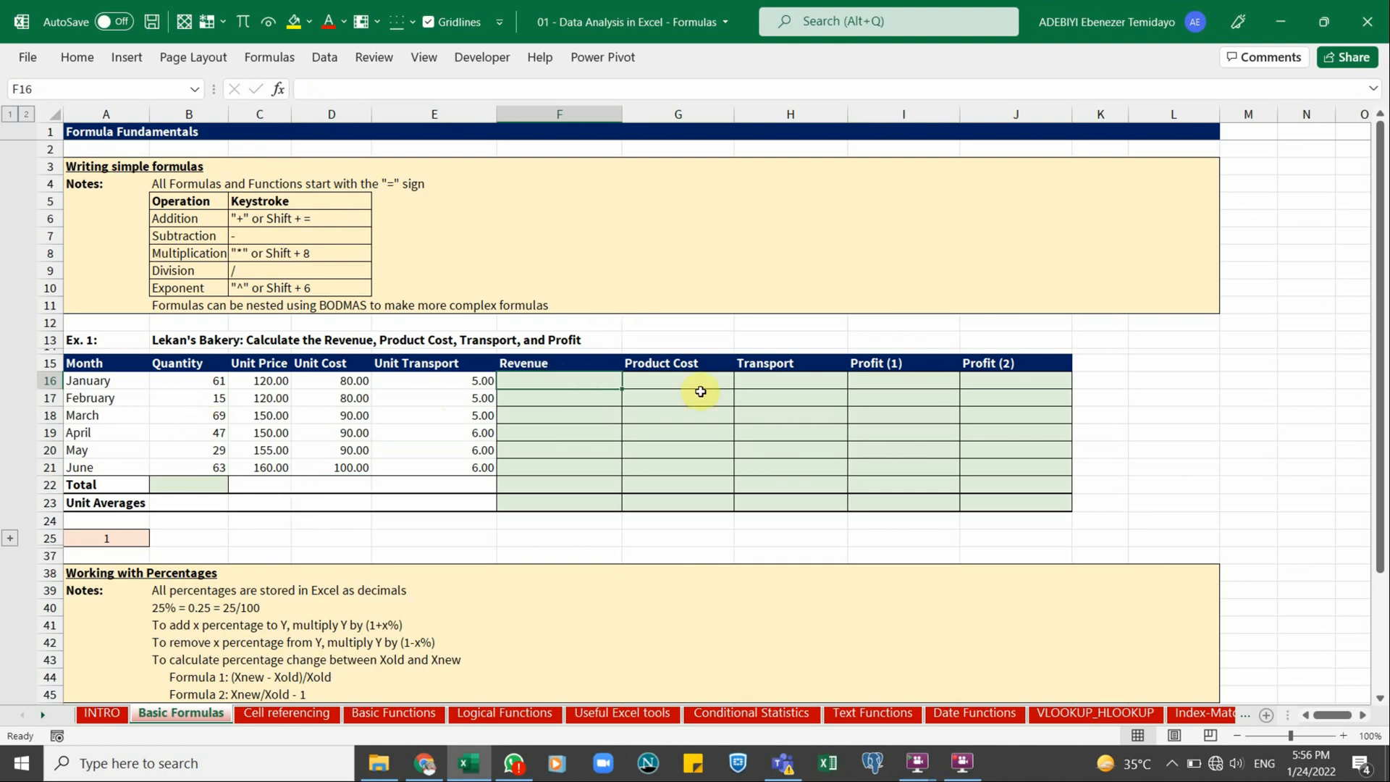
type("=")
left_click(211, 379)
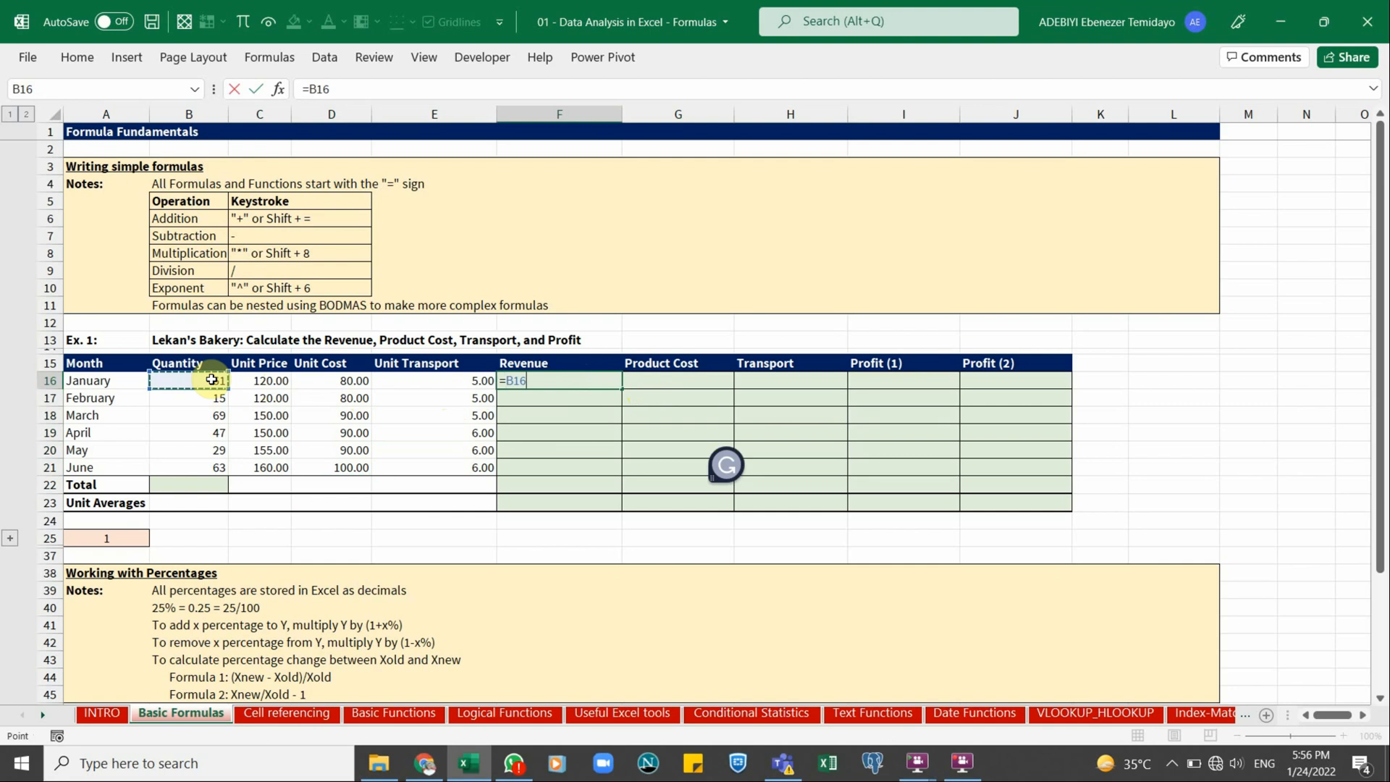
type("*")
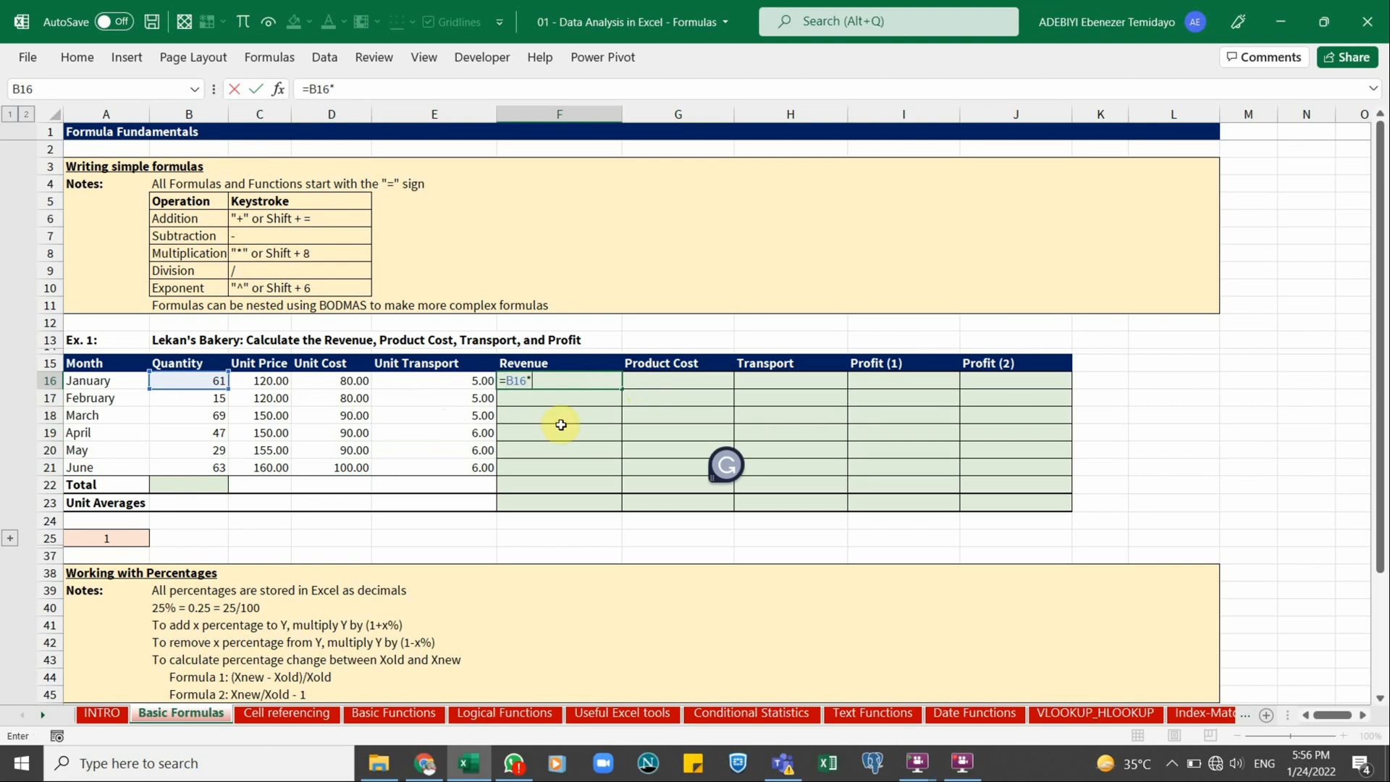
left_click(259, 380)
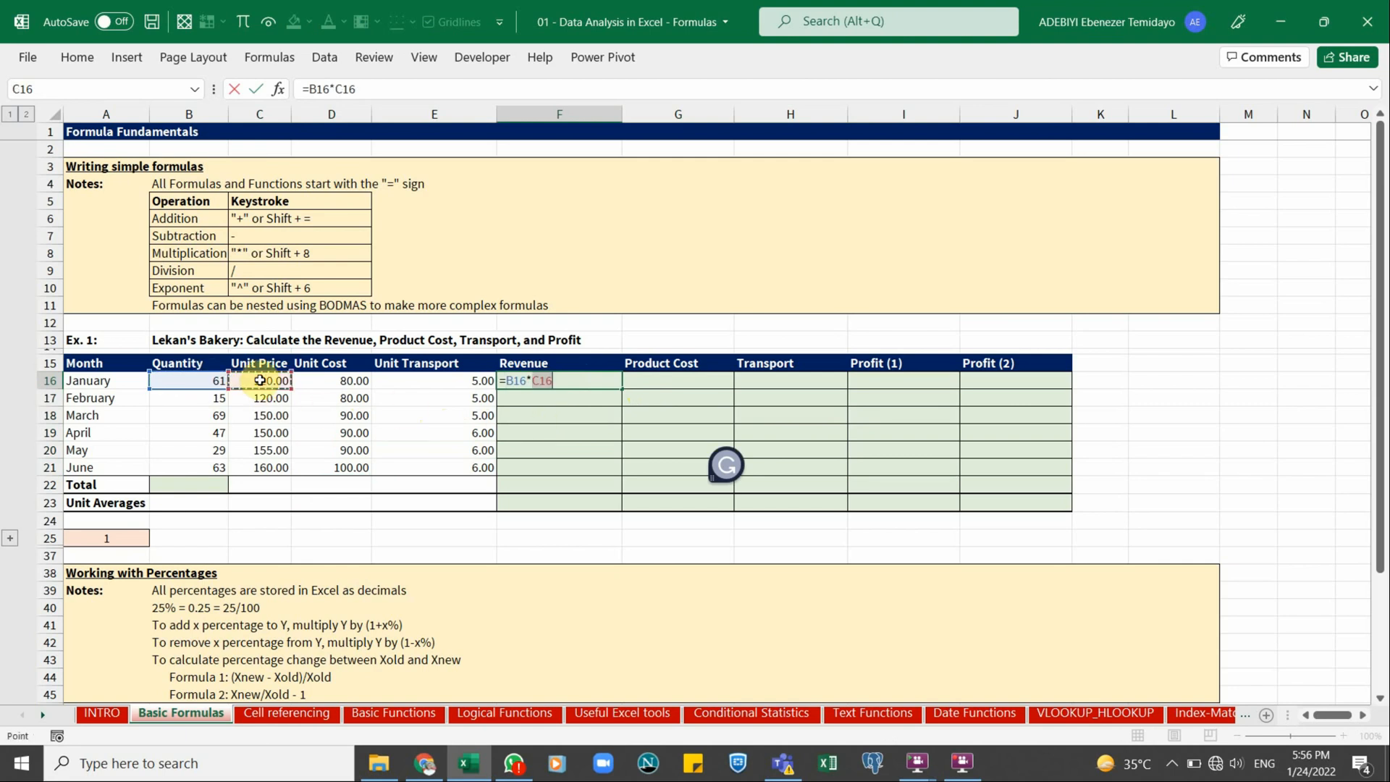
key("Return")
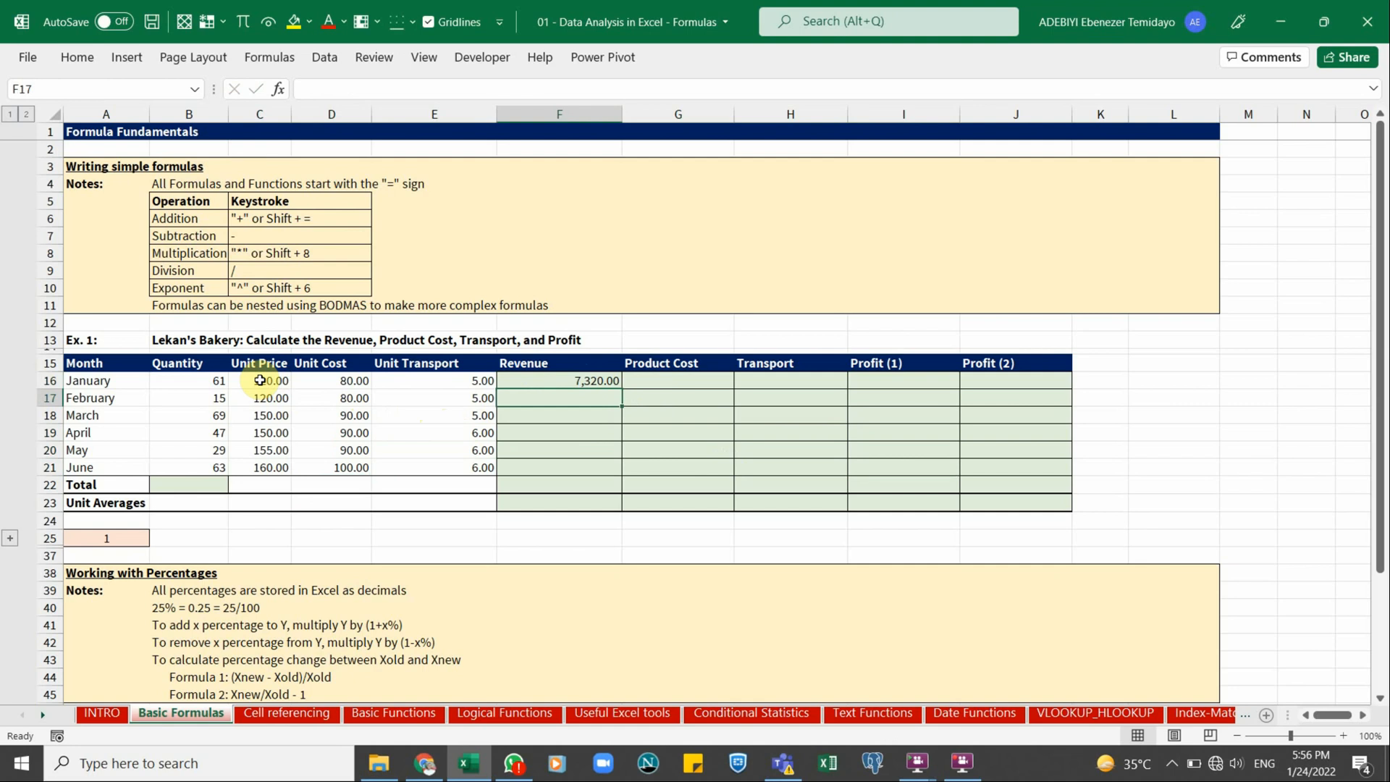
Check the cell references in January's revenue formula and fill it down through June in F16:F21
double_click(590, 380)
key("Return")
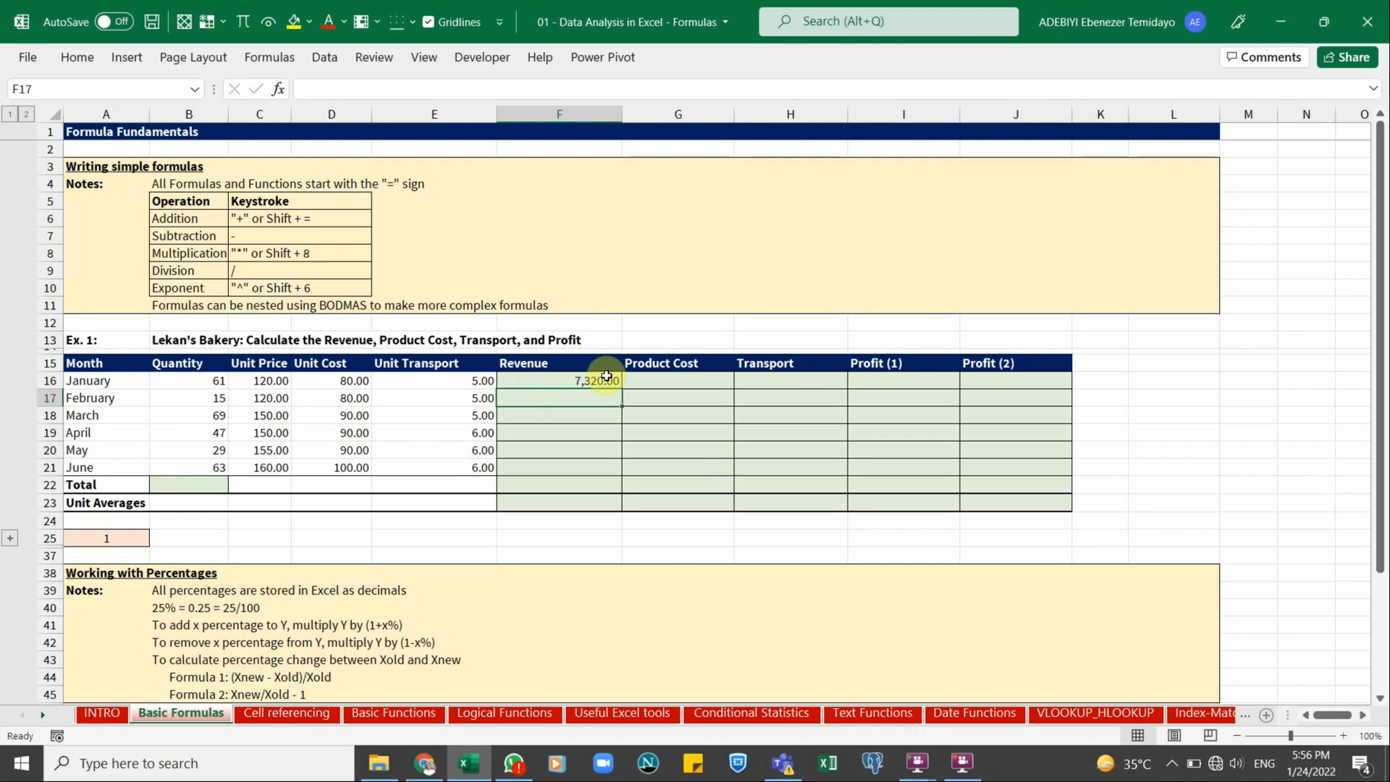
double_click(586, 380)
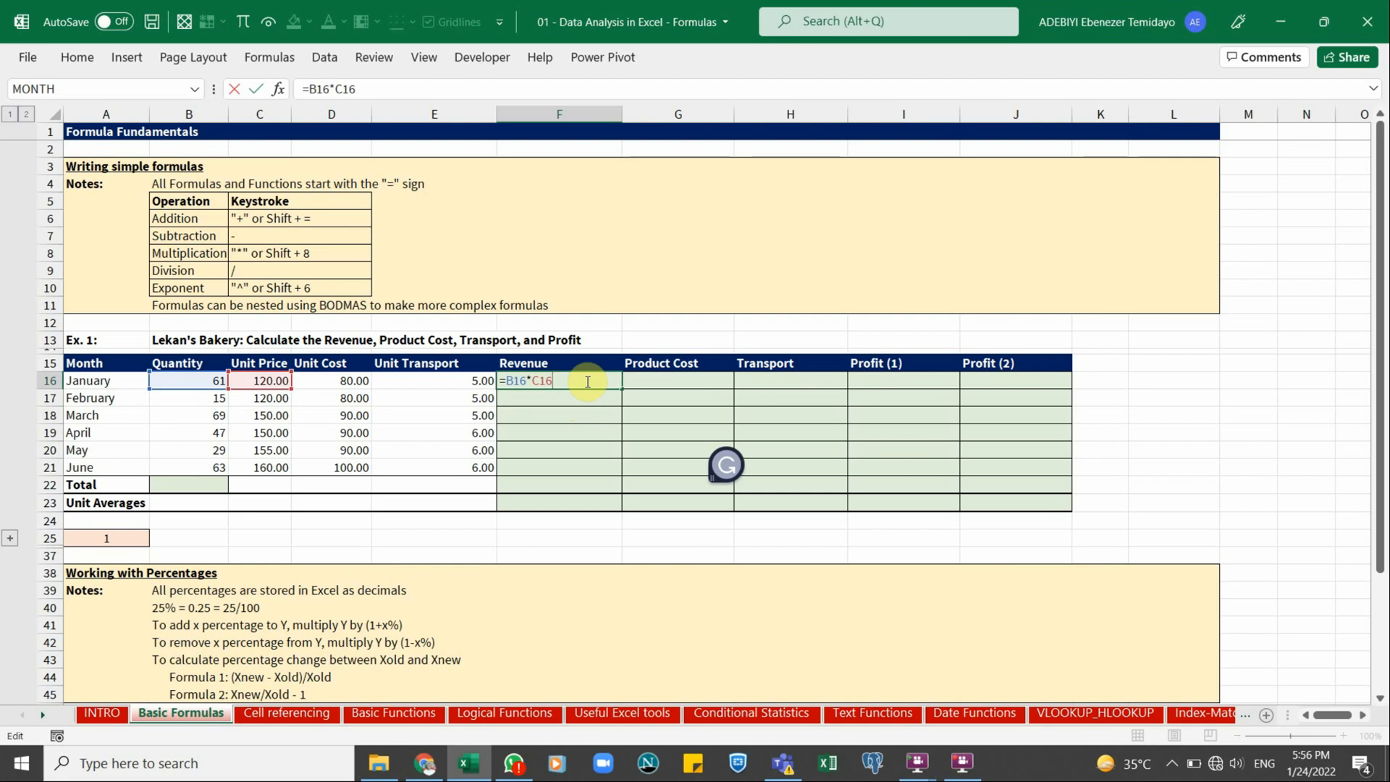
key("ctrl+Return")
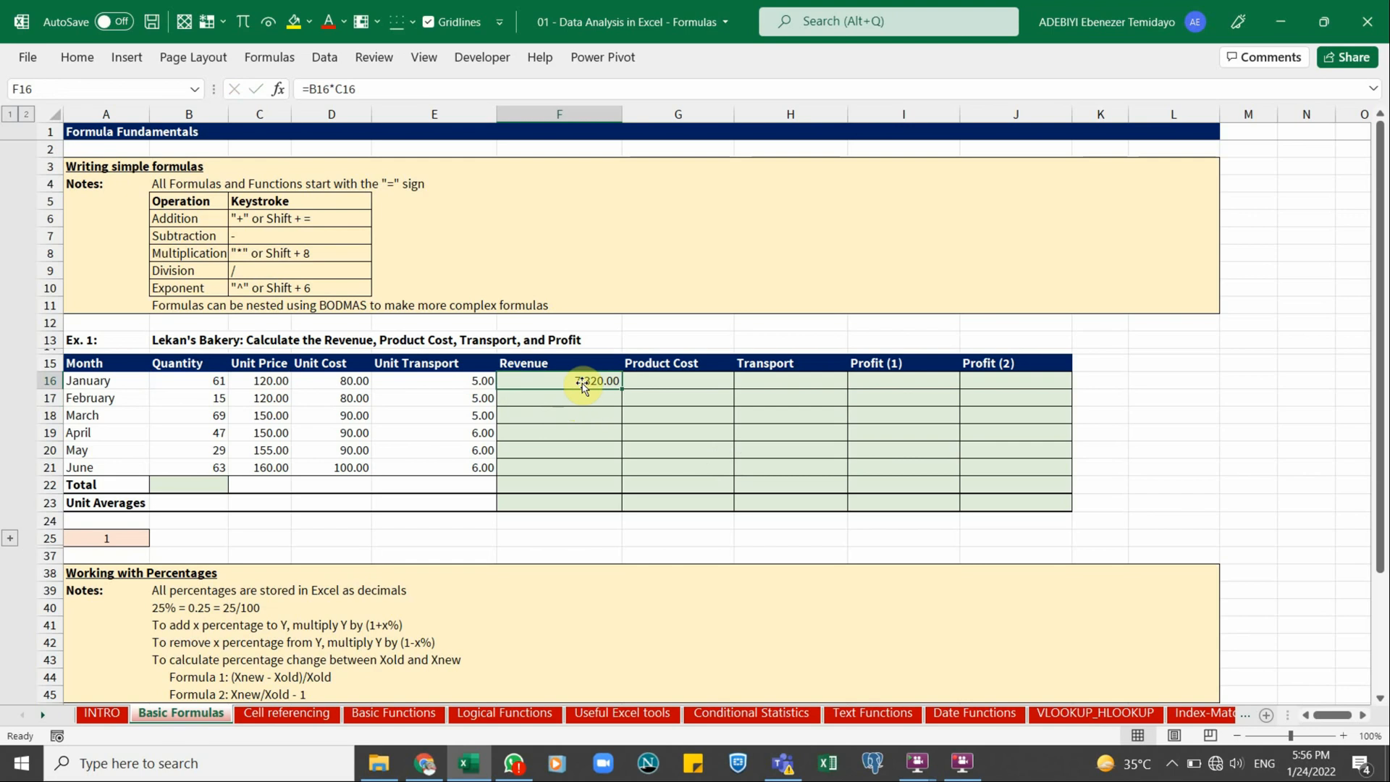
left_click_drag(623, 386, 622, 471)
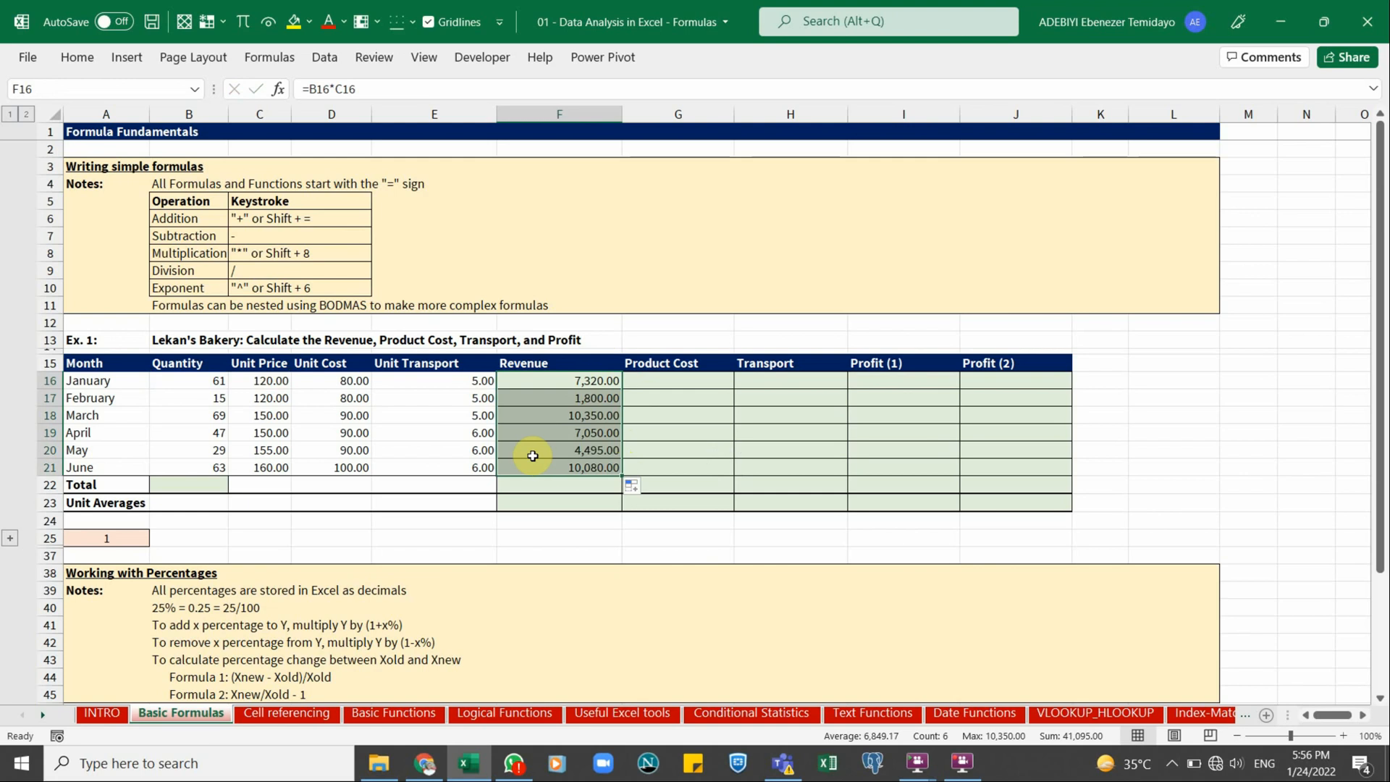
Calculate January's product cost in G16 as quantity times unit cost with the formula =B16*D16
left_click(666, 378)
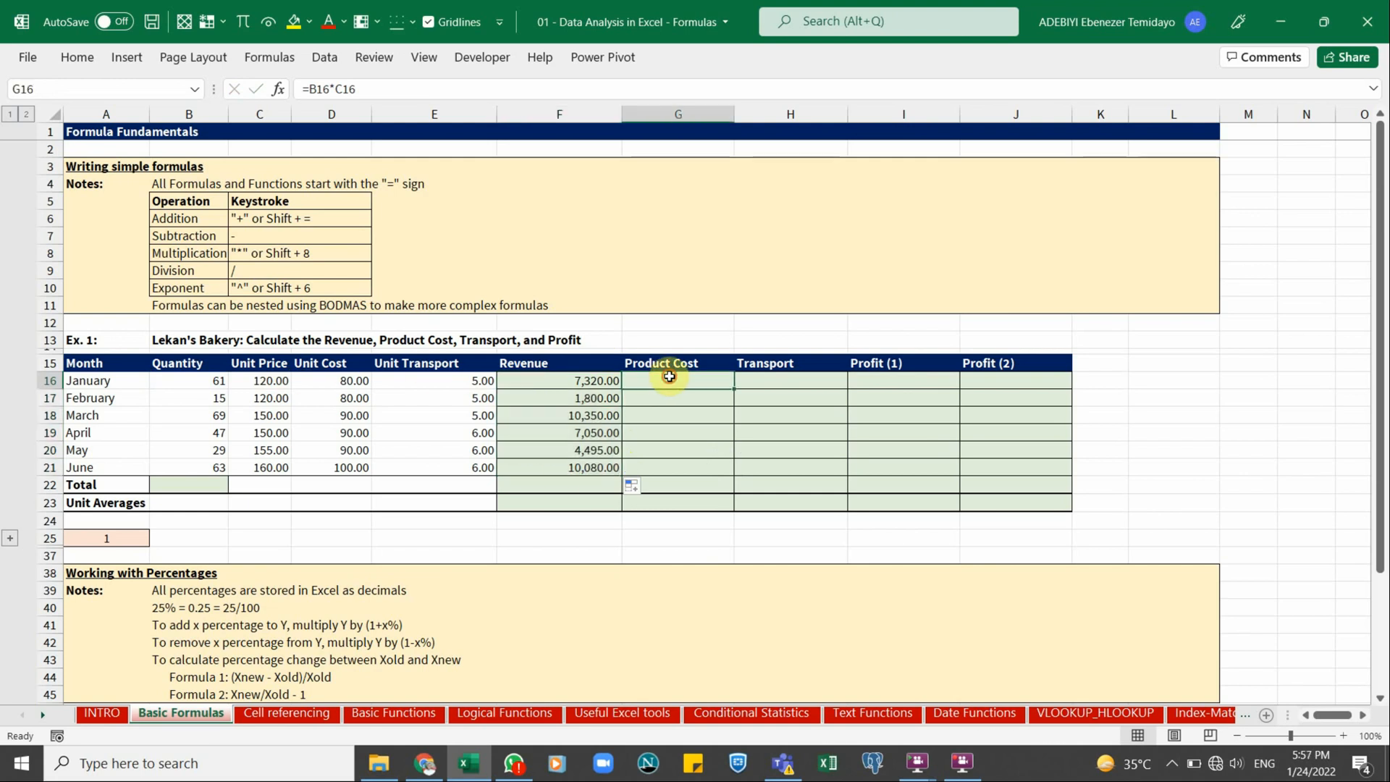
left_click(214, 383)
left_click(314, 375)
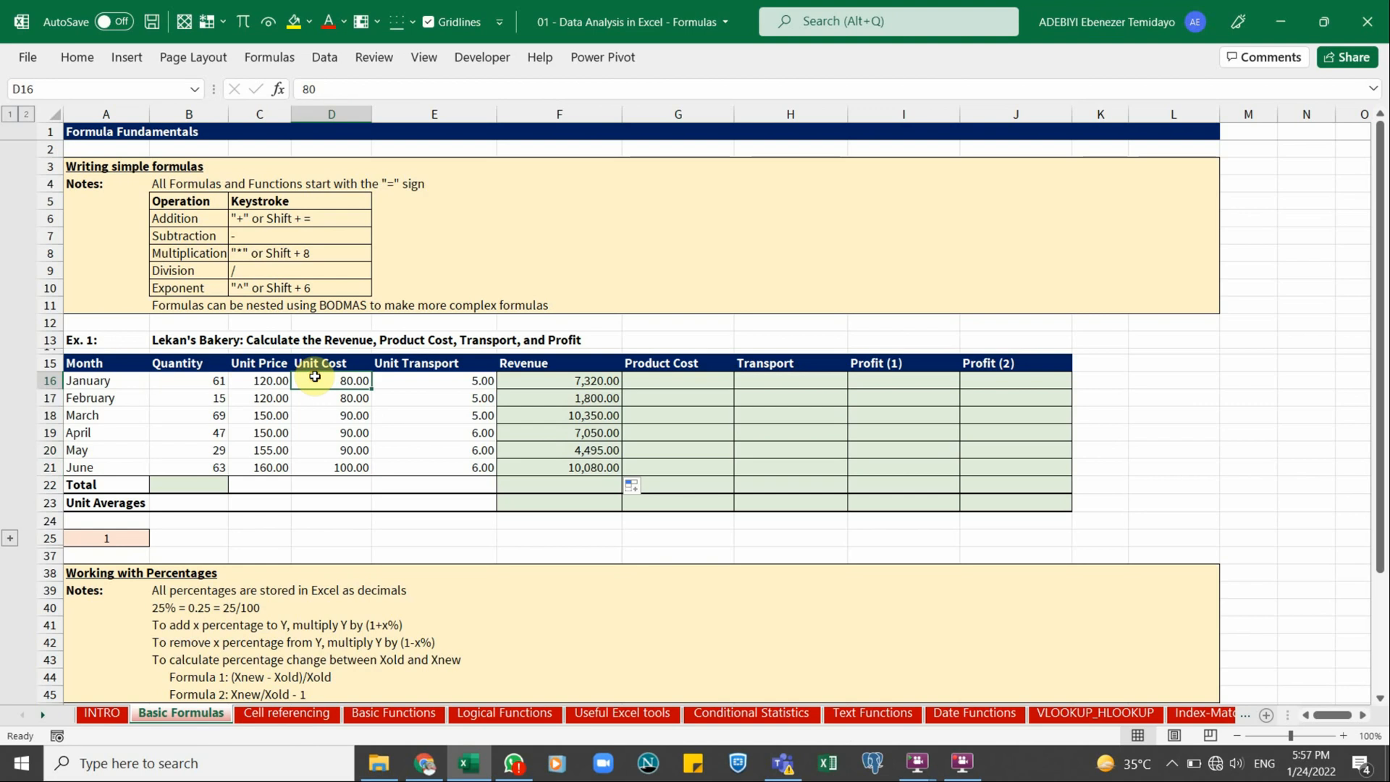
left_click(661, 378)
type("=")
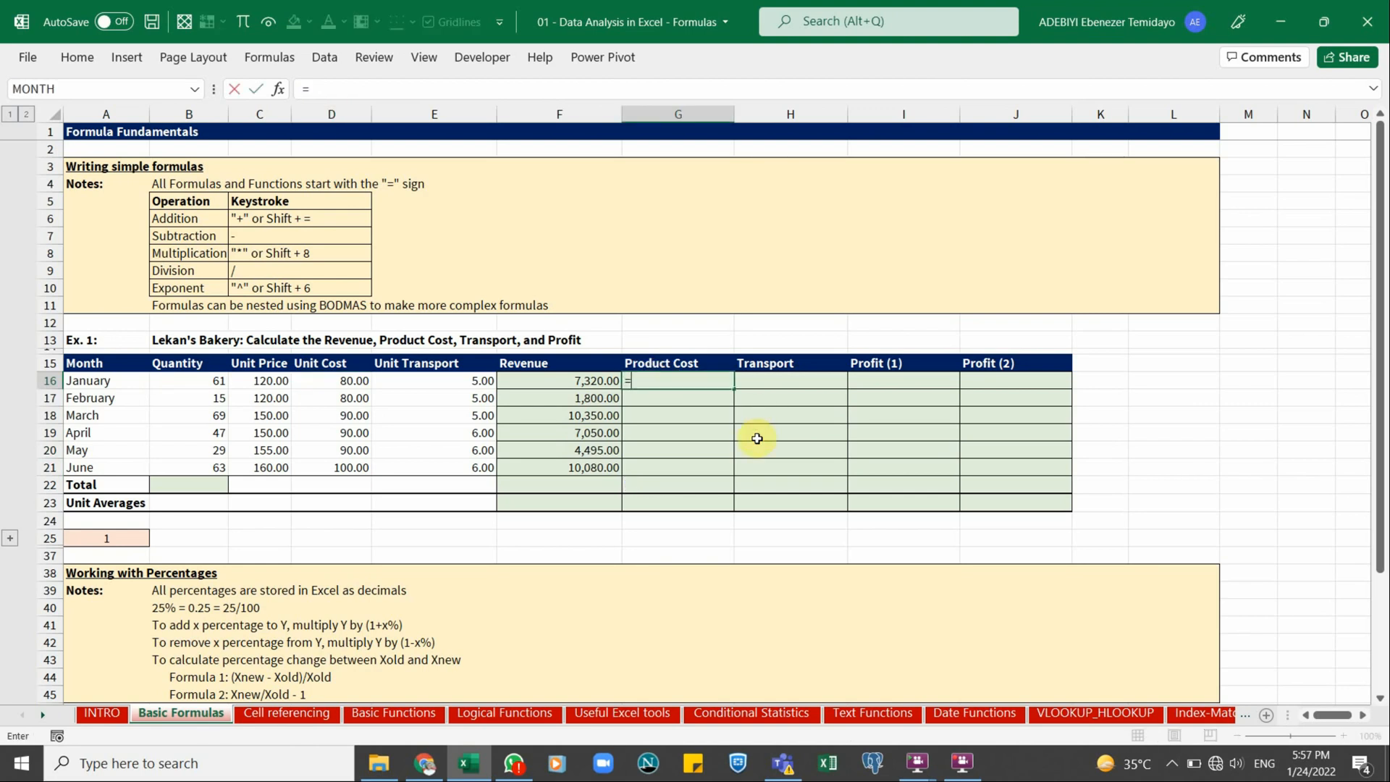
left_click(207, 380)
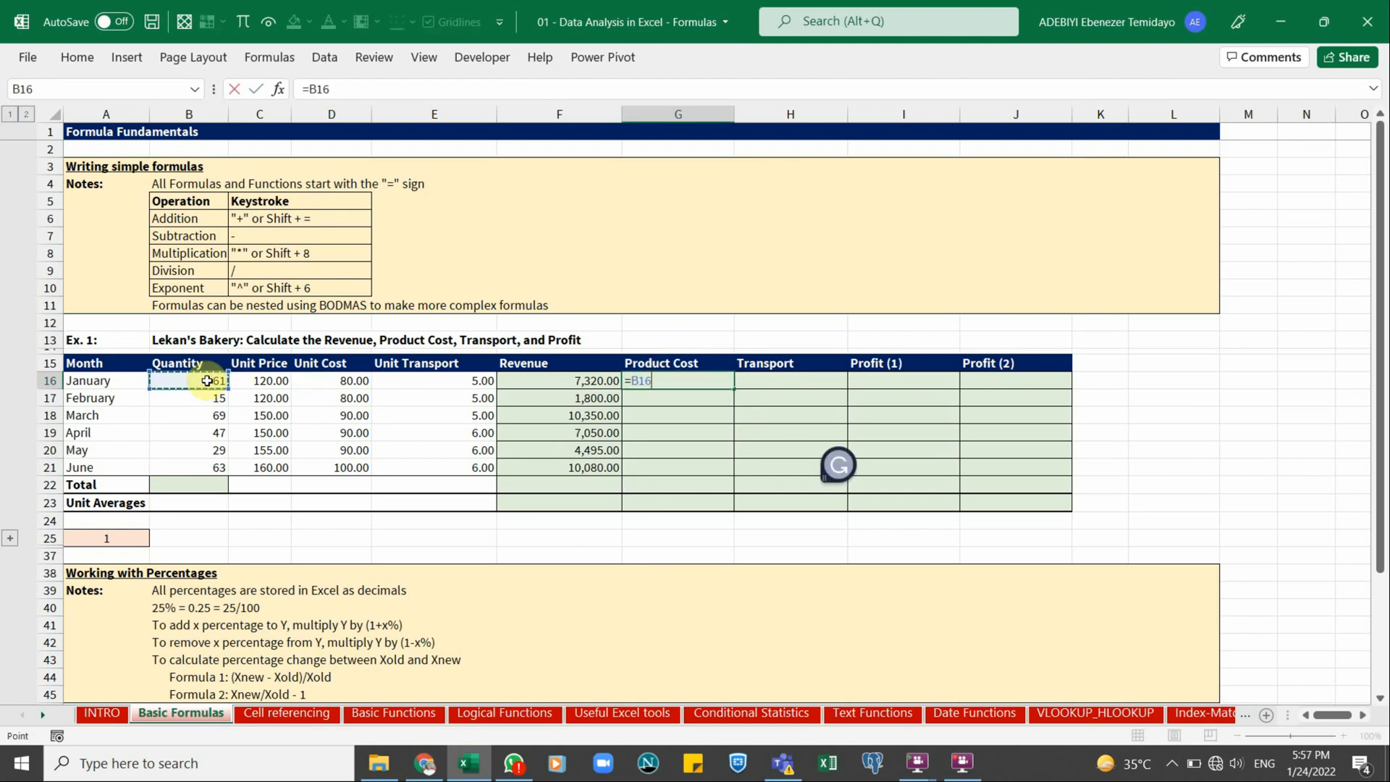
type("*")
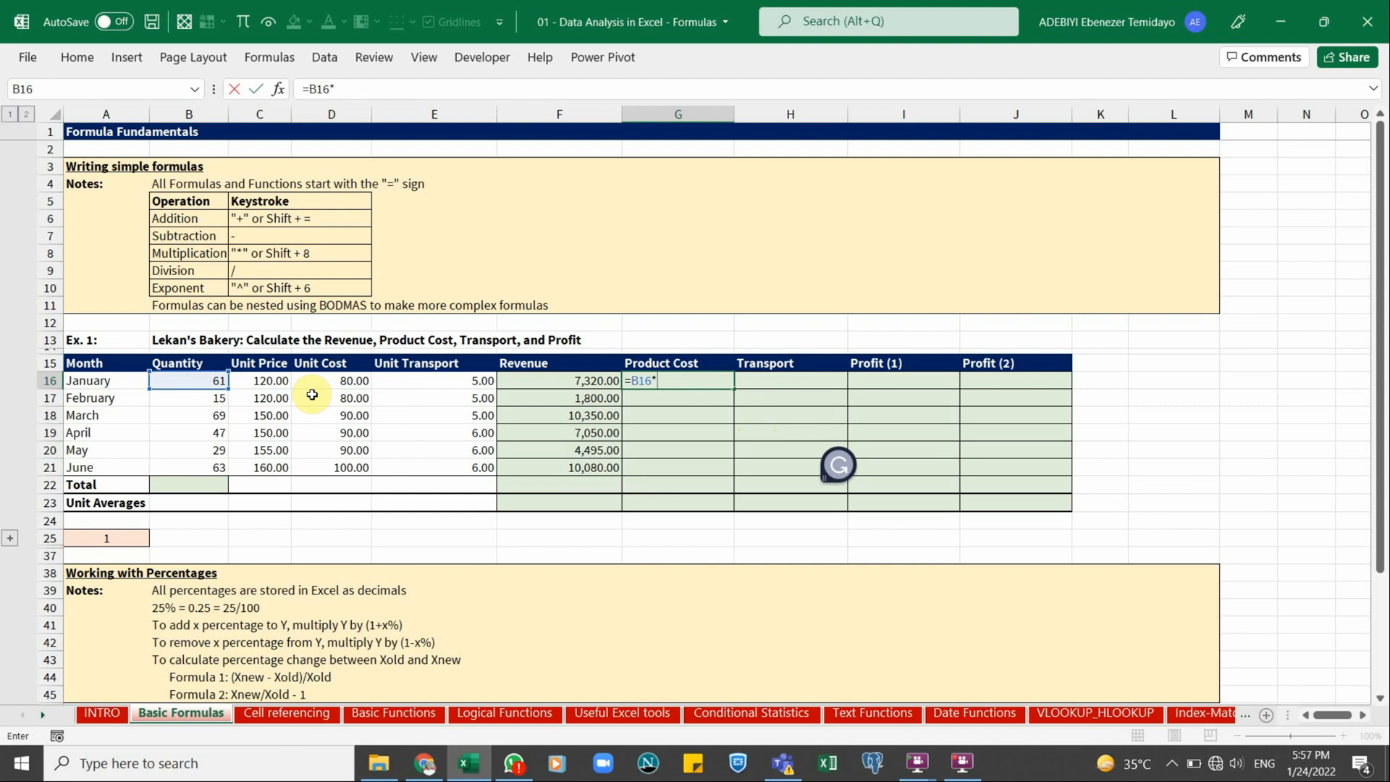
left_click(351, 381)
key("ctrl+Return")
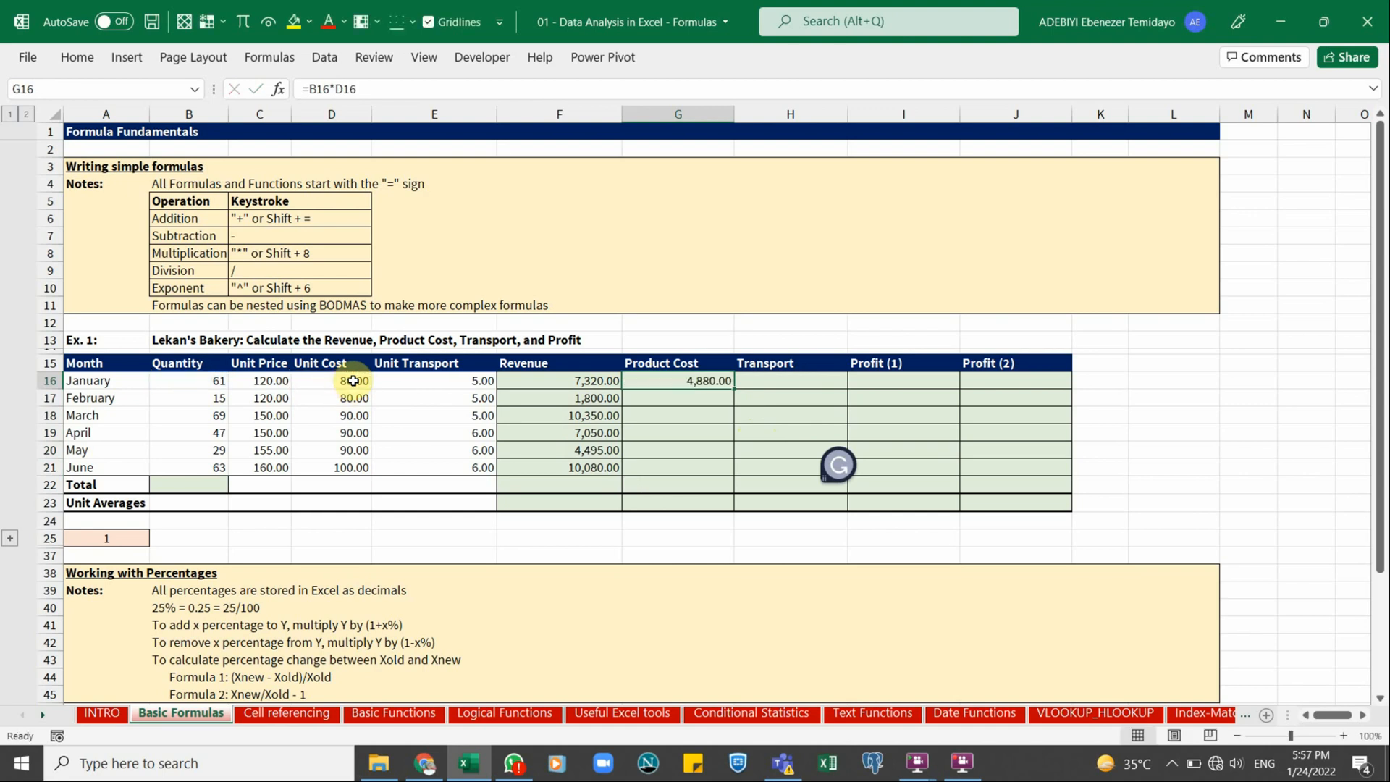
Fill the product cost formula down to G21 and check the cell references in June's formula
left_click_drag(734, 389, 727, 476)
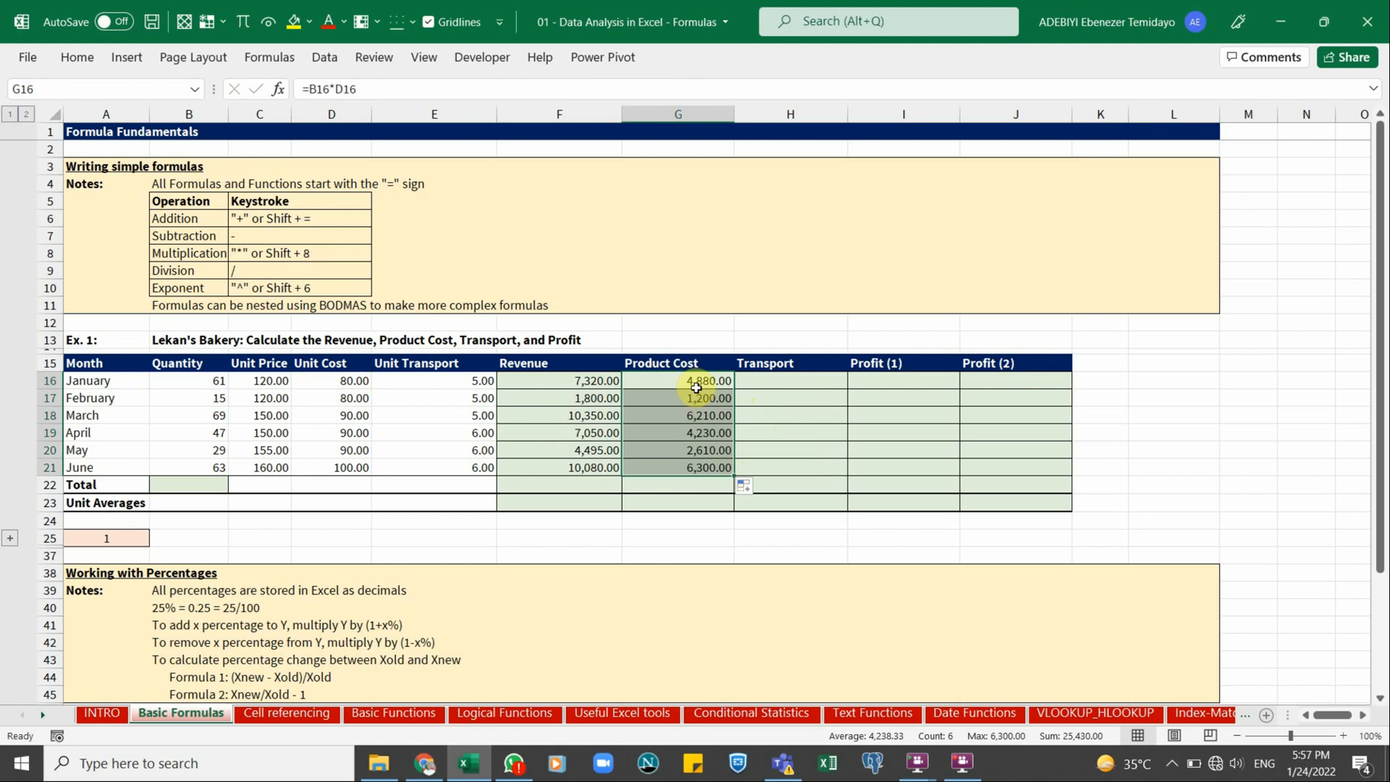
double_click(679, 467)
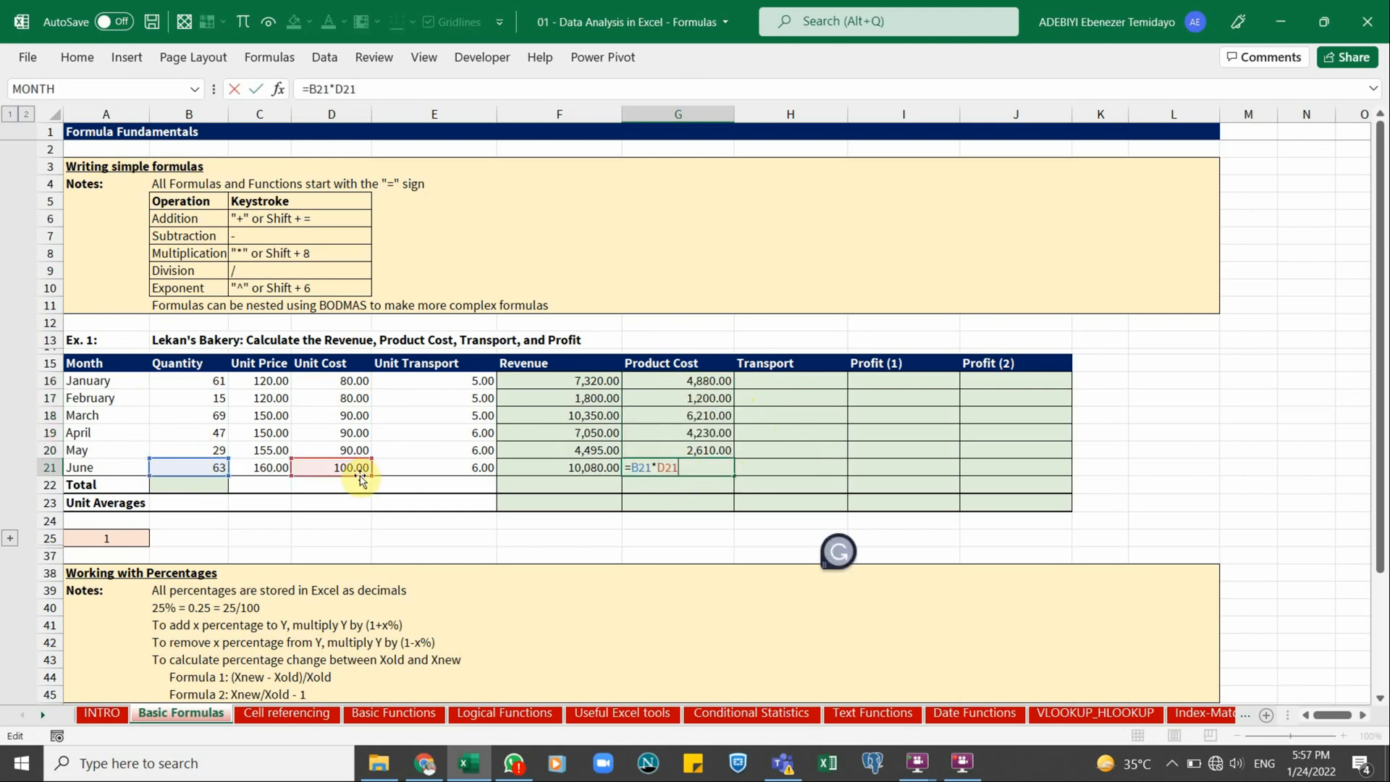
key("Return")
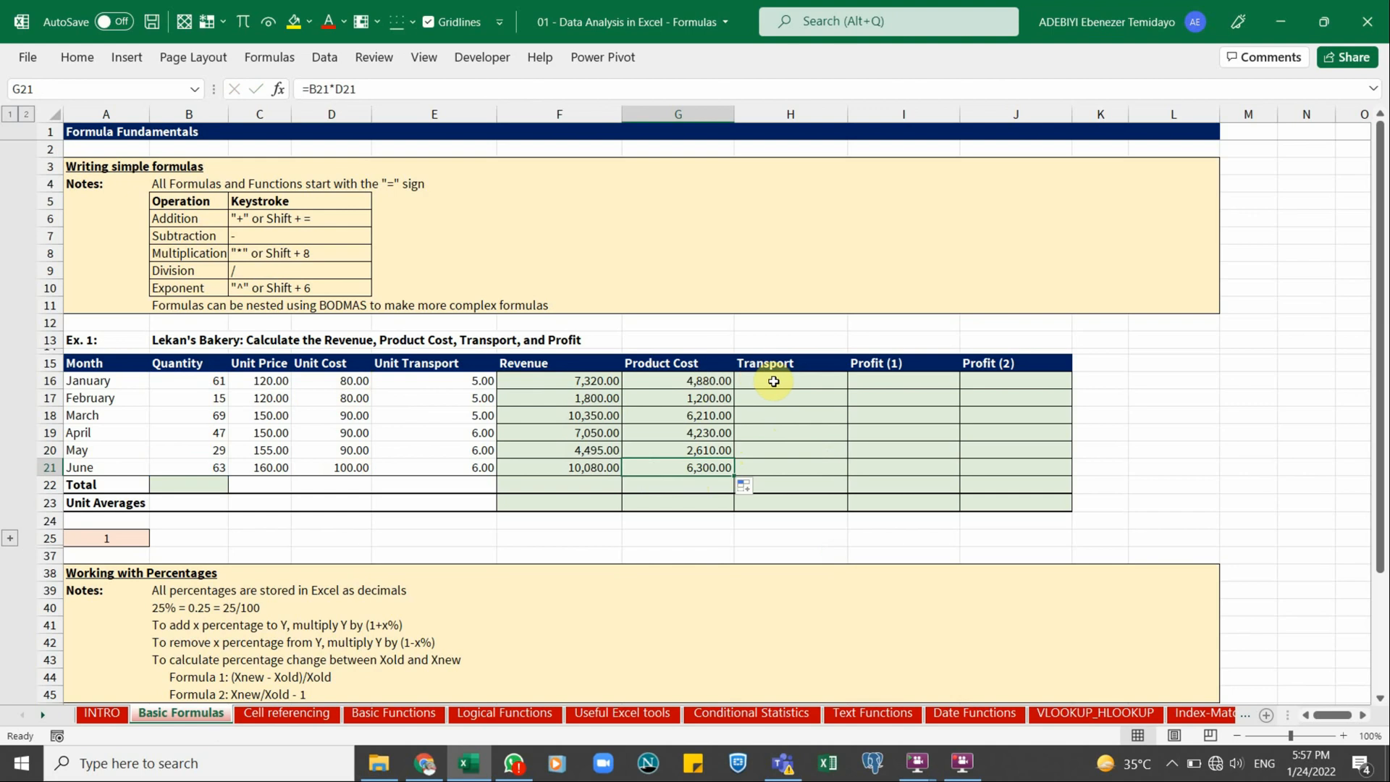
Select the Transport cells H16:H21 and cycle the active cell through the range back to H16
left_click_drag(773, 380, 773, 470)
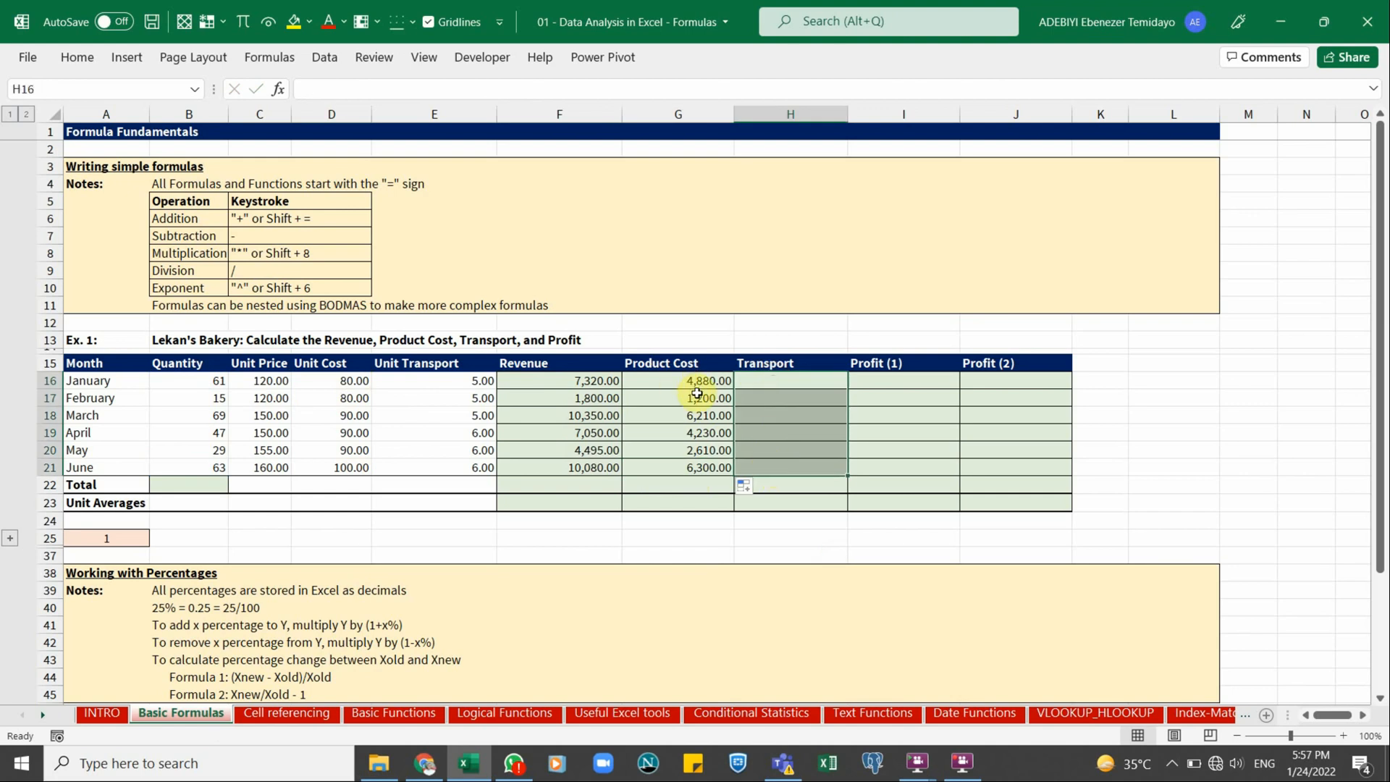
left_click(787, 383)
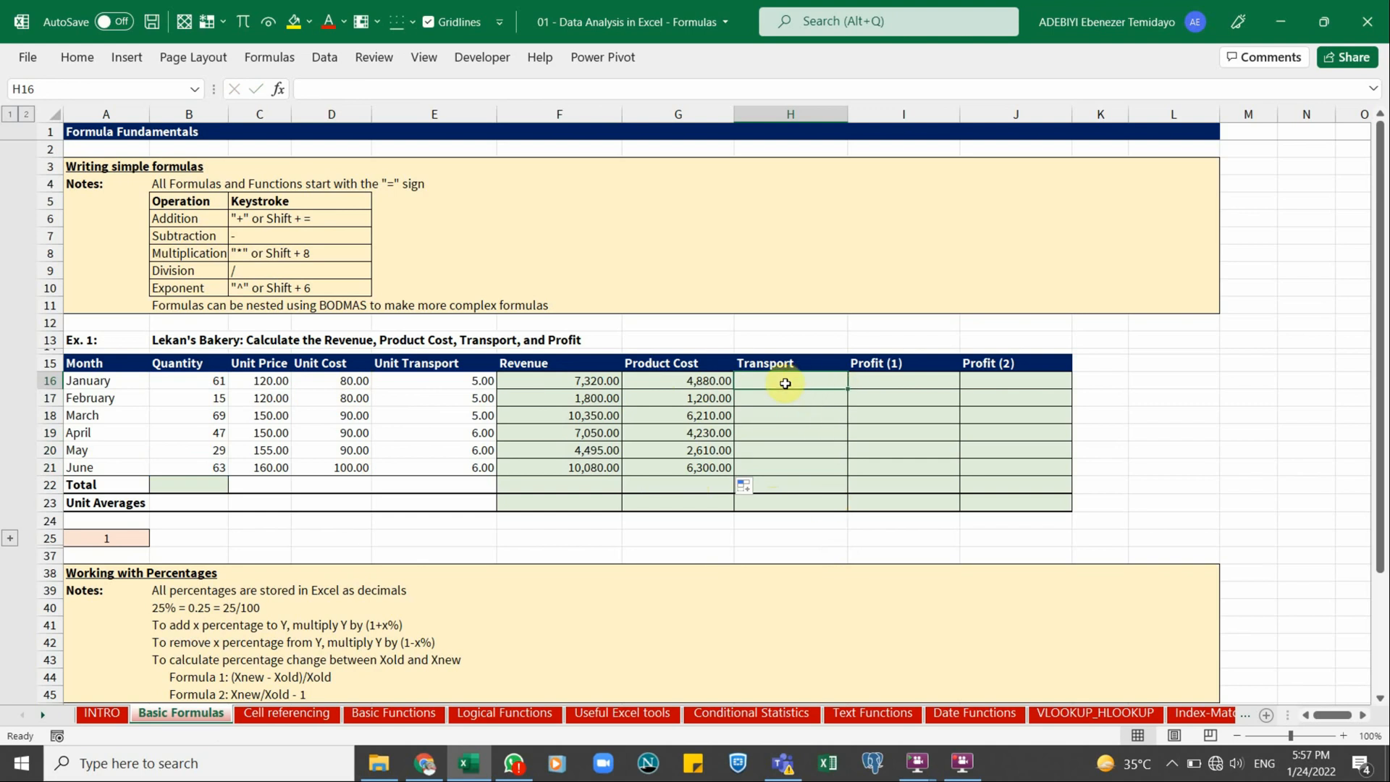
left_click_drag(786, 384, 777, 461)
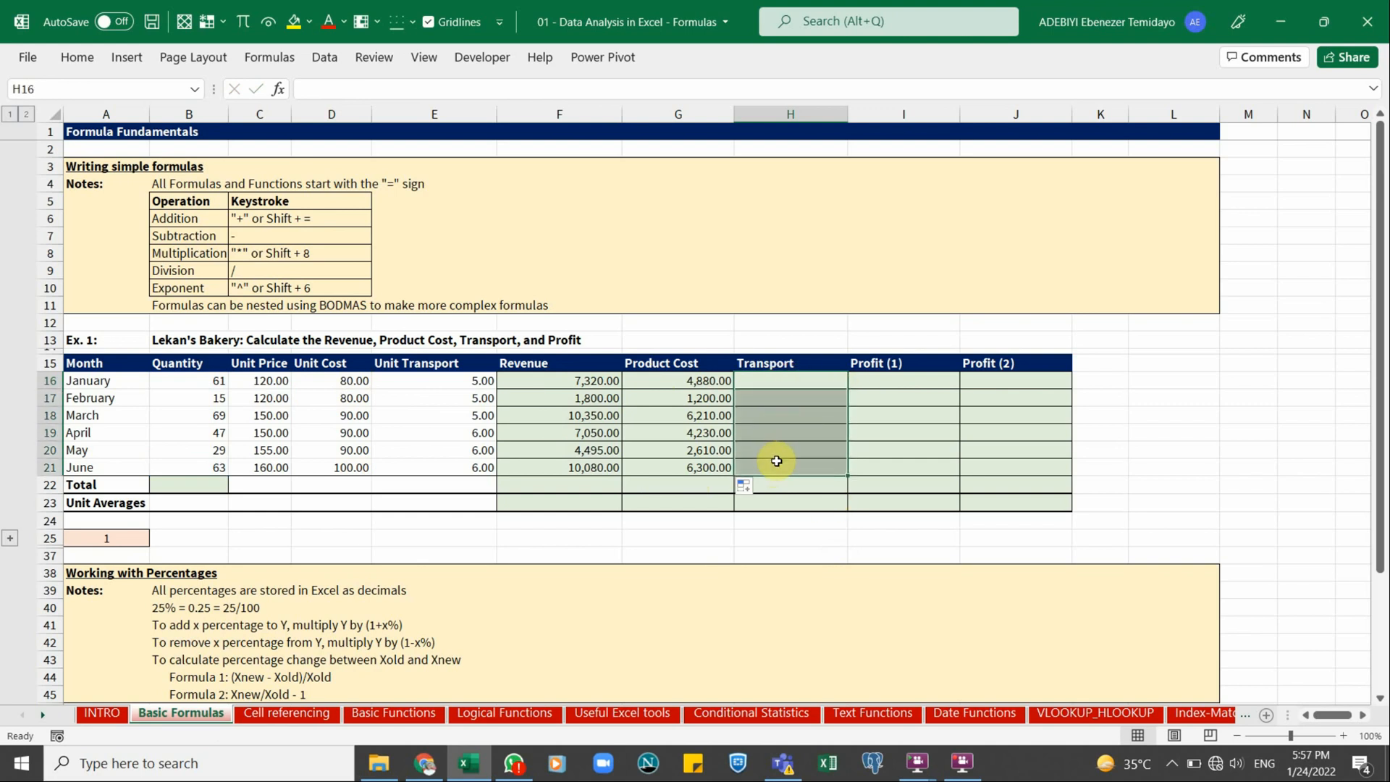
left_click_drag(757, 387, 758, 459)
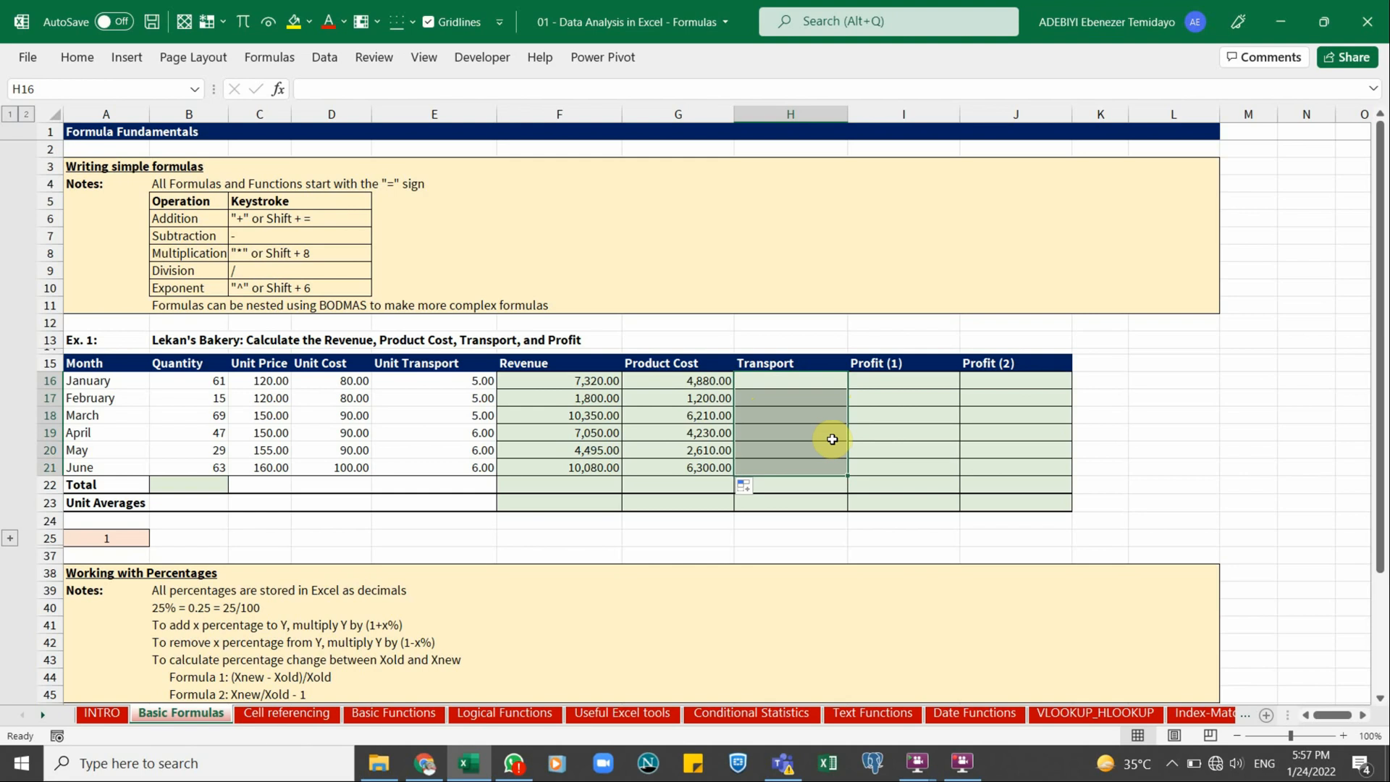
key("Return")
key("Return")
key("Return")
key("Return")
key("Return")
key("Return")
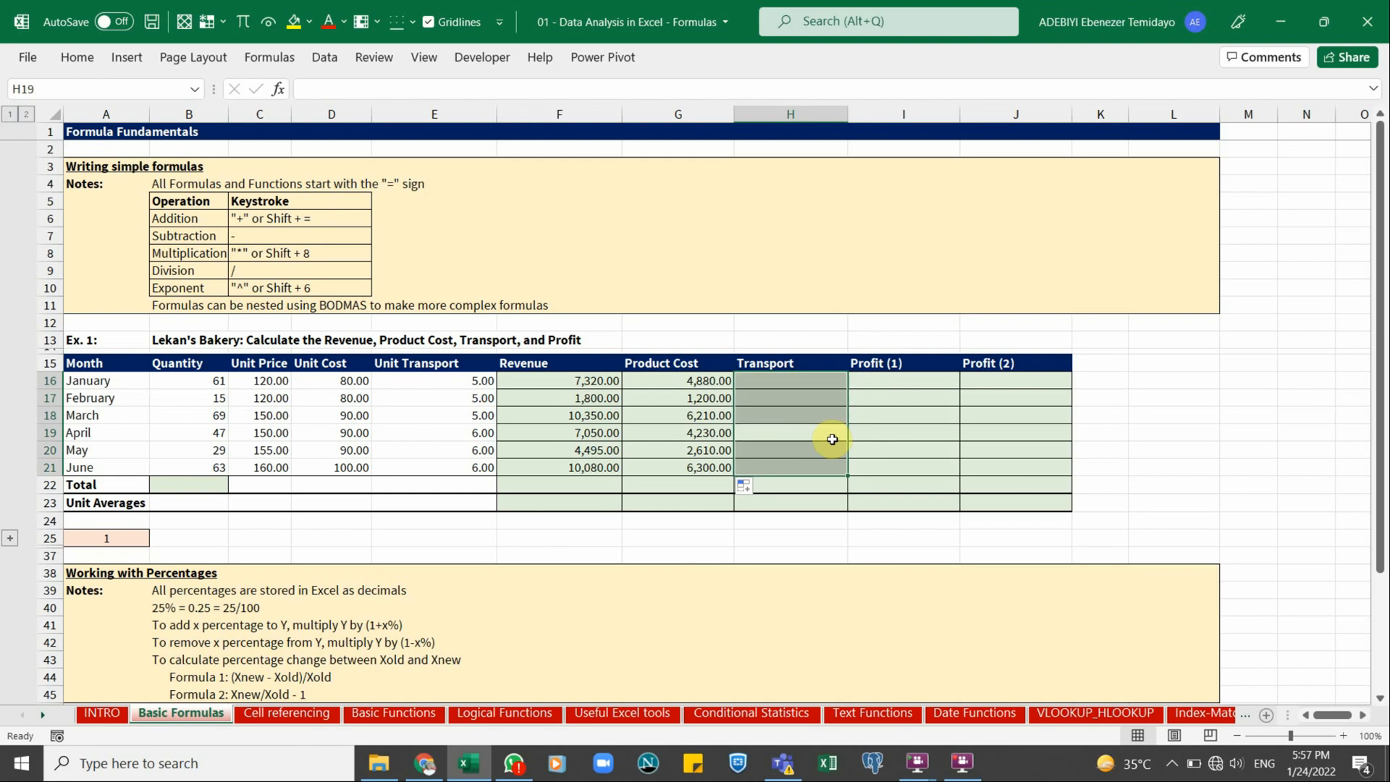
key("Return")
key("Return")
key("Return")
key("Return")
key("Return")
key("Return")
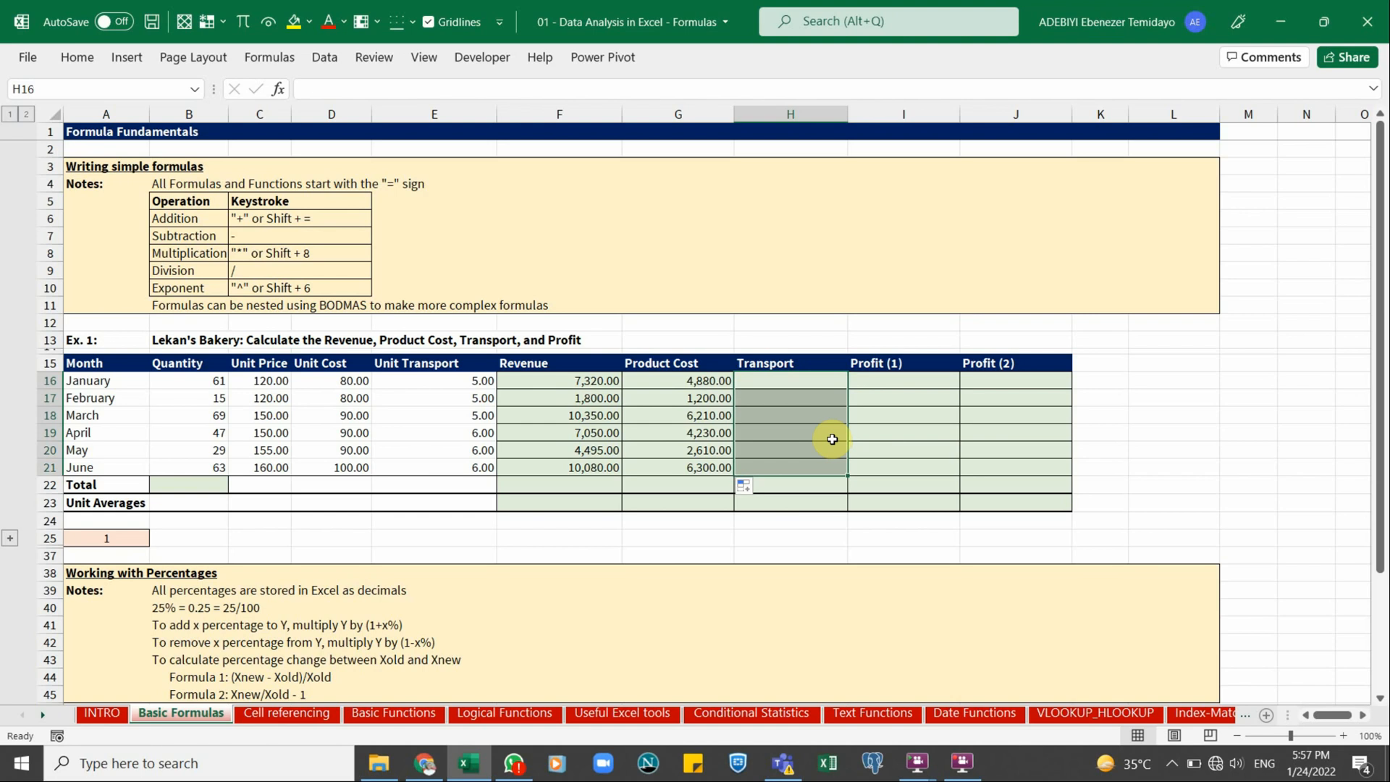
Enter a sample name into all of H16:H21 at once and clear those cells again
type("Dayo")
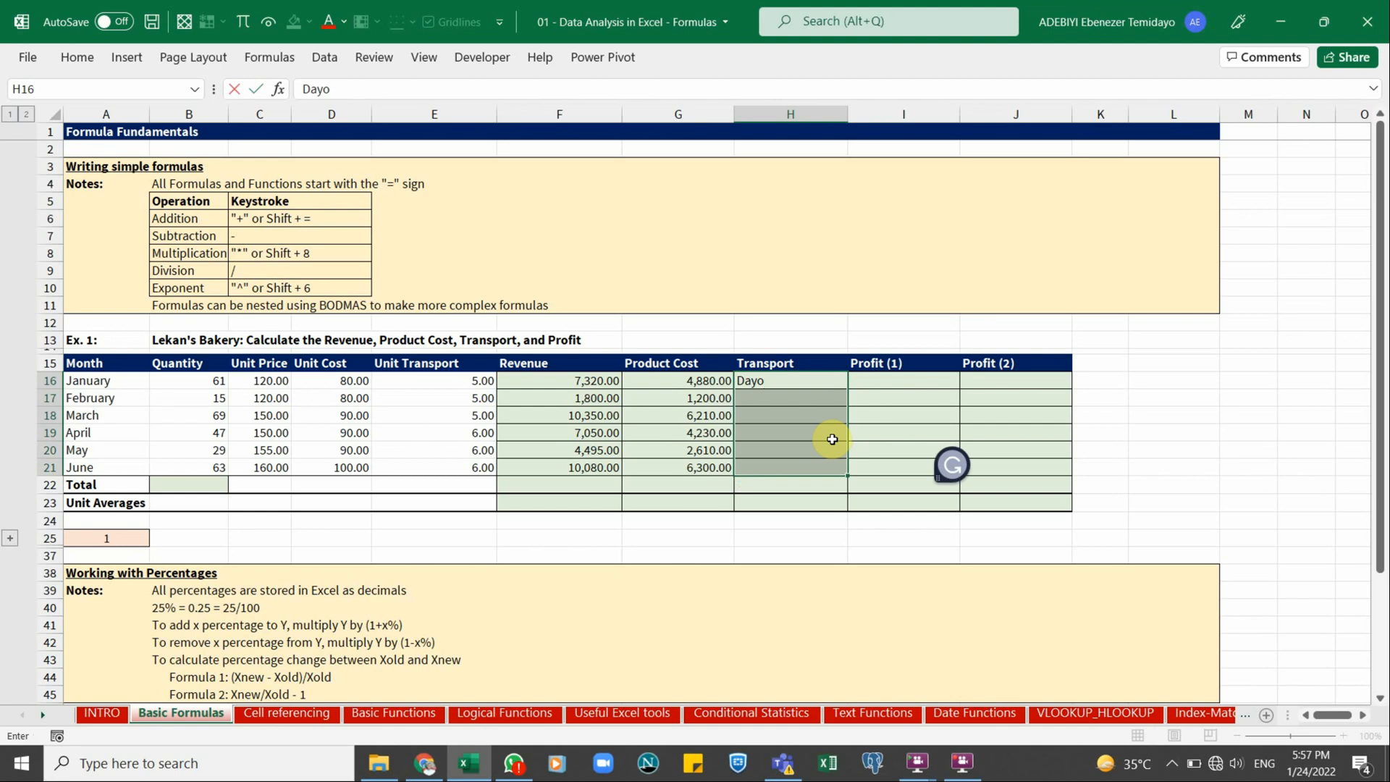
key("ctrl+Return")
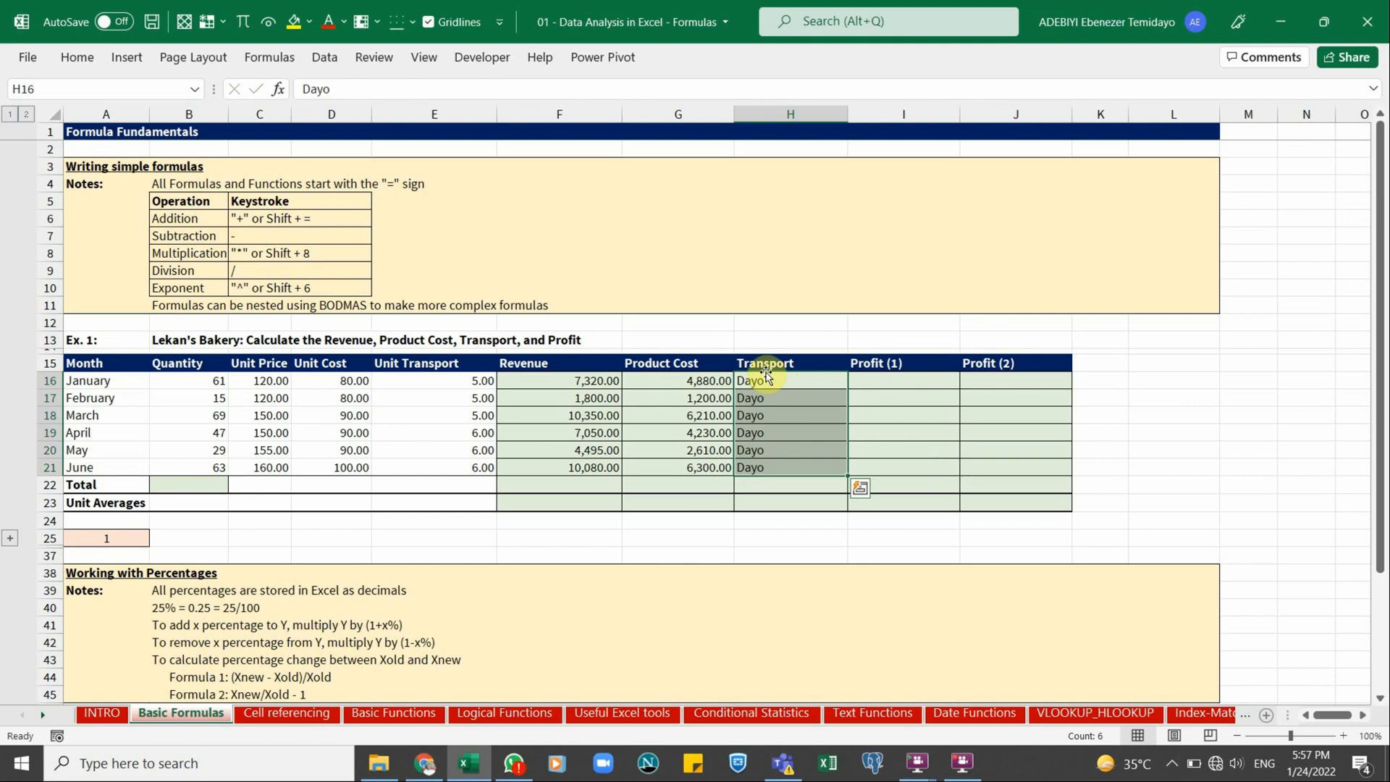
key("Delete")
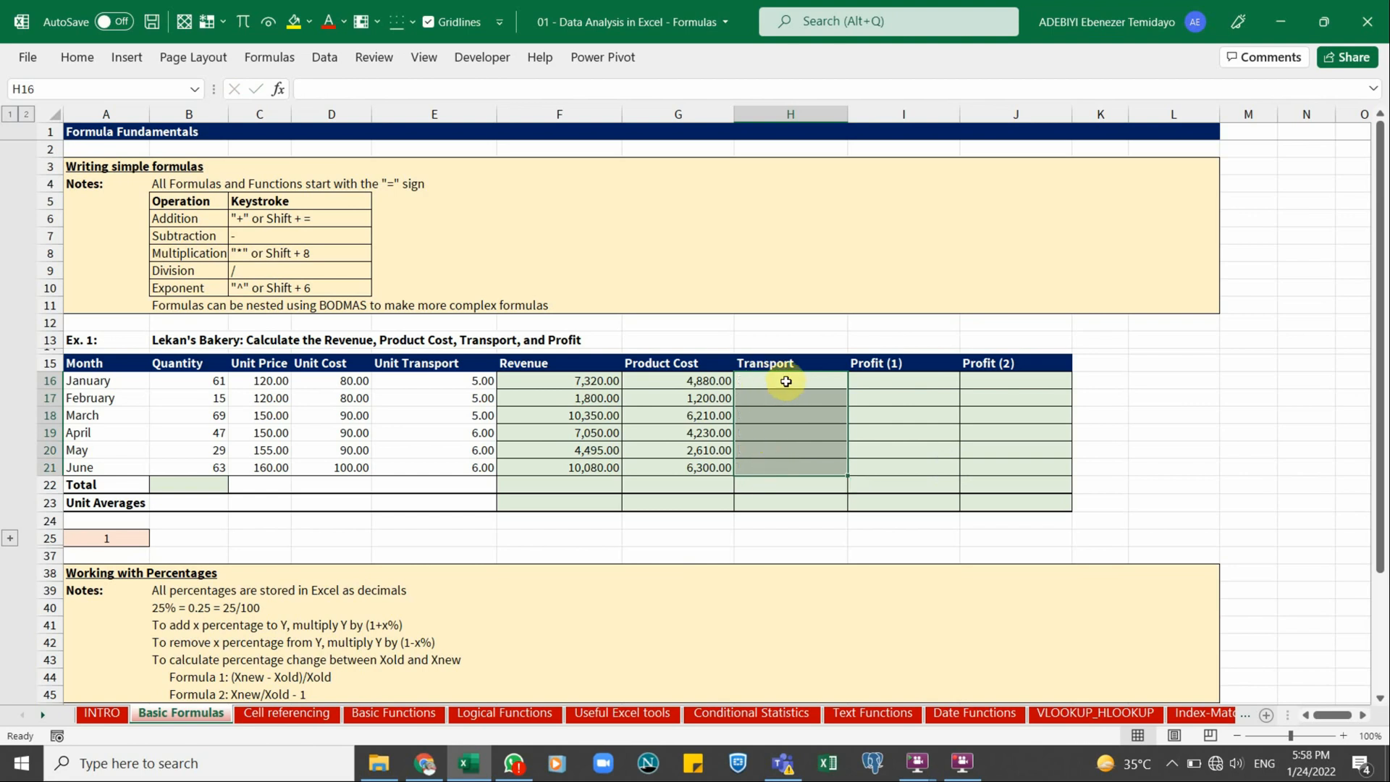
Calculate transport for all months at once in H16:H21 with =B16*E16, and check the cell references in June's formula
type("=")
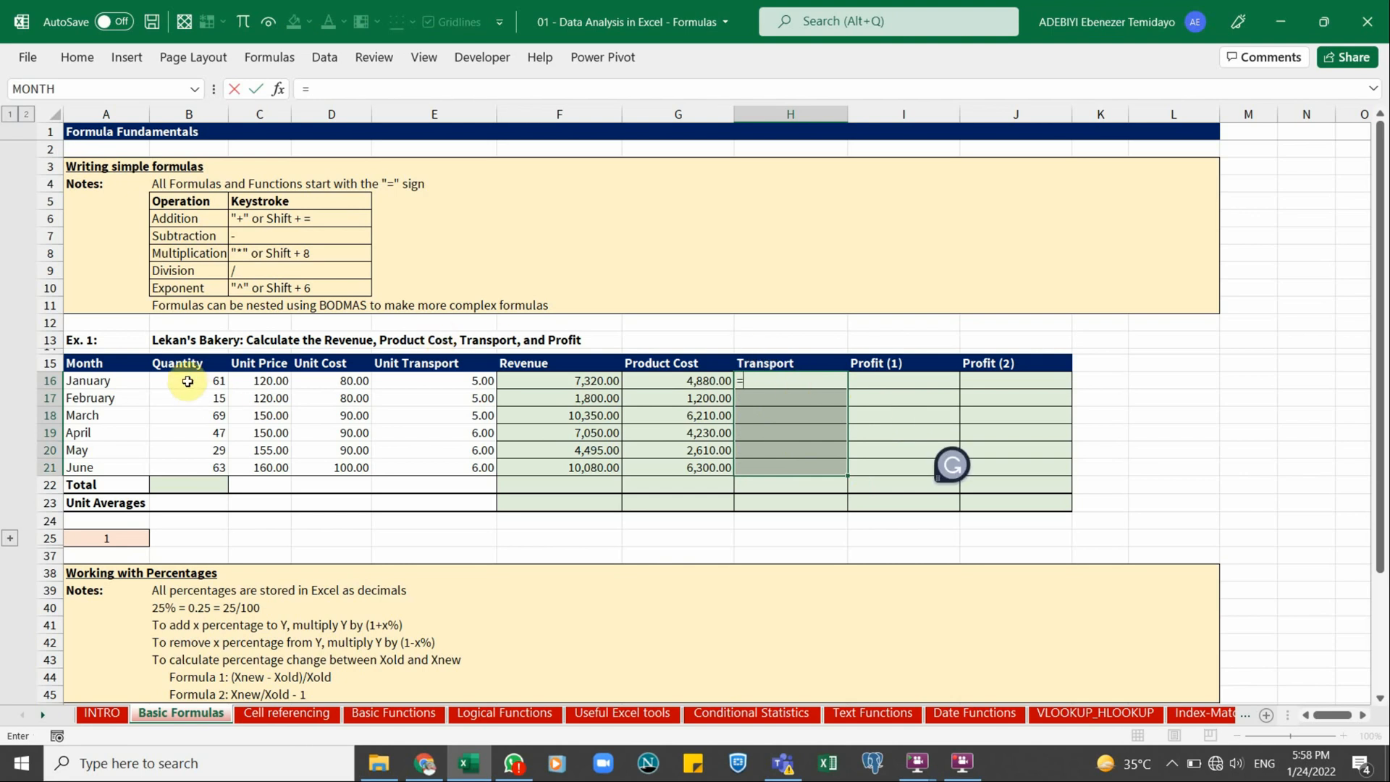
left_click(188, 380)
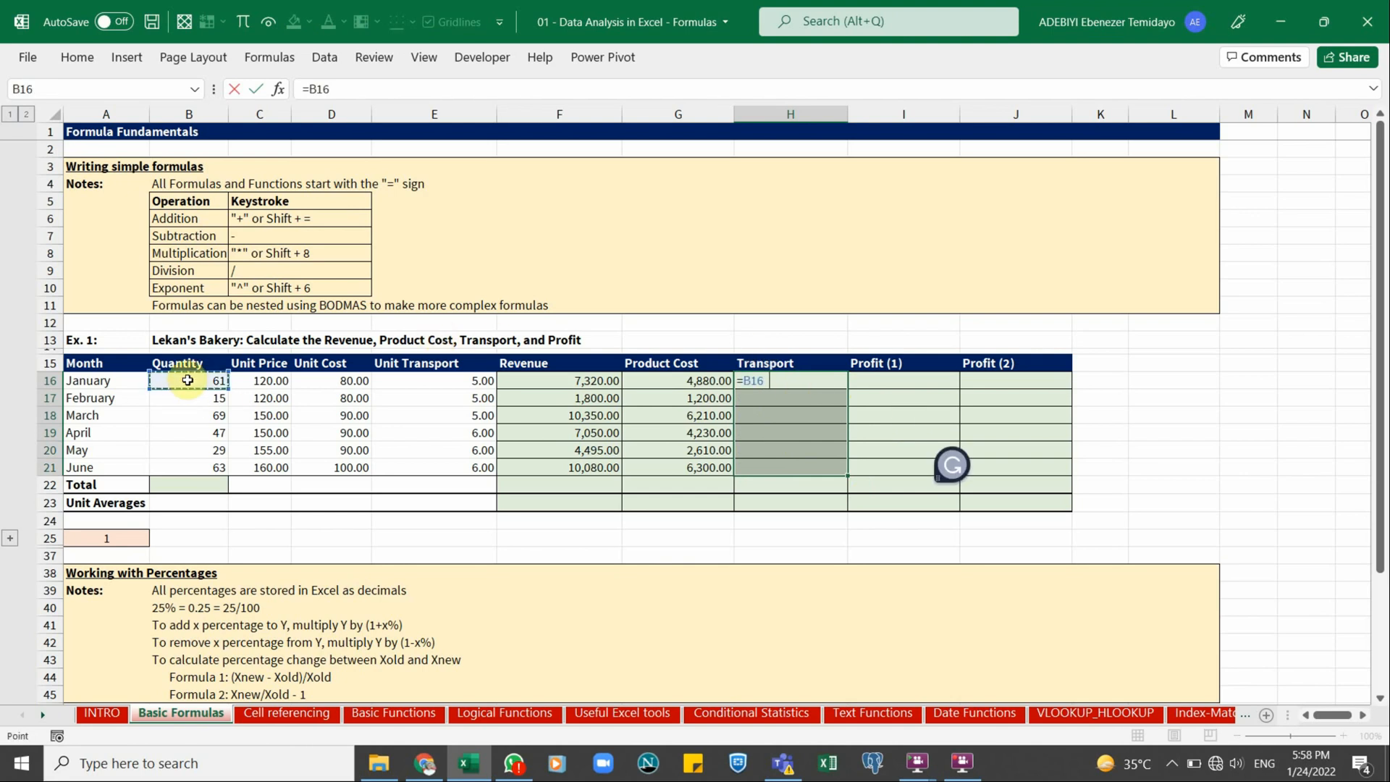
type("*")
left_click(427, 381)
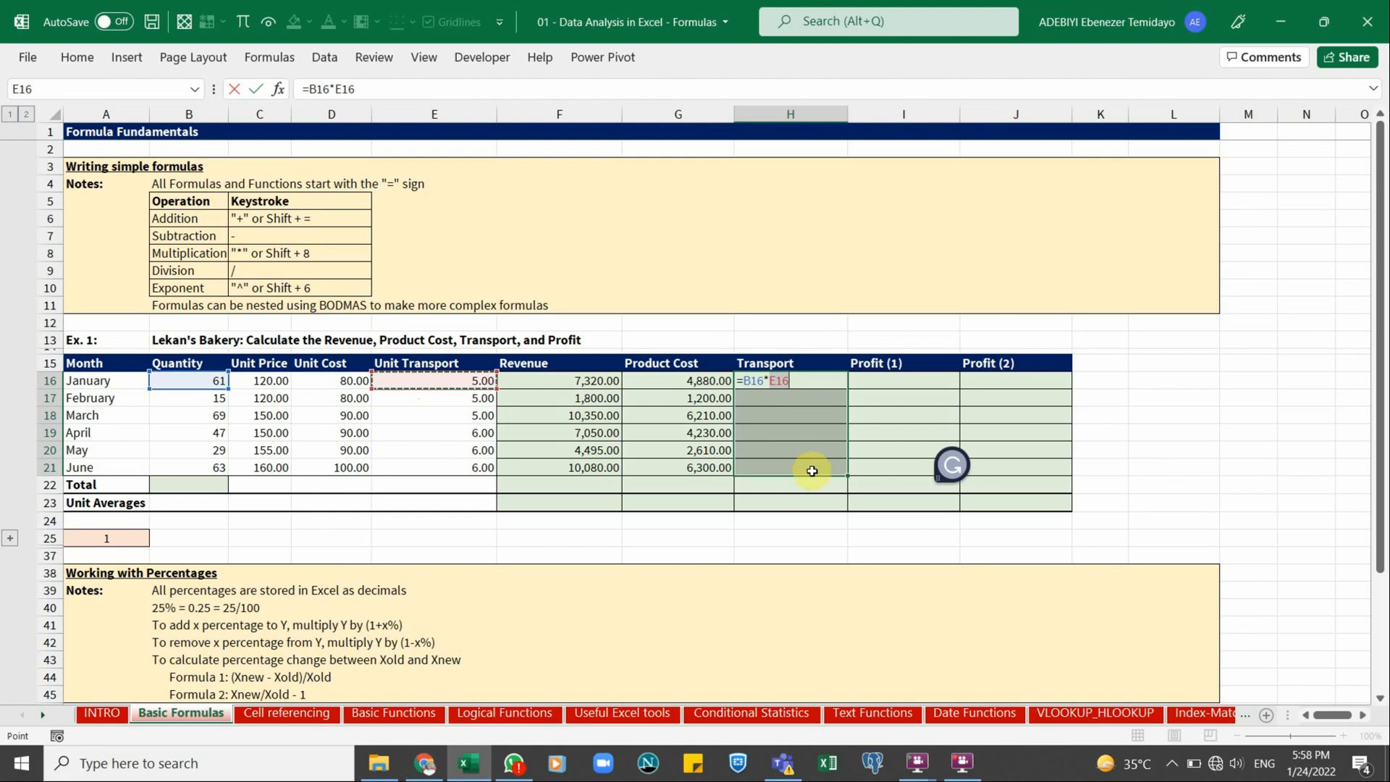
key("ctrl+Return")
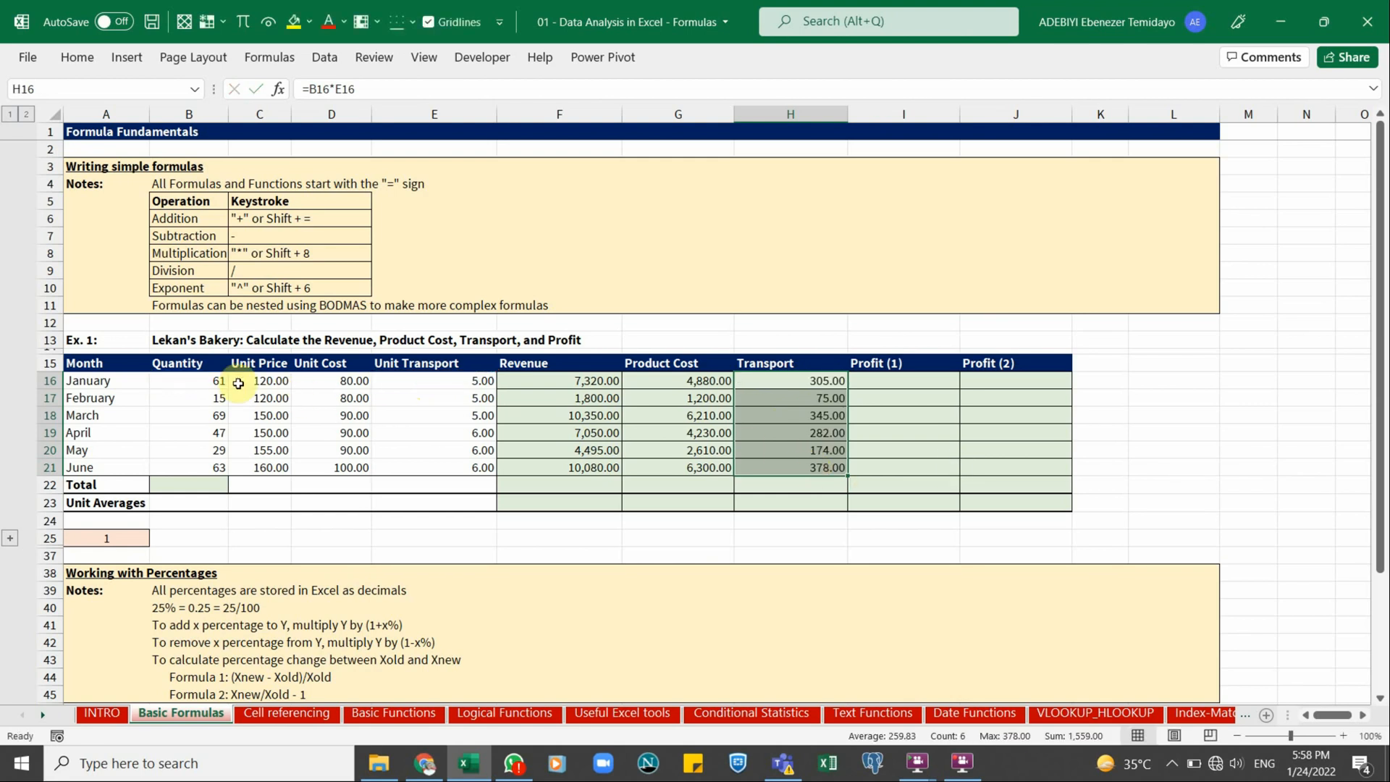
double_click(804, 469)
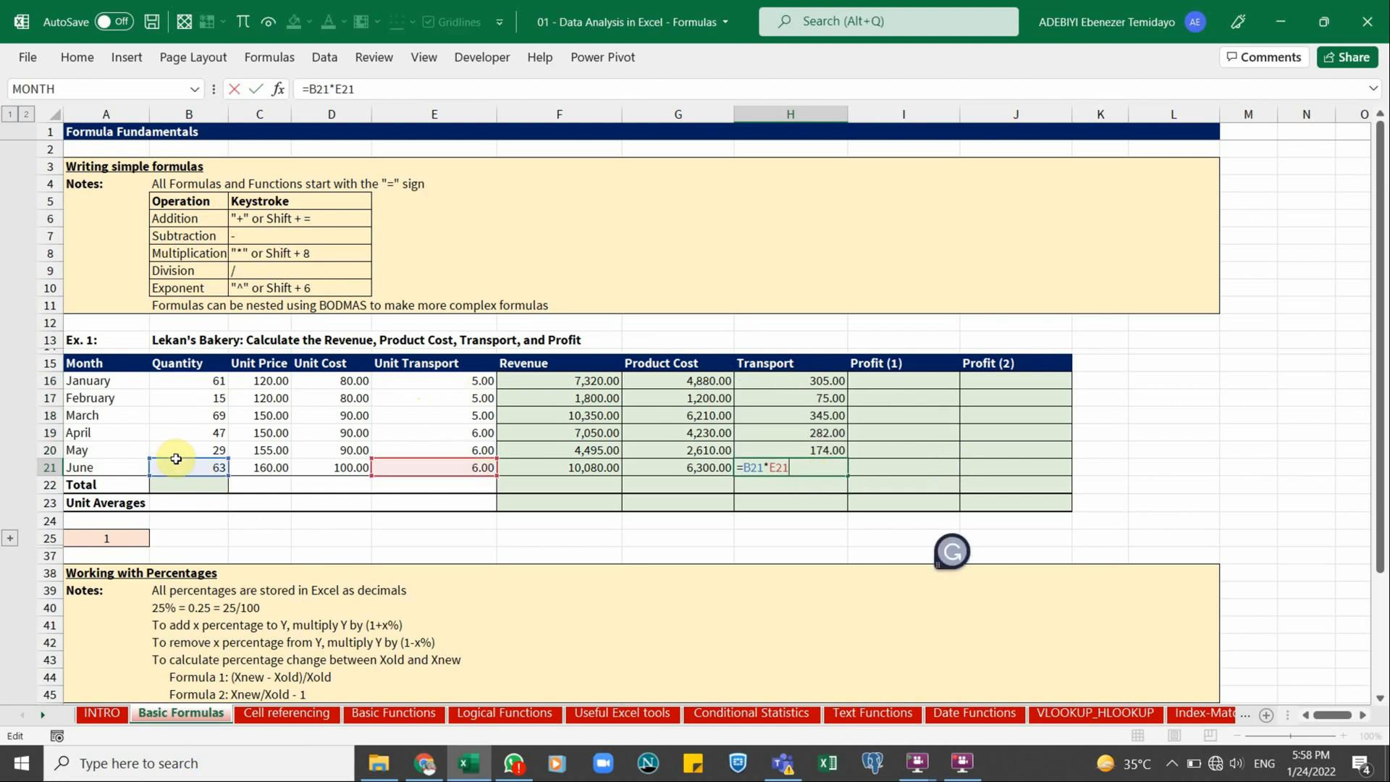
key("Escape")
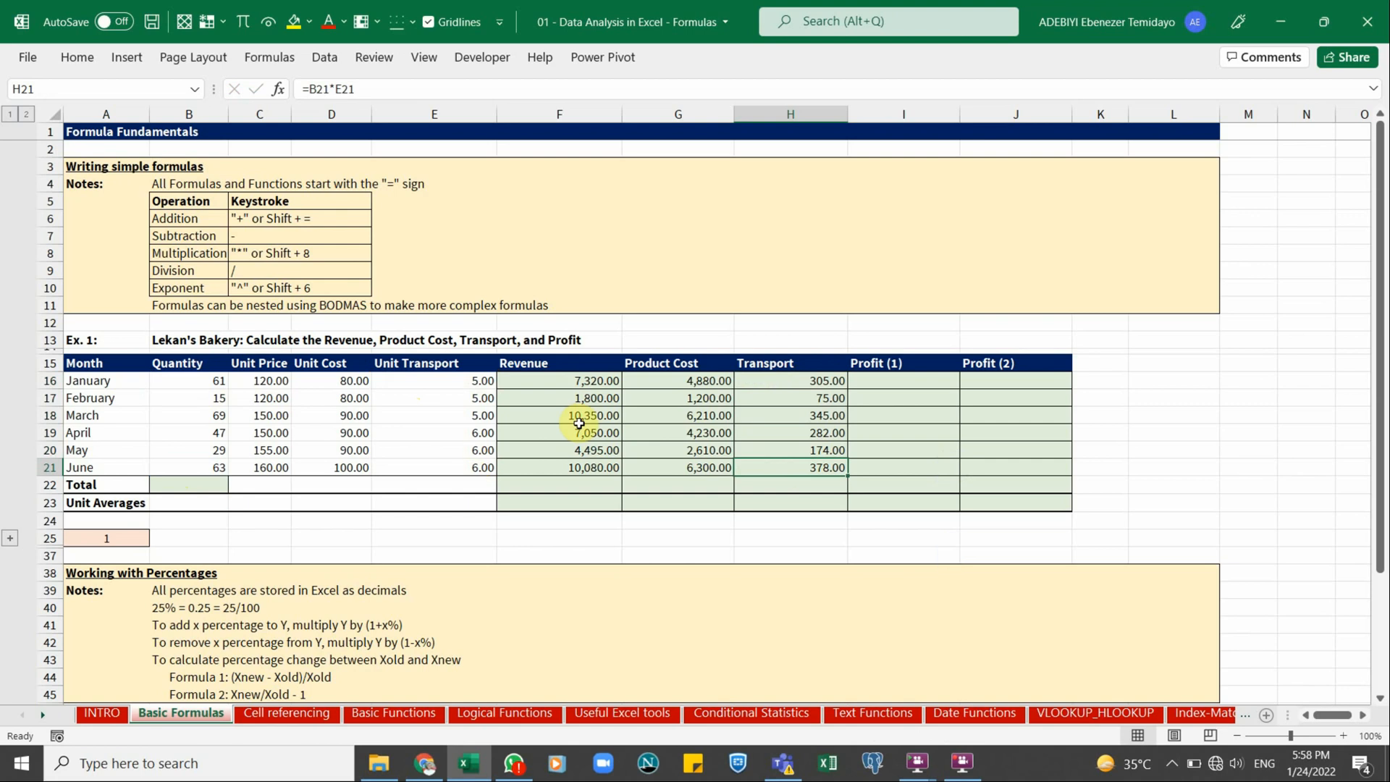
Review the Revenue, Product Cost and Transport columns for January to June as the components of Profit (1)
left_click(887, 378)
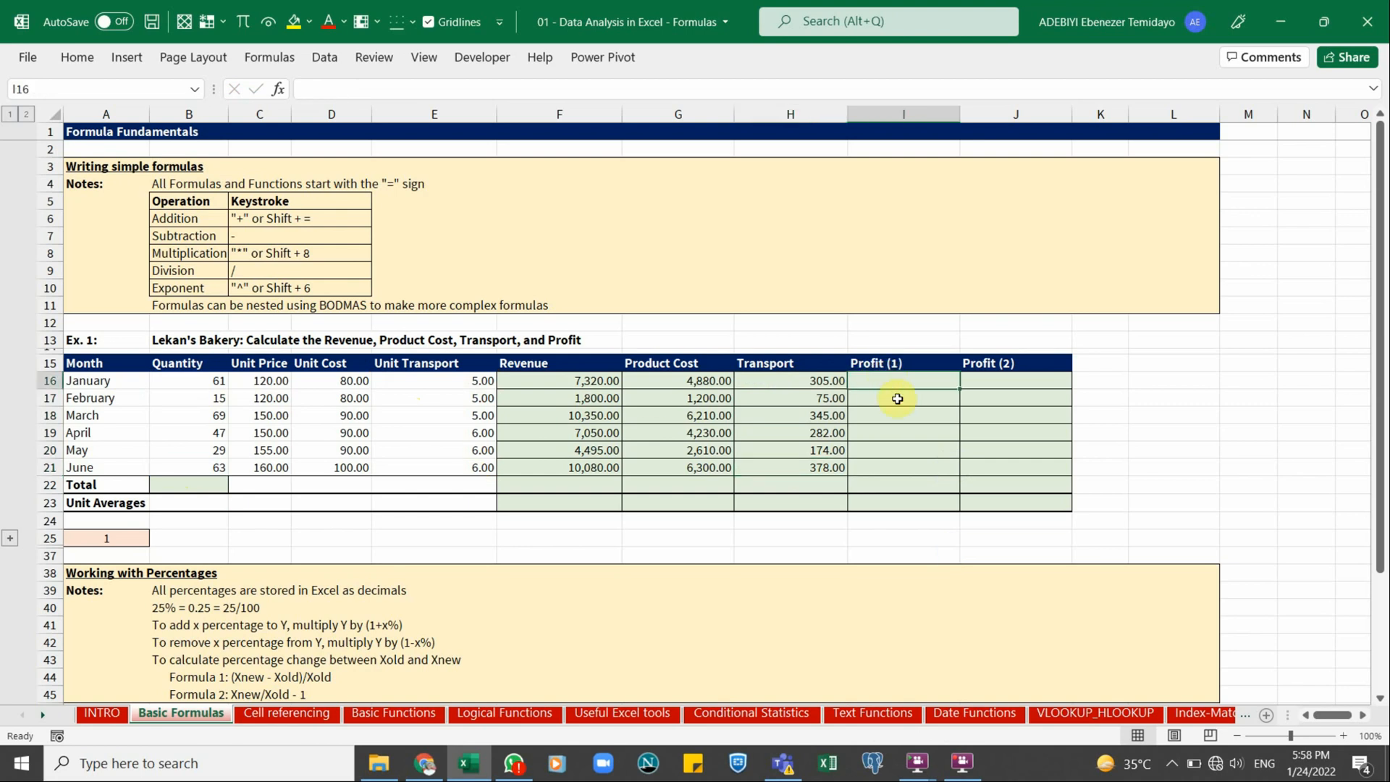
left_click(897, 399)
left_click(893, 413)
left_click(889, 378)
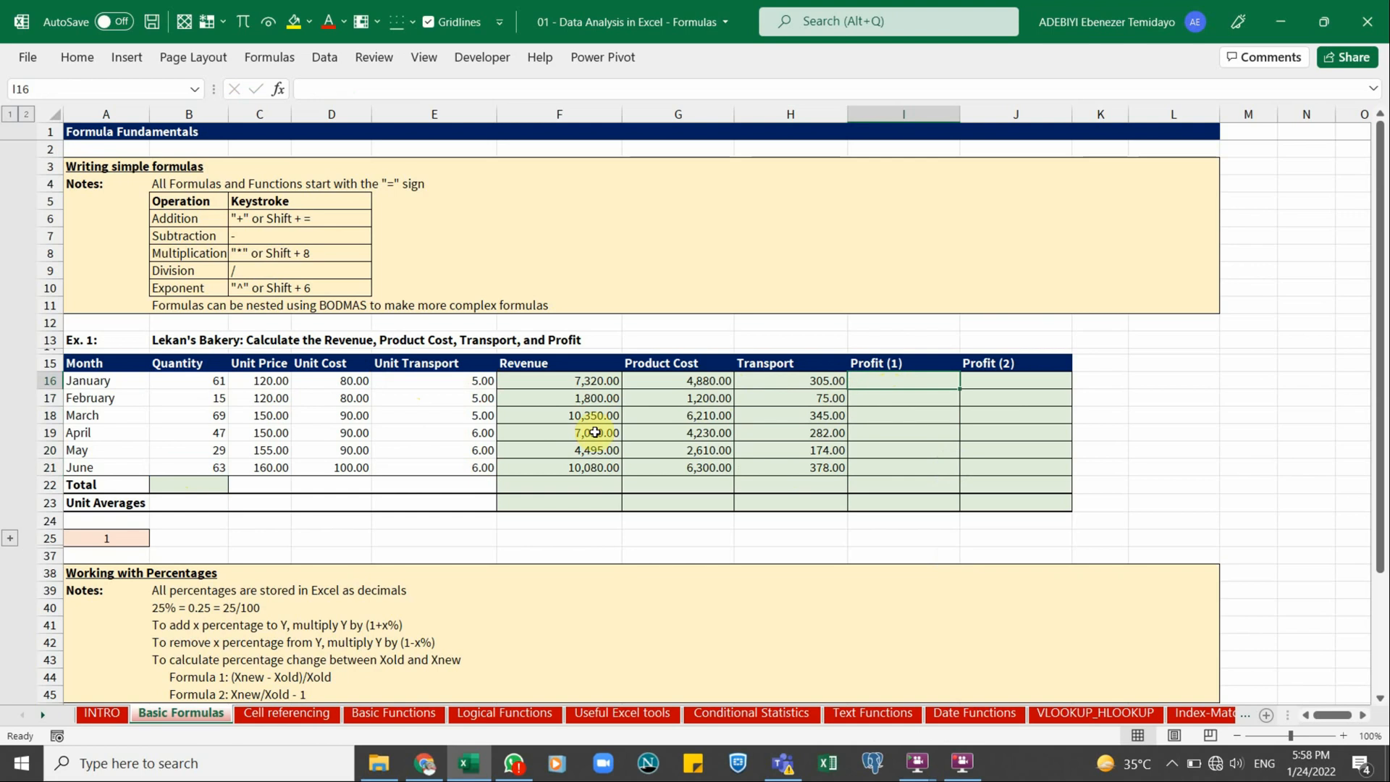
left_click_drag(565, 381, 569, 465)
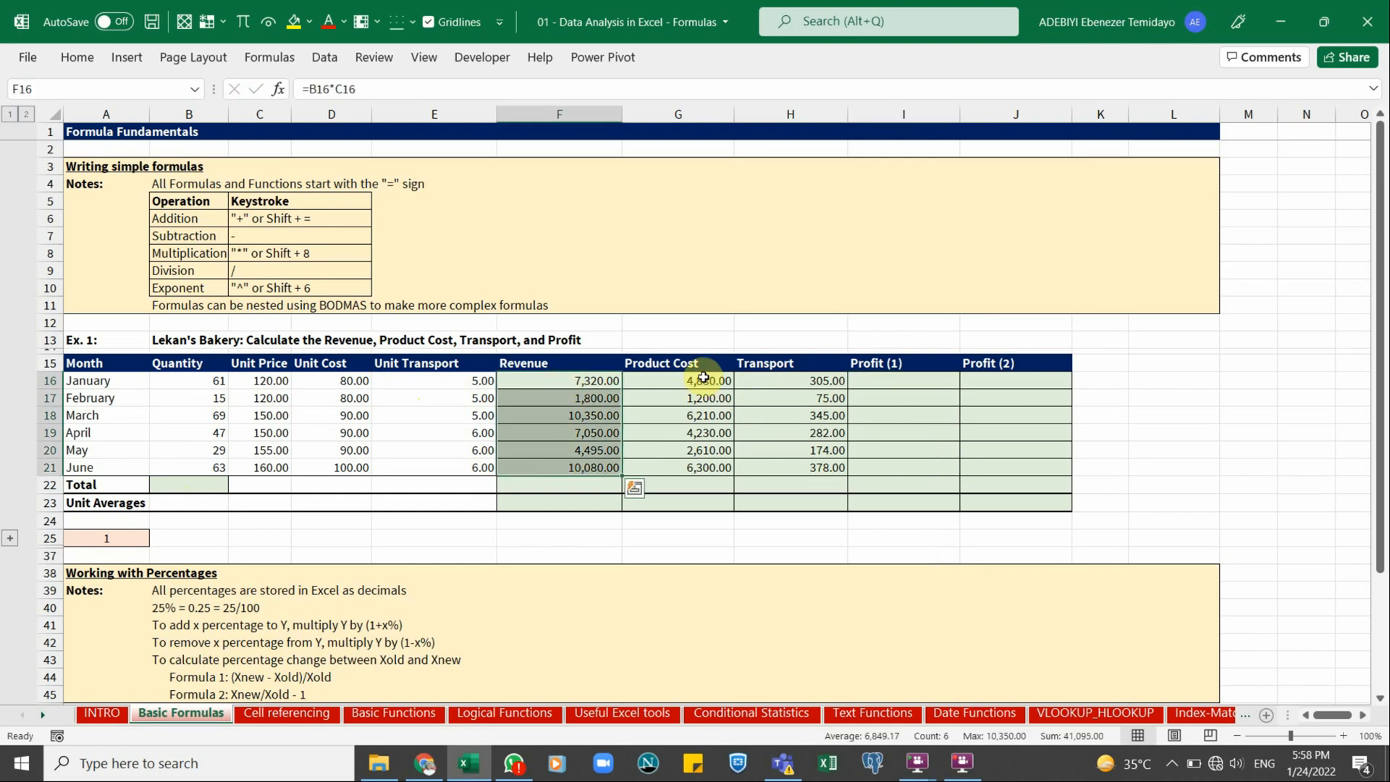
left_click_drag(705, 380, 724, 467)
left_click_drag(787, 381, 788, 452)
Calculate January's Profit (1) in I16 as revenue minus product cost and transport with the formula =F16-G16-H16
left_click(899, 380)
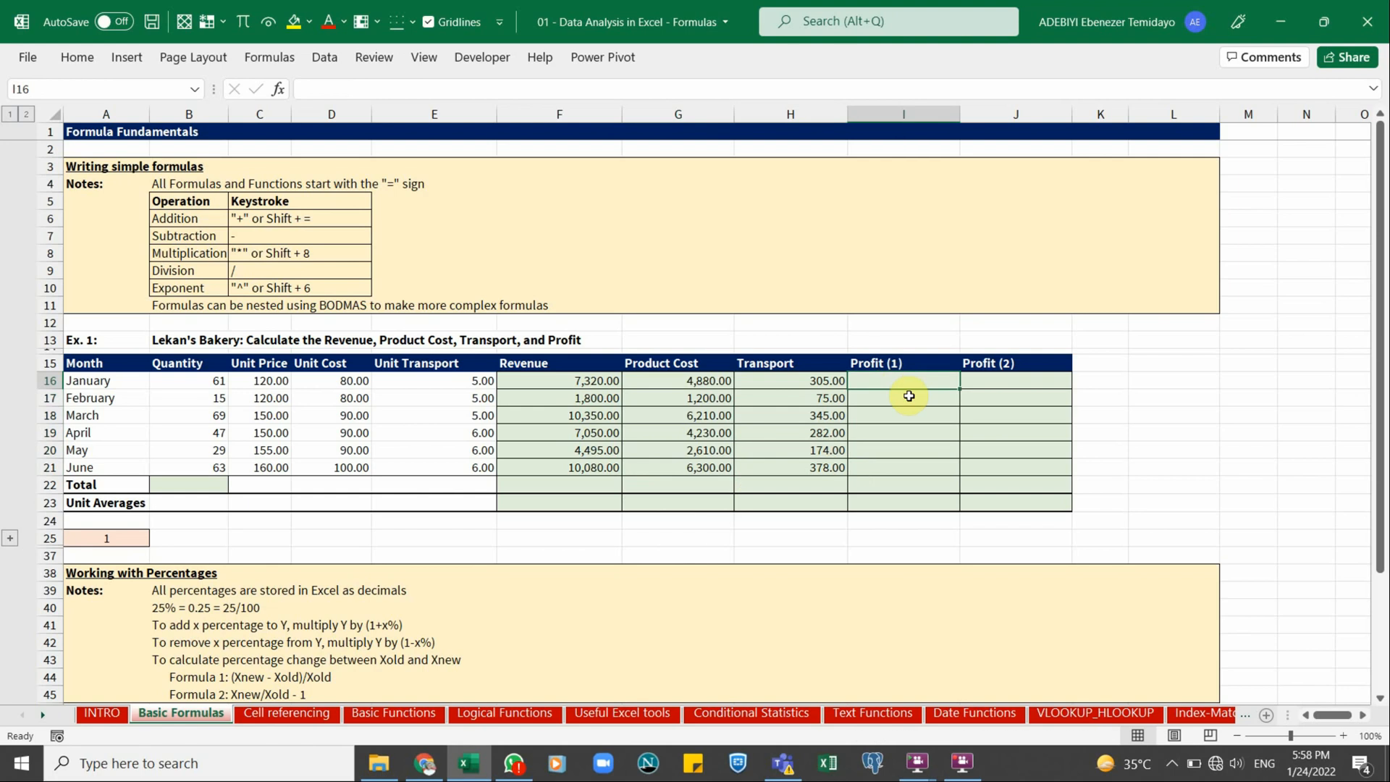
type("=")
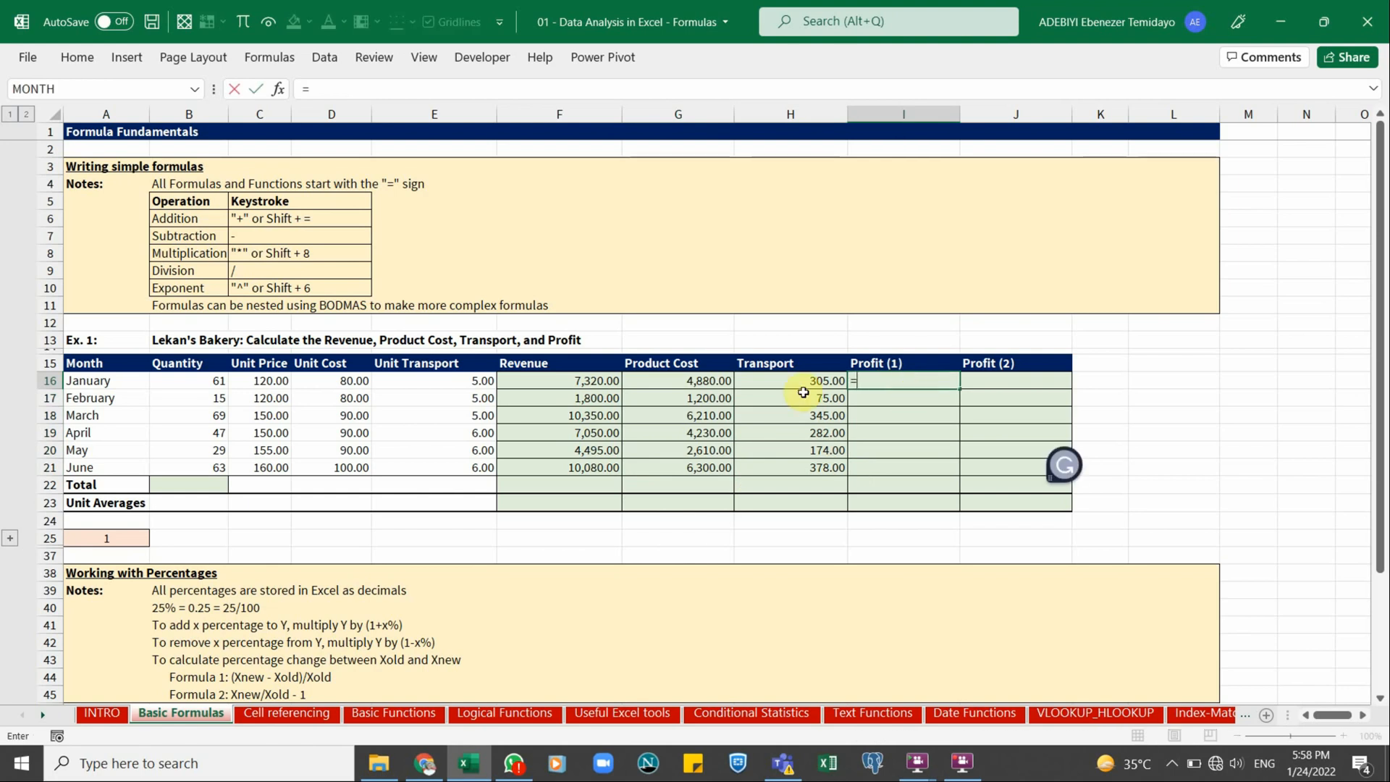
left_click(582, 378)
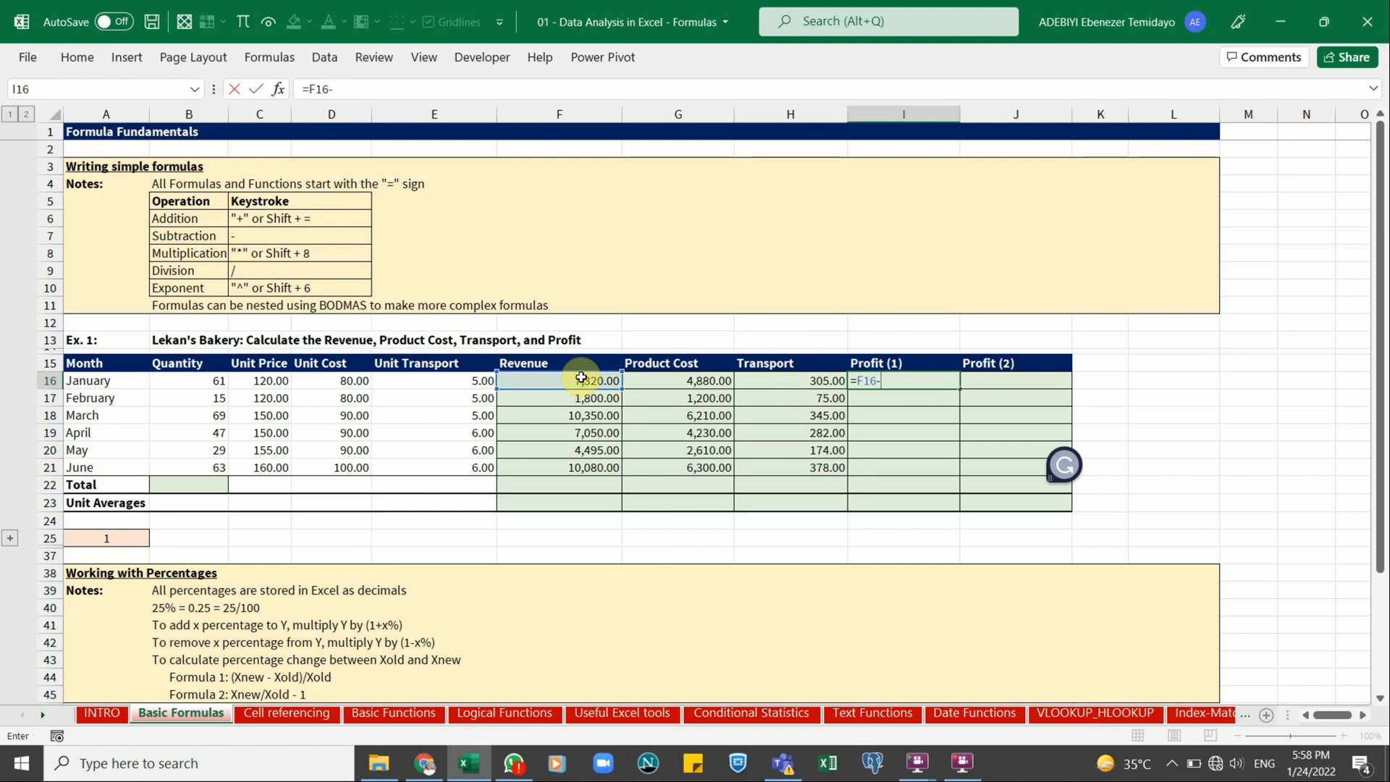
left_click(688, 383)
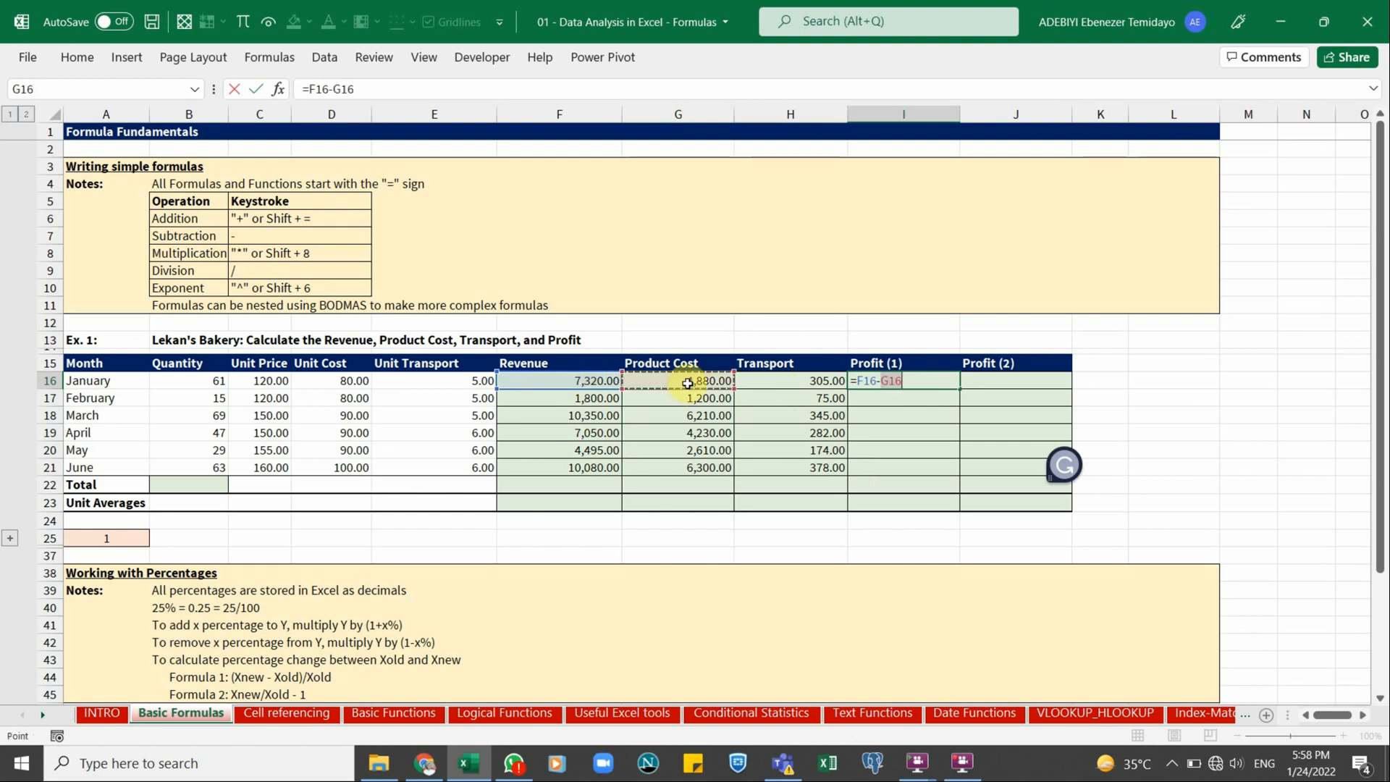
type("-")
left_click(759, 377)
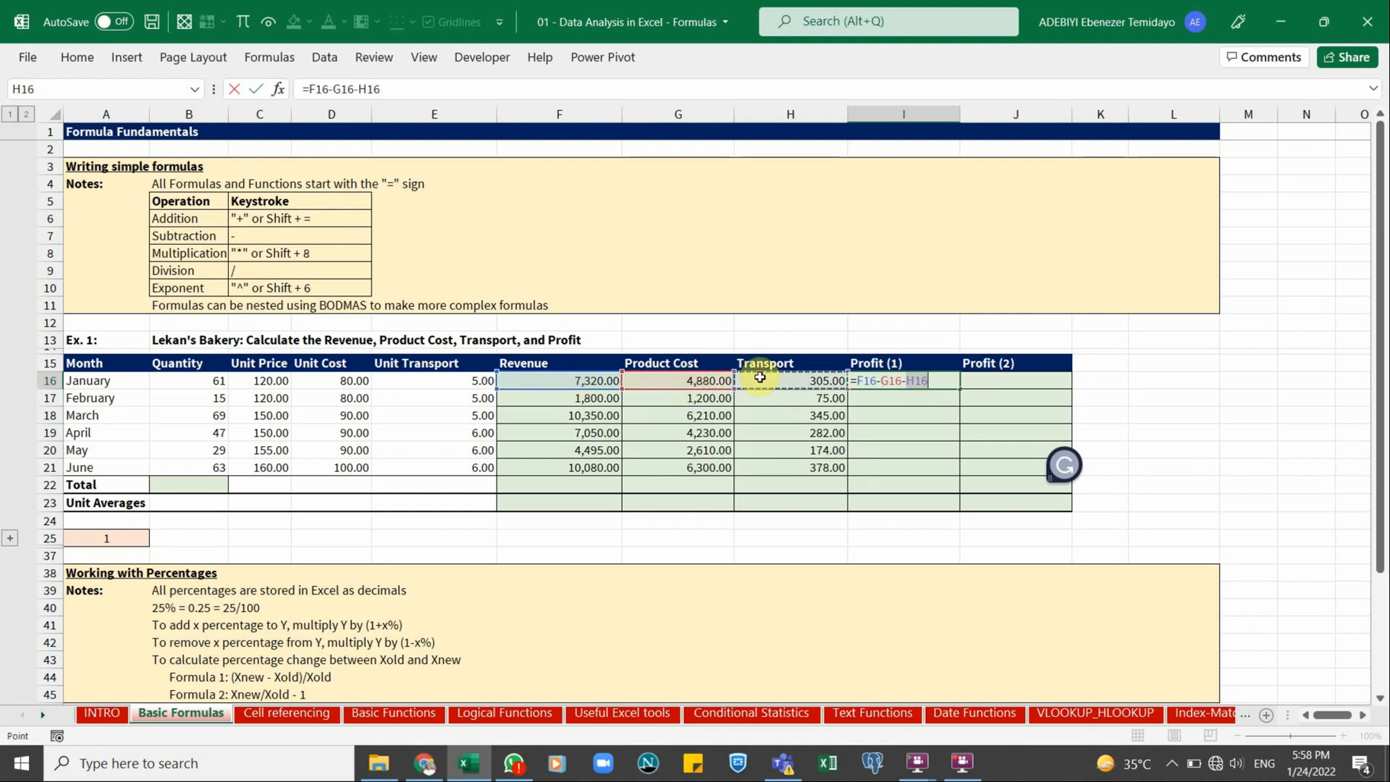
key("ctrl+Return")
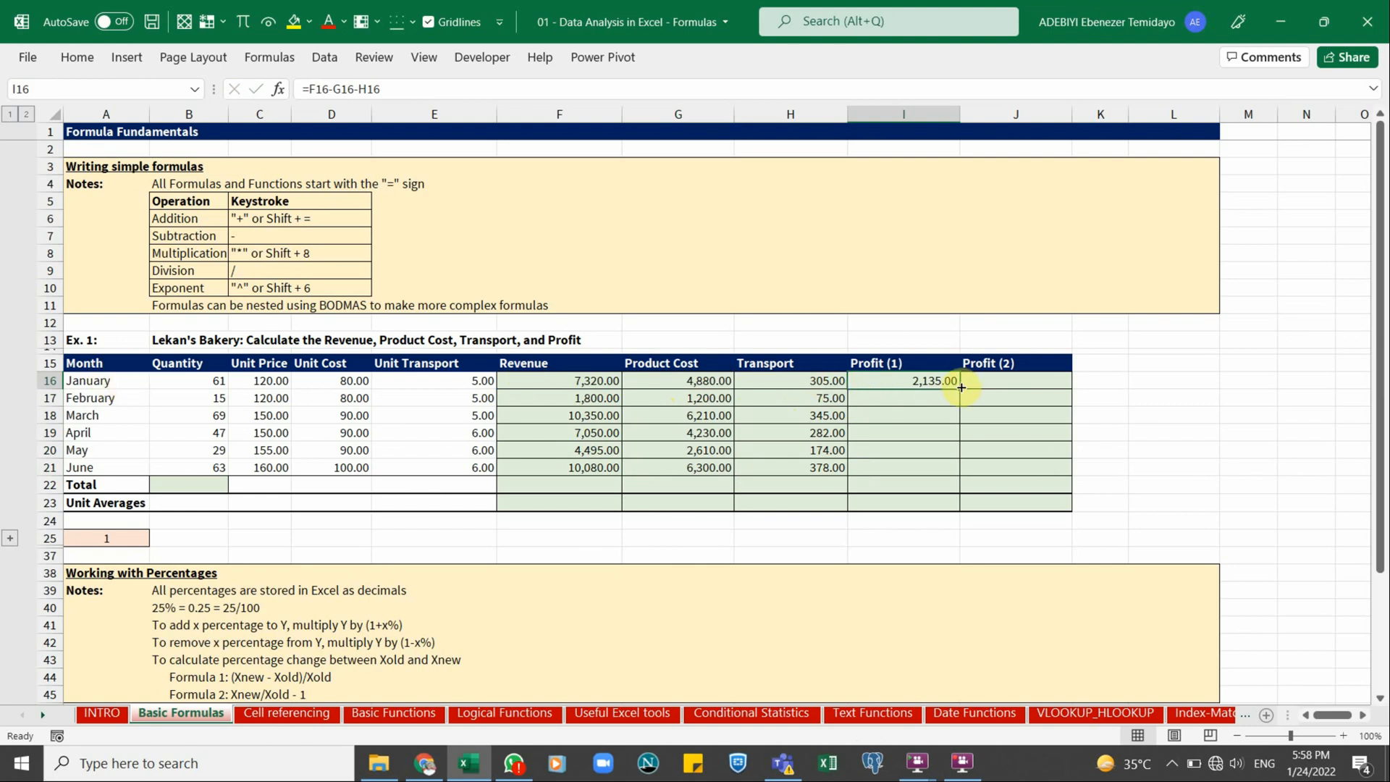
Fill the Profit (1) formula down to I21 and check the cell references in June's formula
left_click_drag(959, 389, 956, 474)
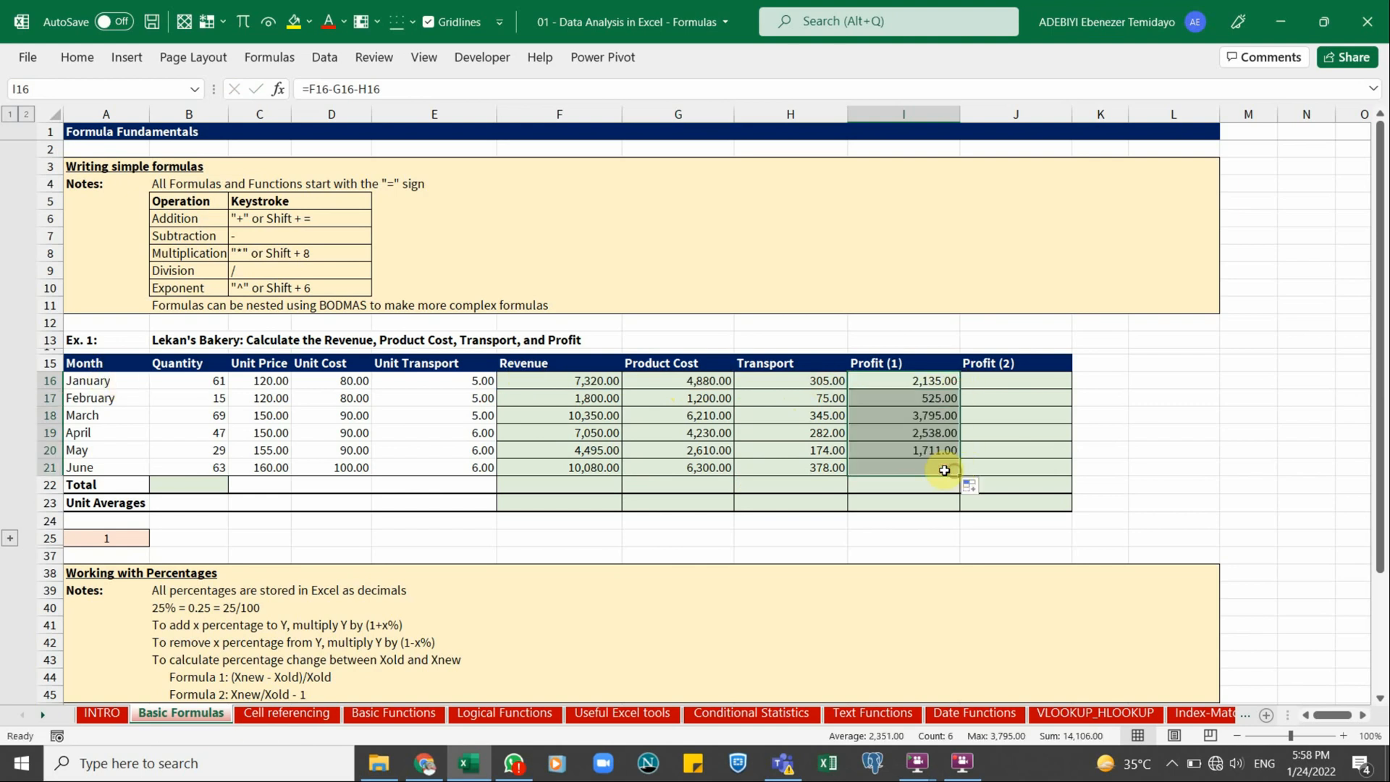
double_click(931, 469)
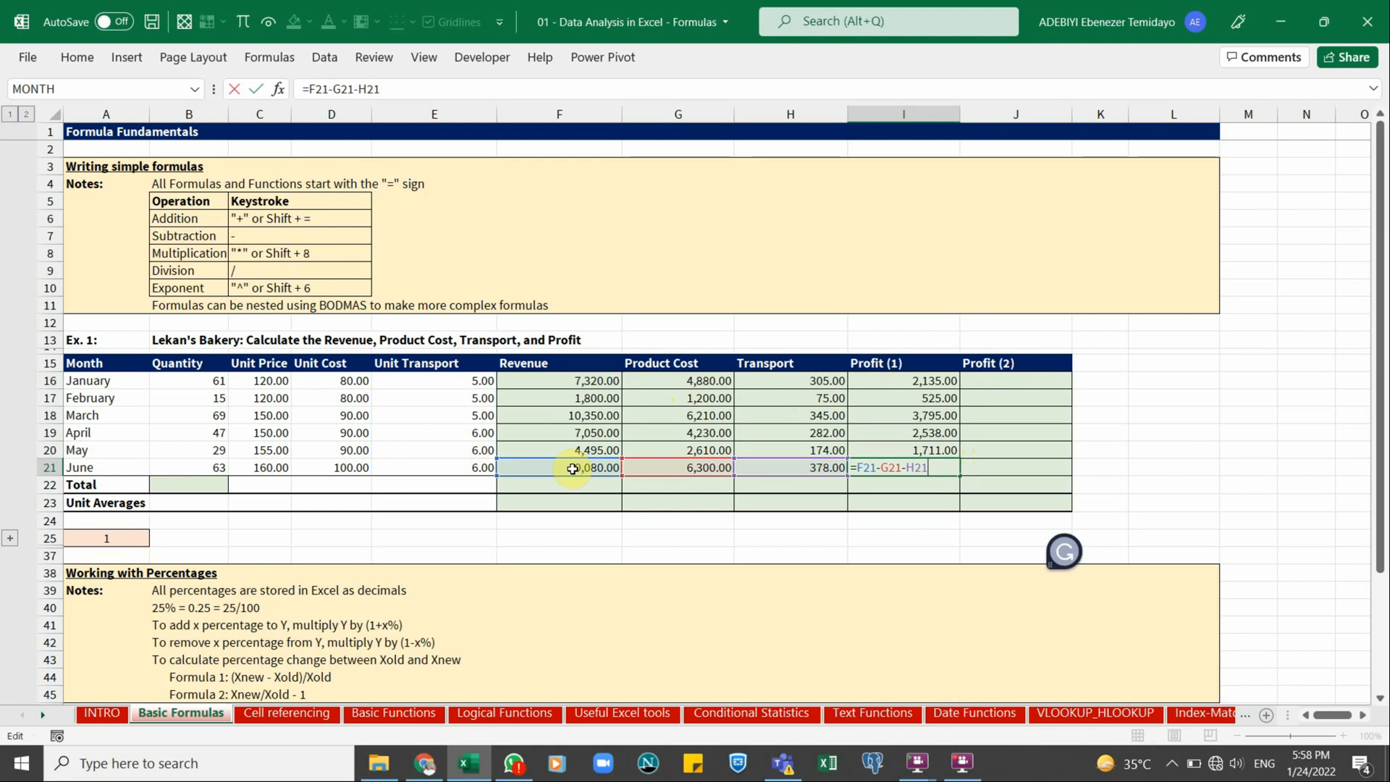
key("Escape")
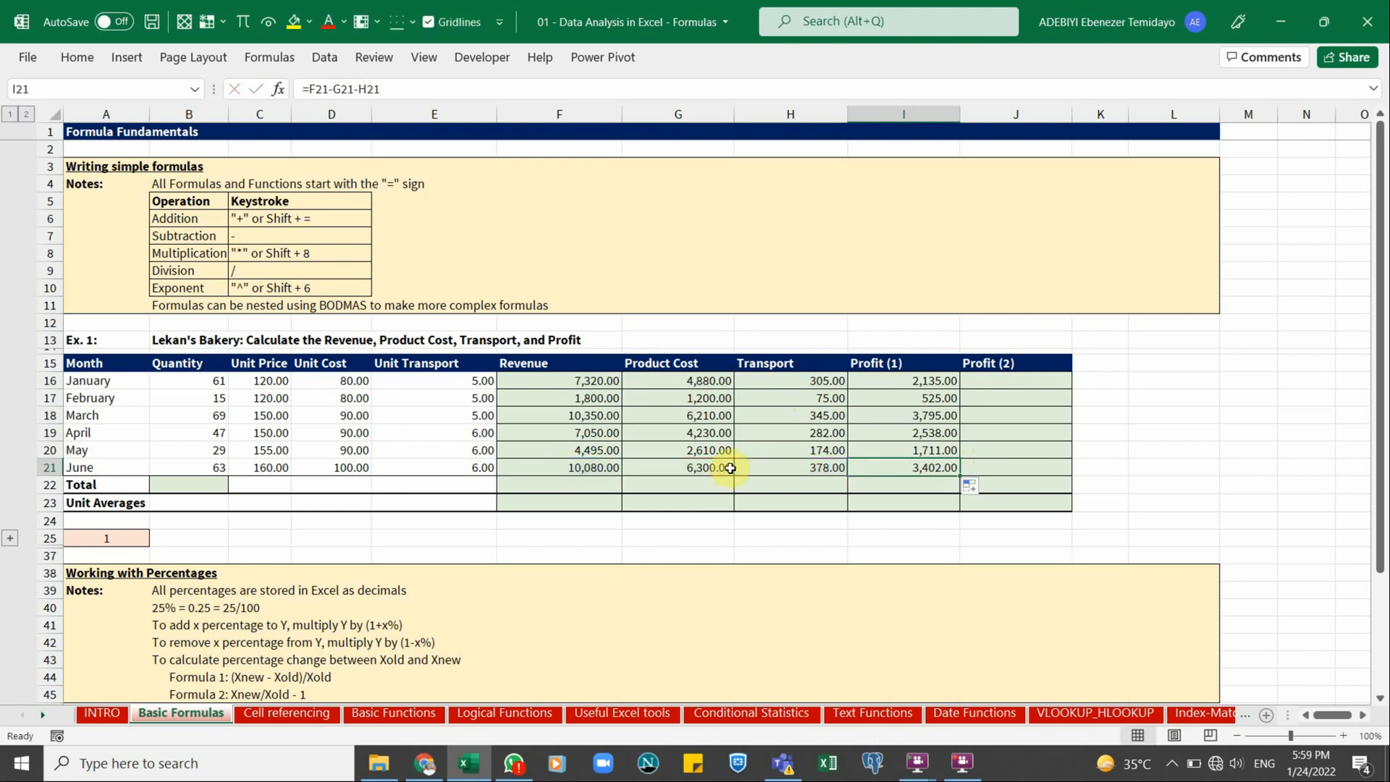
Examine January's quantity, unit price, unit cost and unit transport as the components for calculating Profit (2)
left_click(1047, 384)
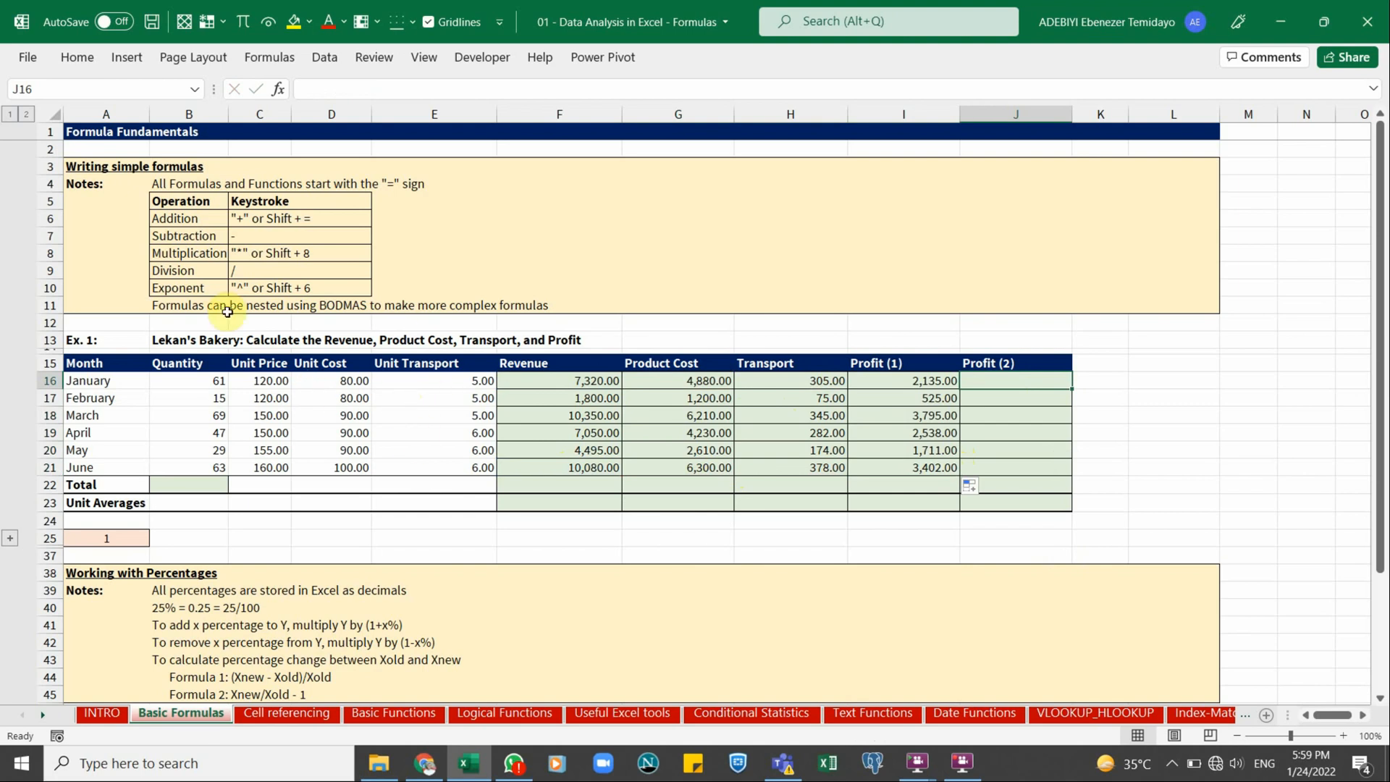
left_click(197, 381)
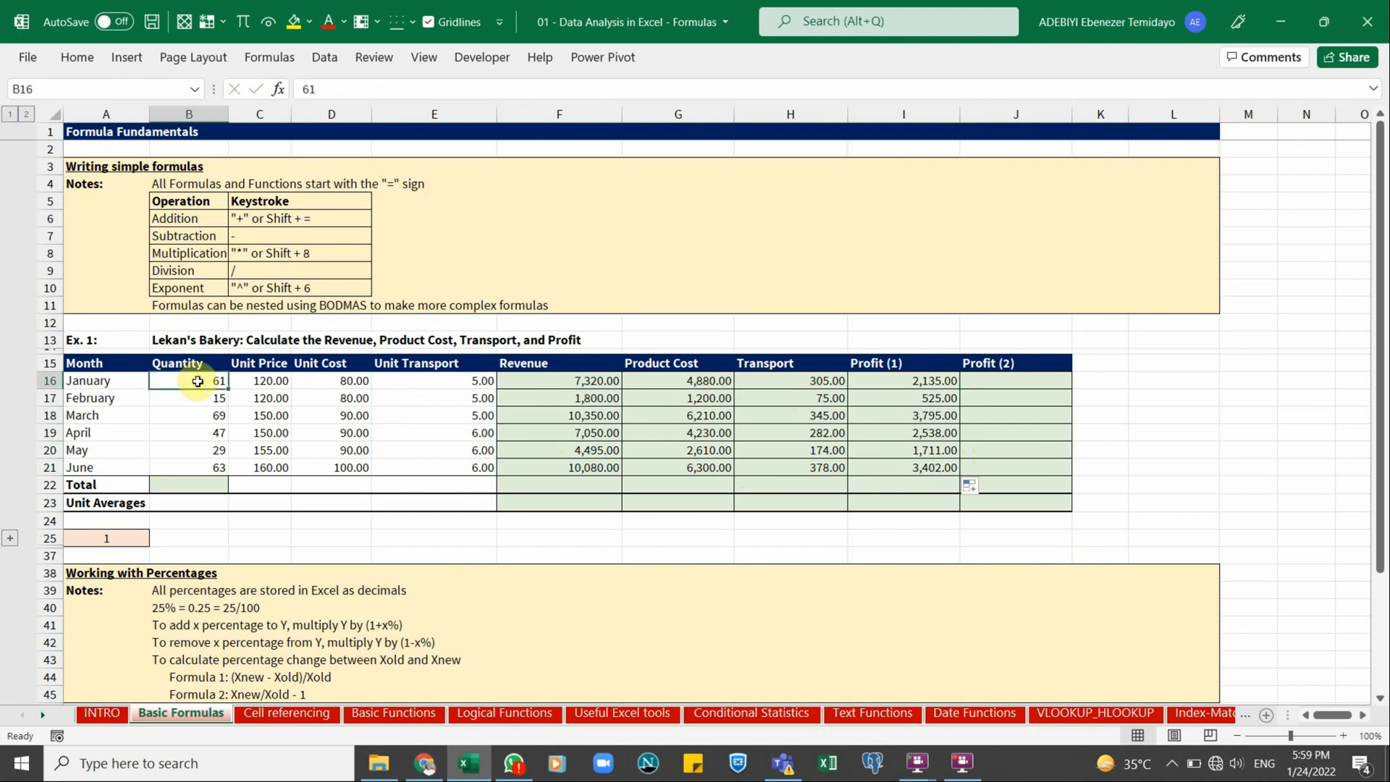
left_click(264, 380)
left_click(339, 380)
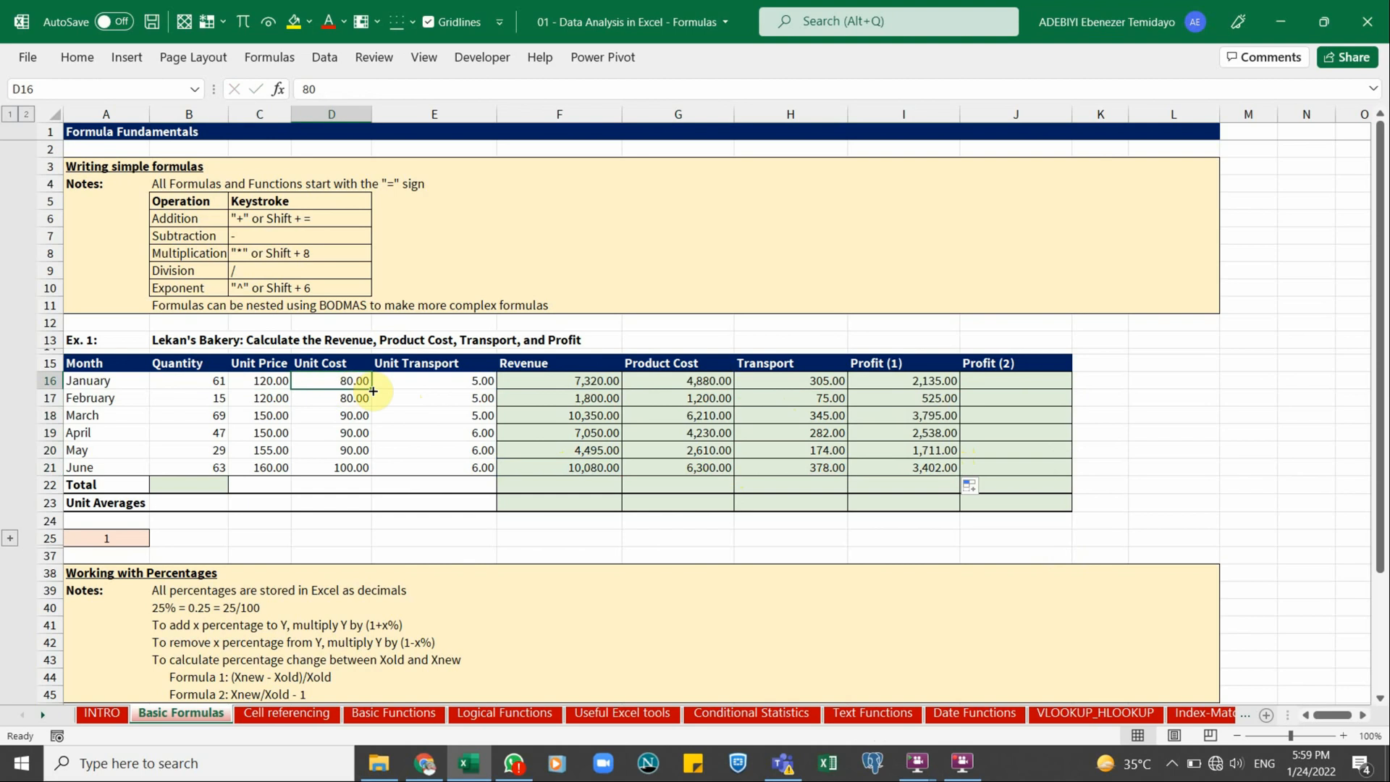
left_click(268, 379)
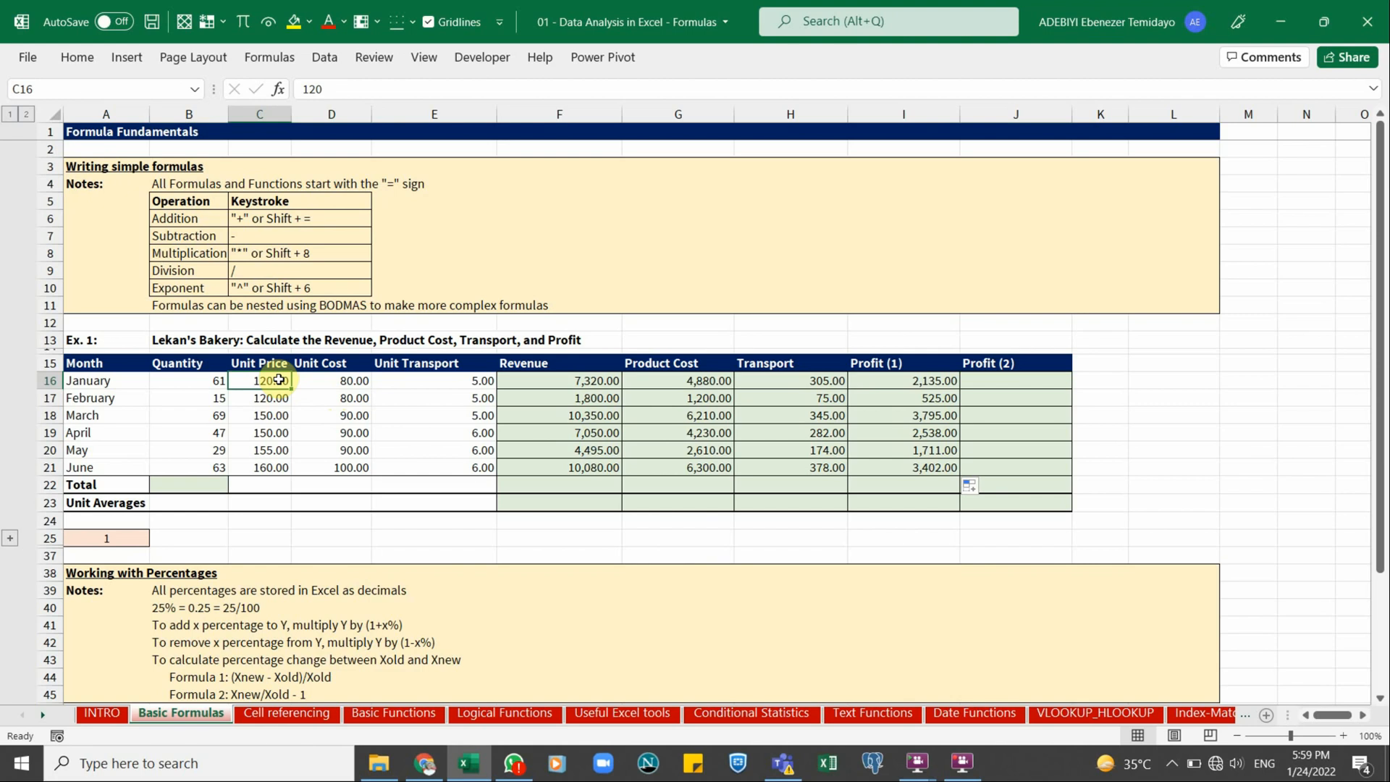
left_click(347, 380)
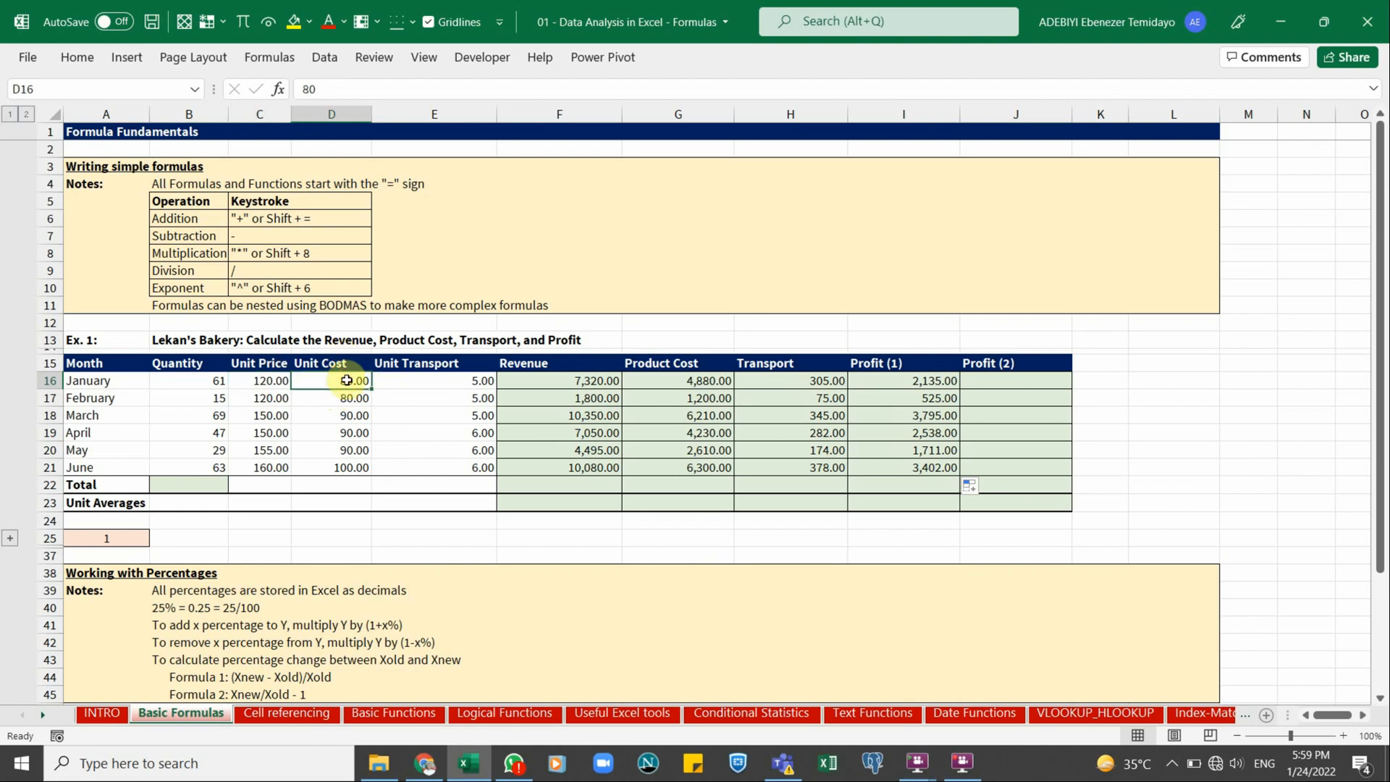
left_click(434, 378)
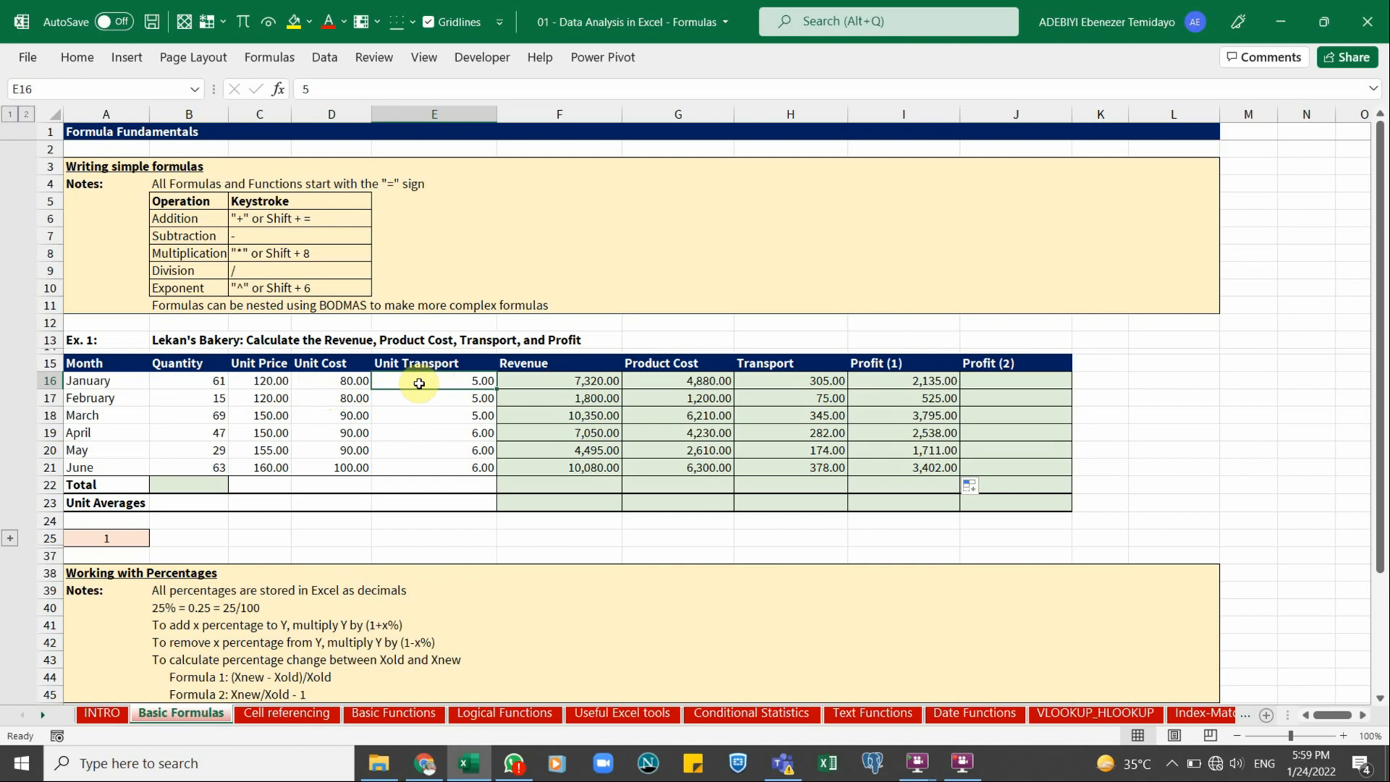
left_click_drag(348, 380, 403, 379)
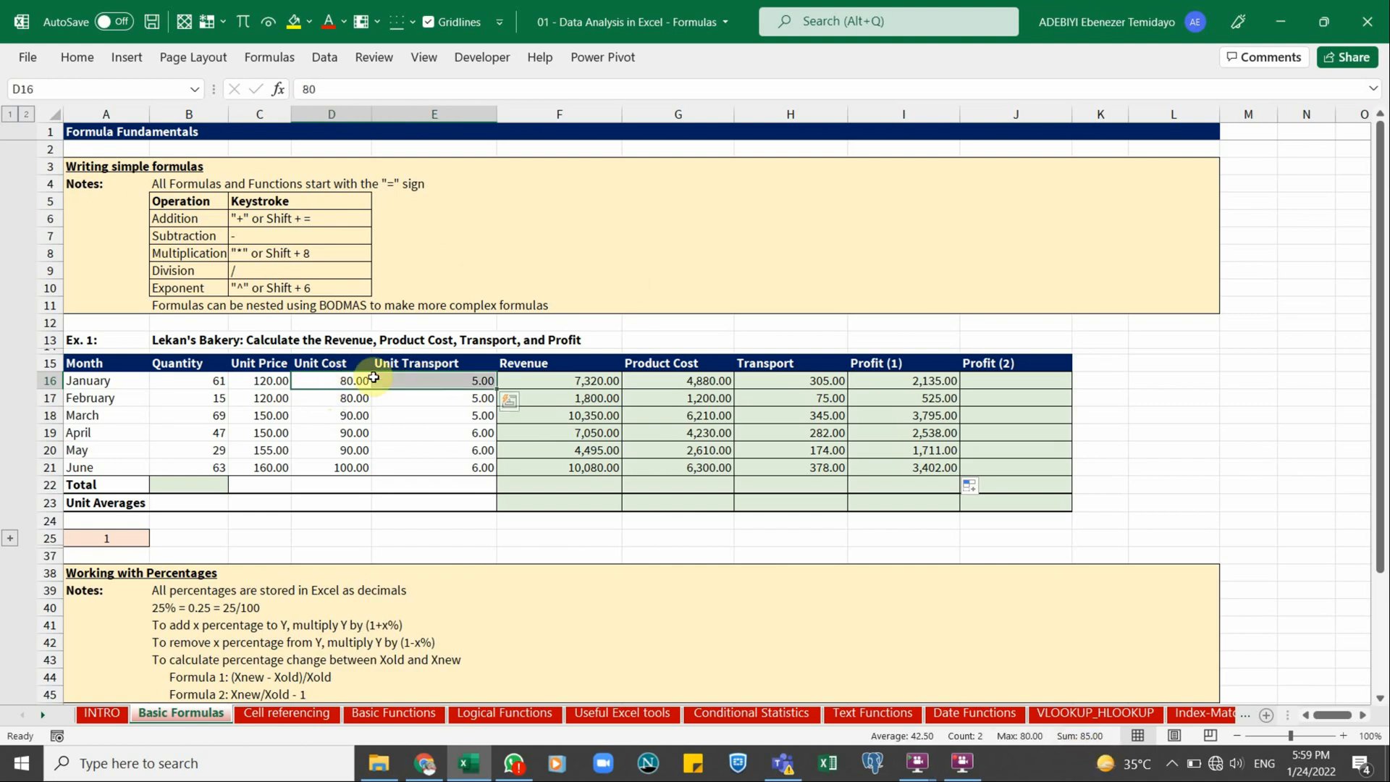
left_click(263, 383)
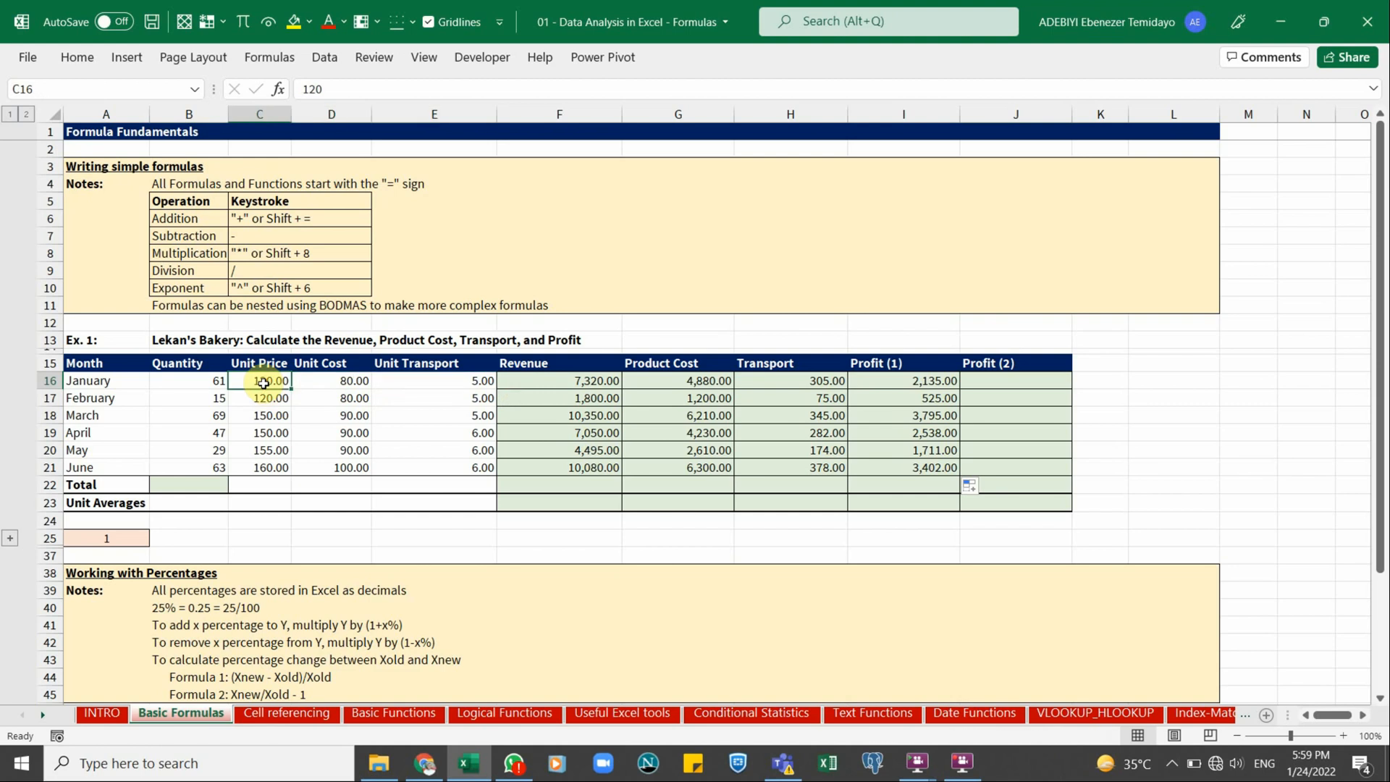
Calculate January's profit per unit in J16 as unit price minus unit cost and unit transport with the formula =C16-D16-E16
left_click(190, 381)
left_click(1000, 383)
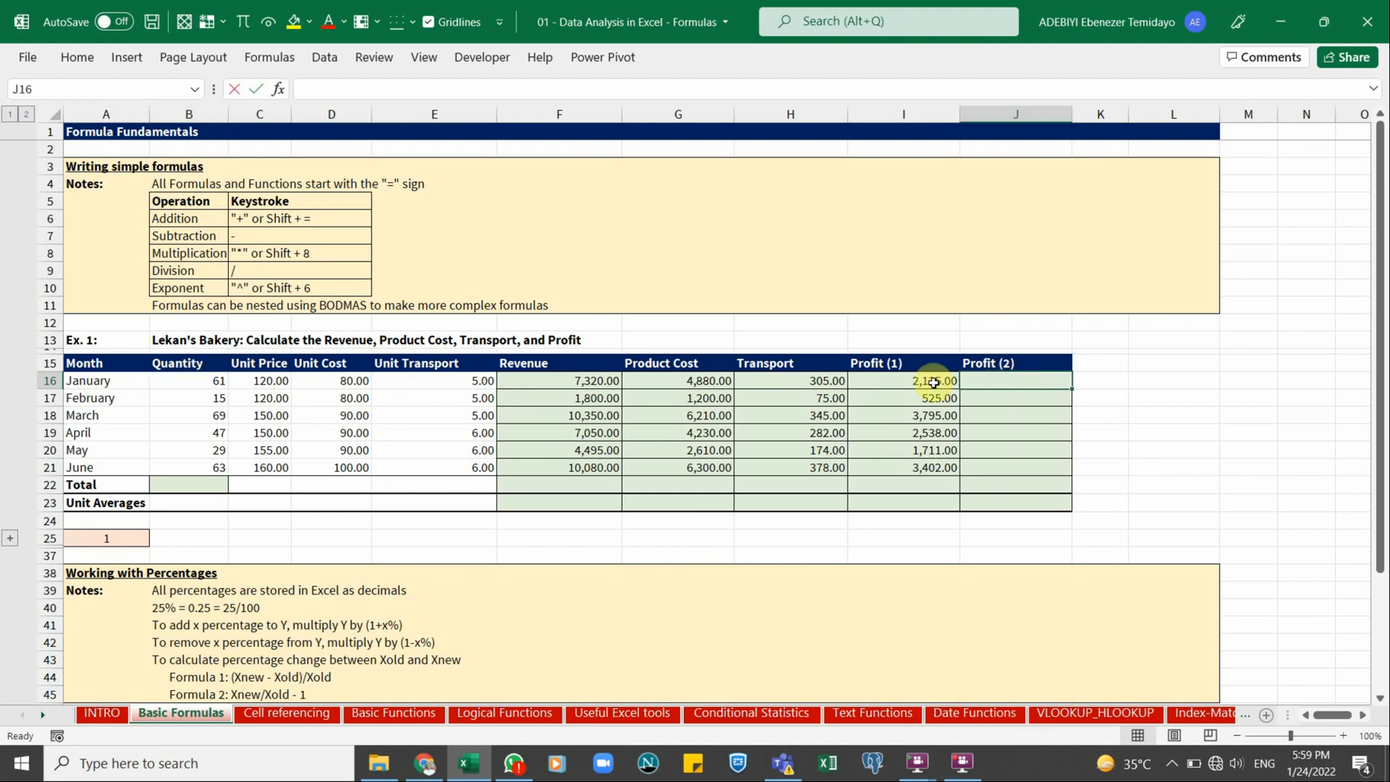
type("=")
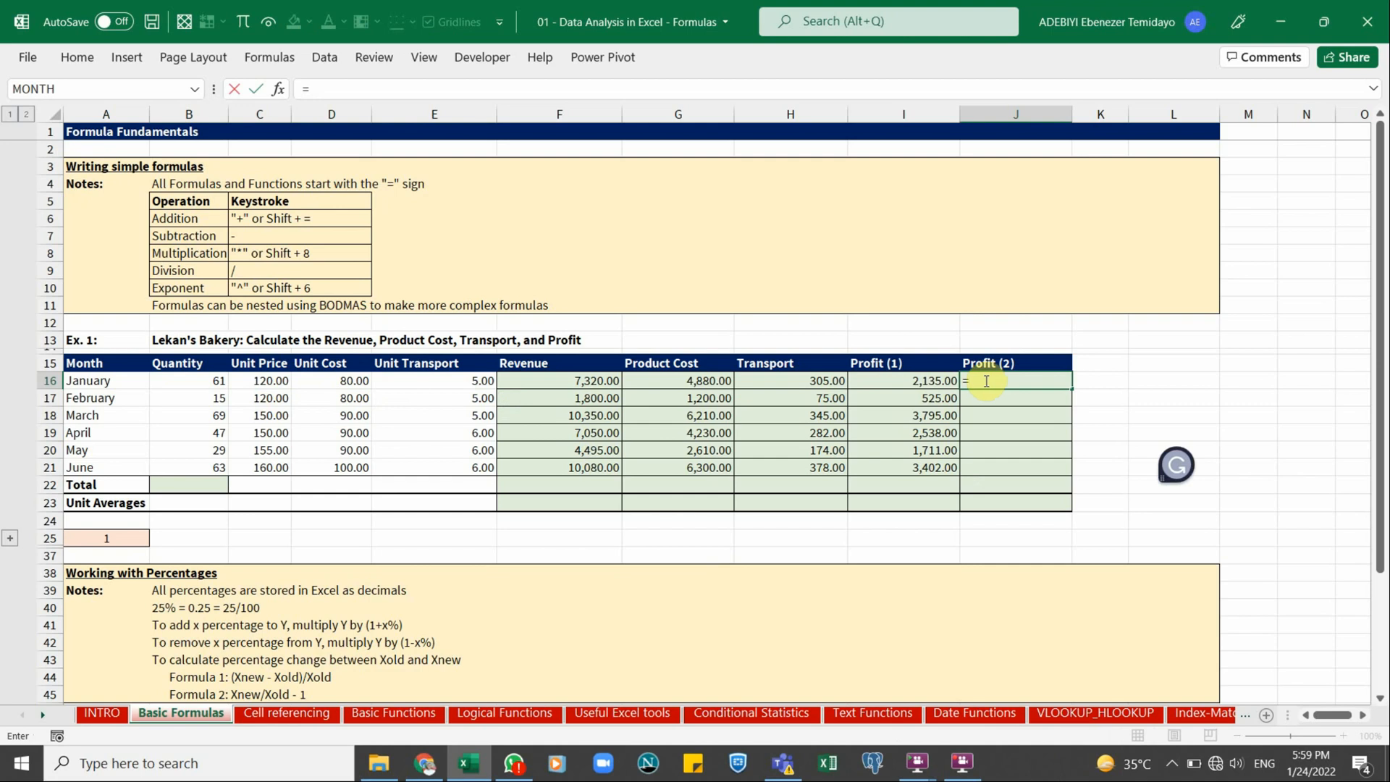
left_click(249, 380)
type("-")
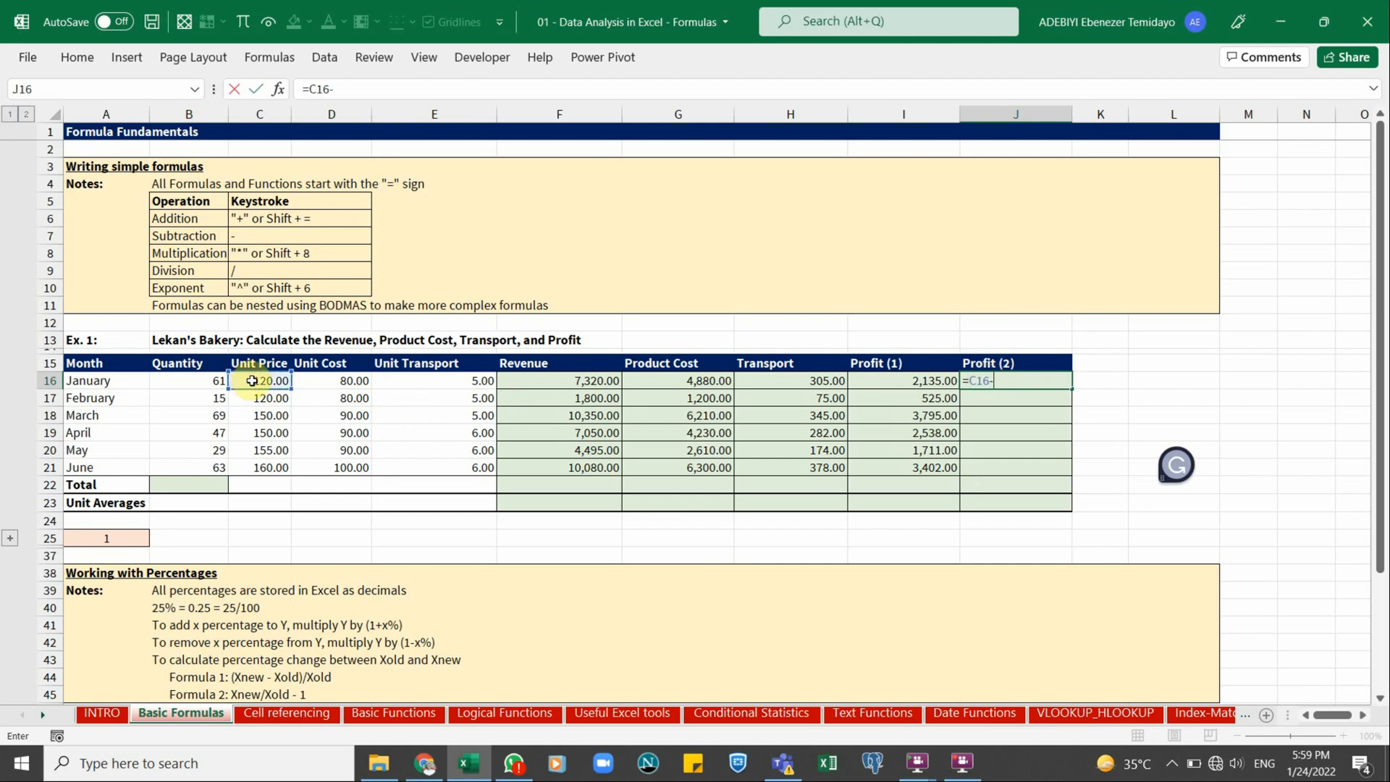
left_click(326, 381)
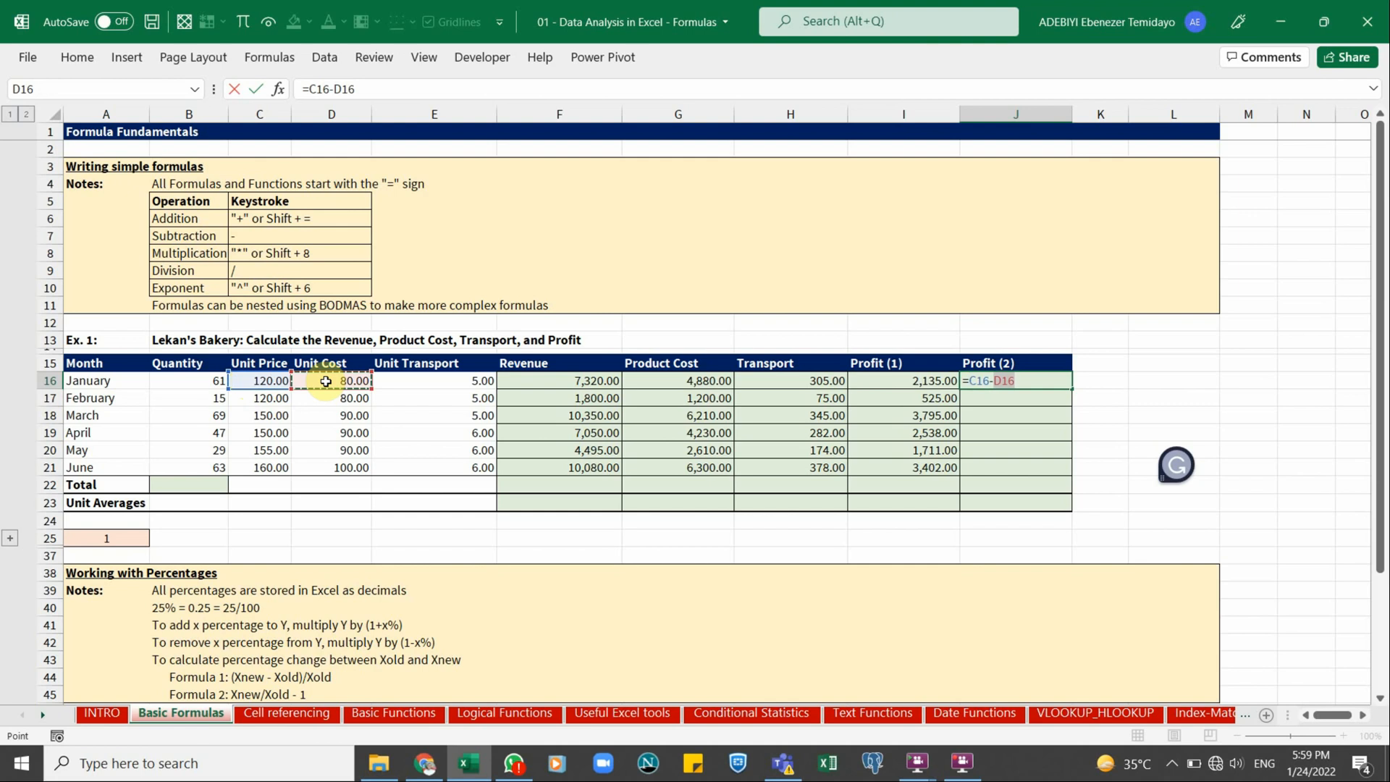
type("-")
left_click(443, 380)
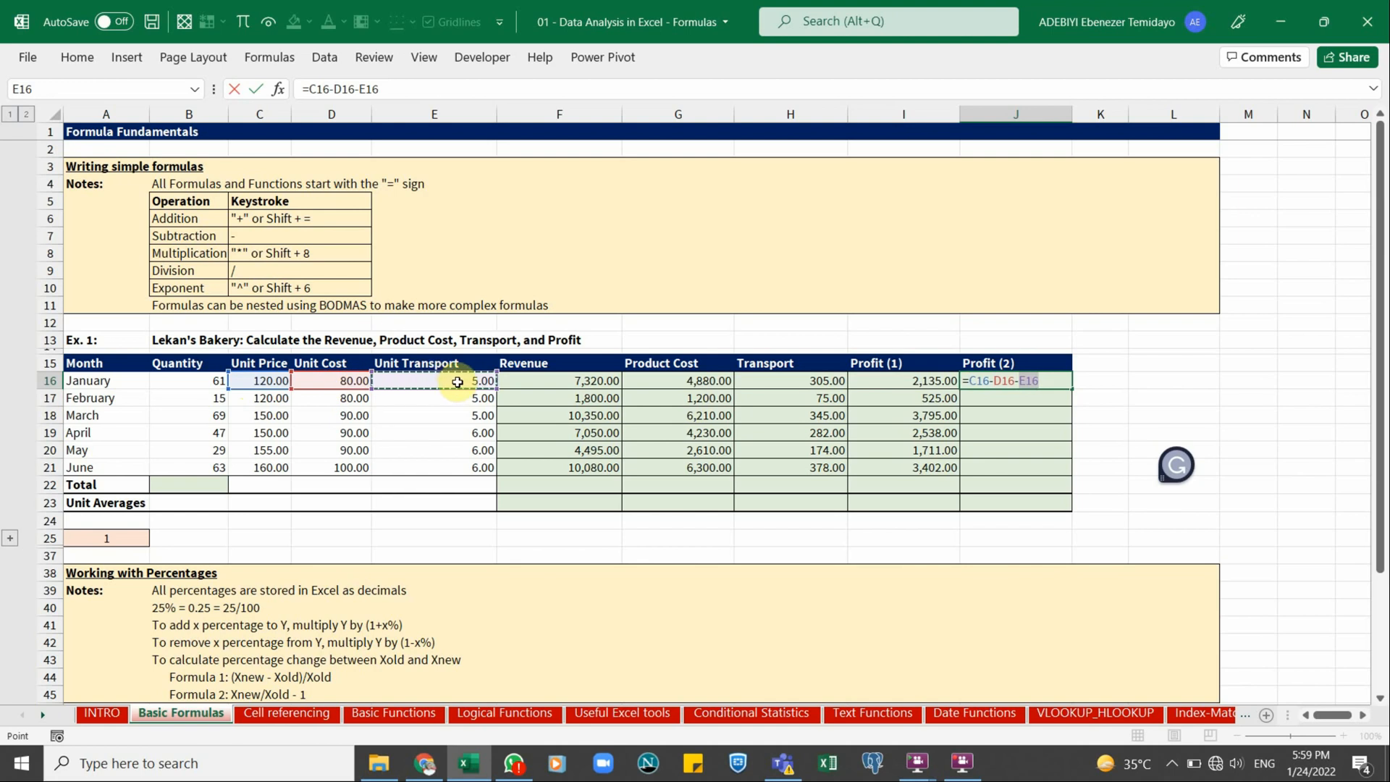
key("ctrl+Return")
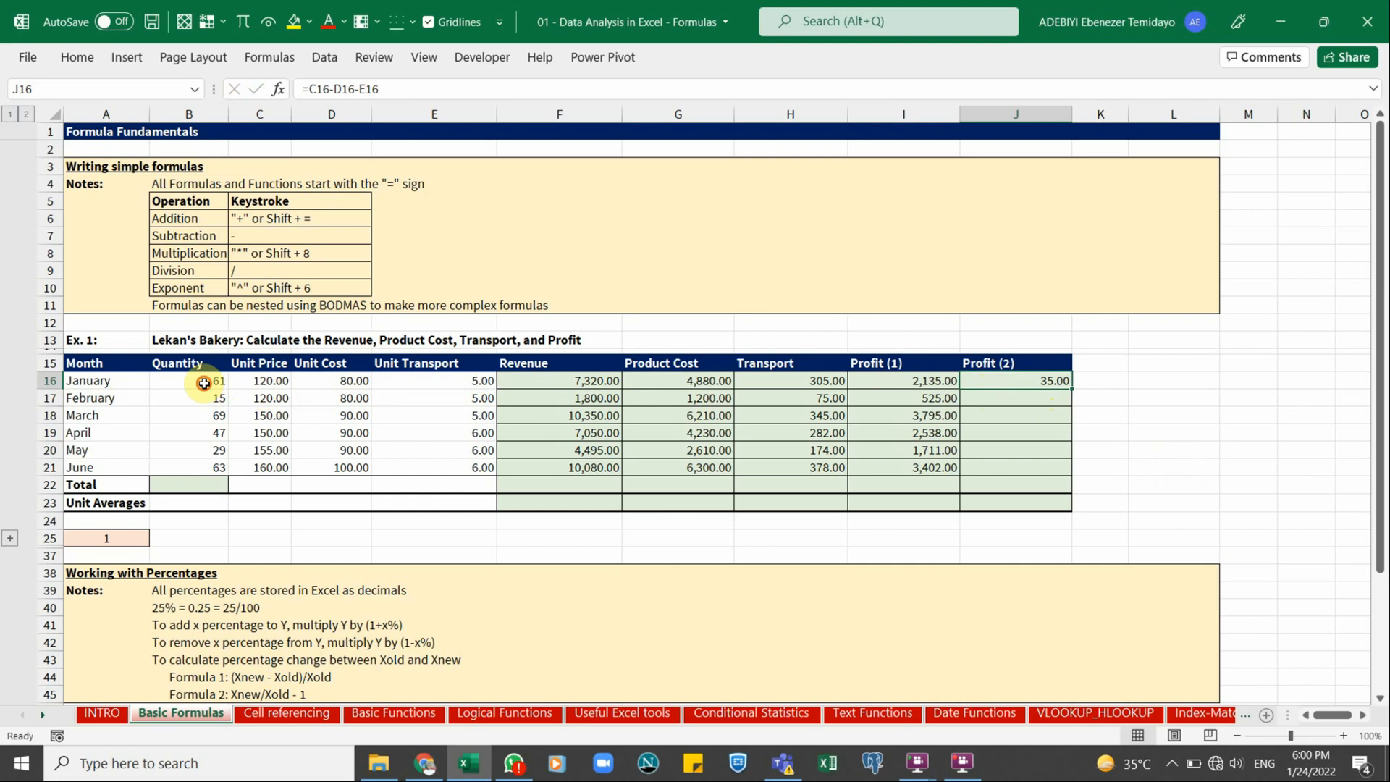
Extend the January Profit (2) formula in J16 with a multiplication by the quantity, making it =C16-D16-E16*B16
double_click(1042, 381)
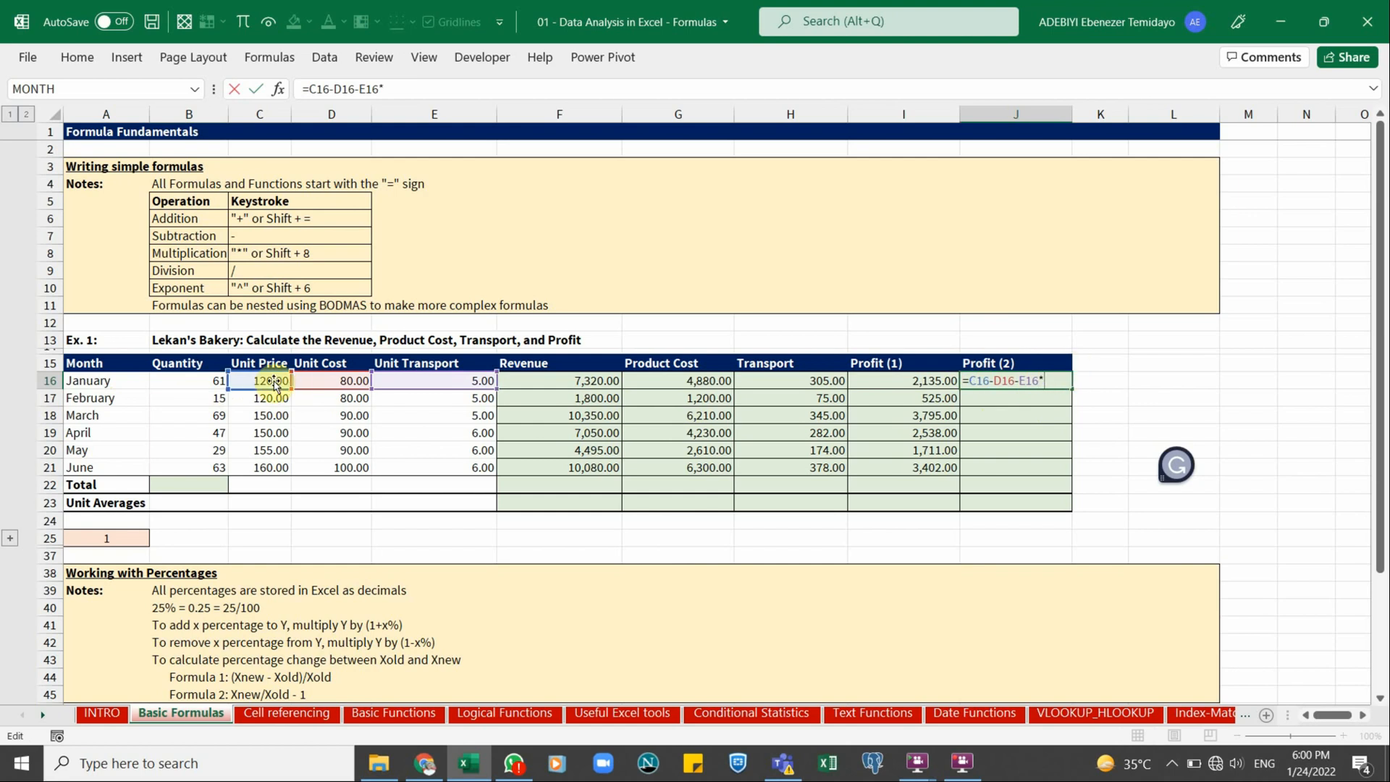
left_click(196, 382)
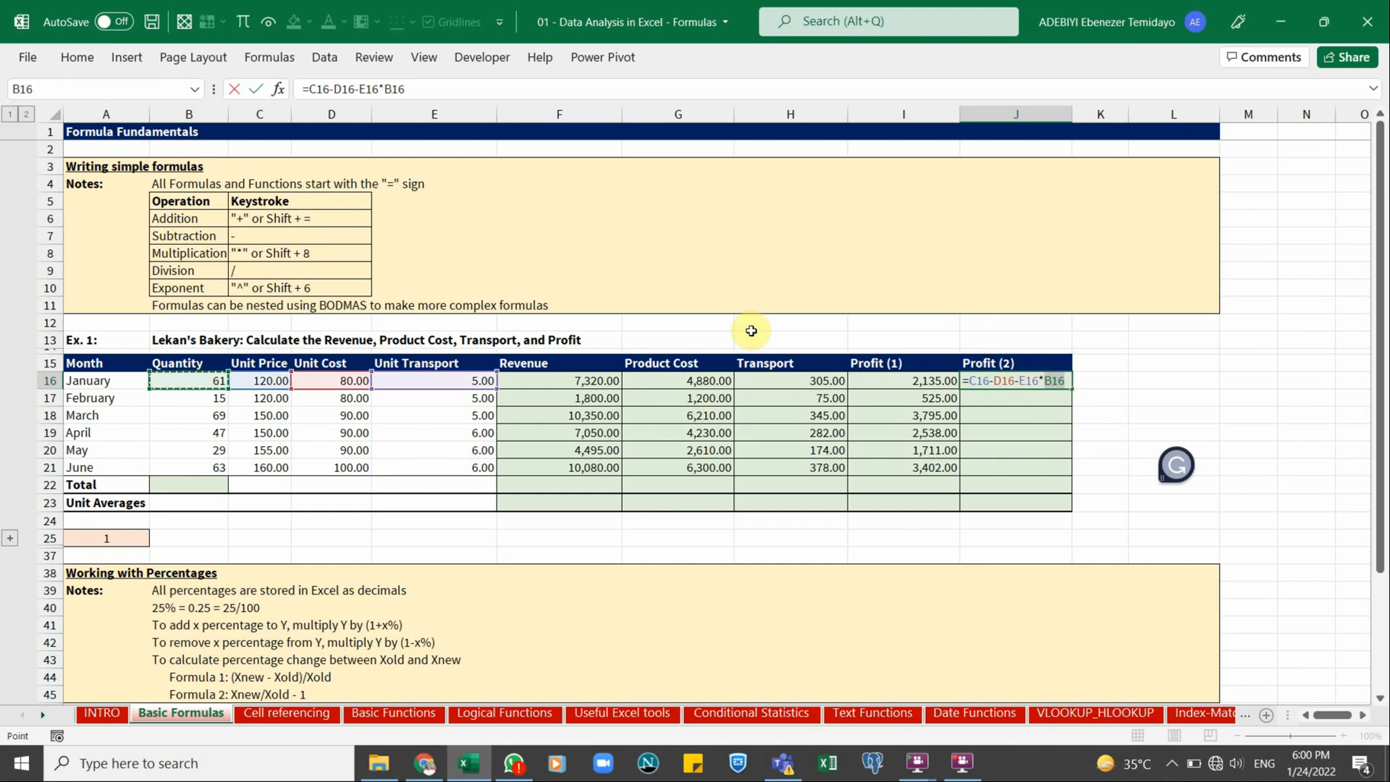
double_click(1028, 380)
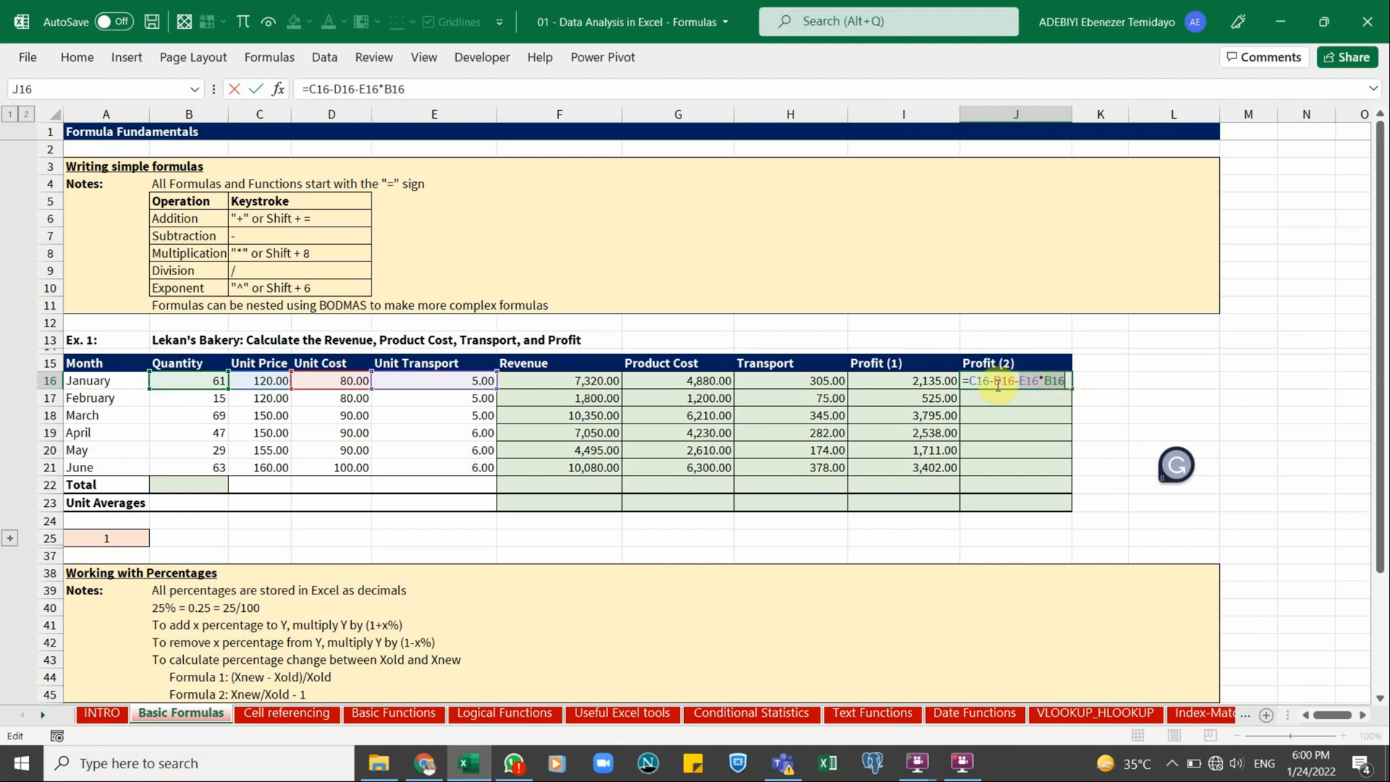
left_click(1040, 382)
key("Return")
left_click(1055, 381)
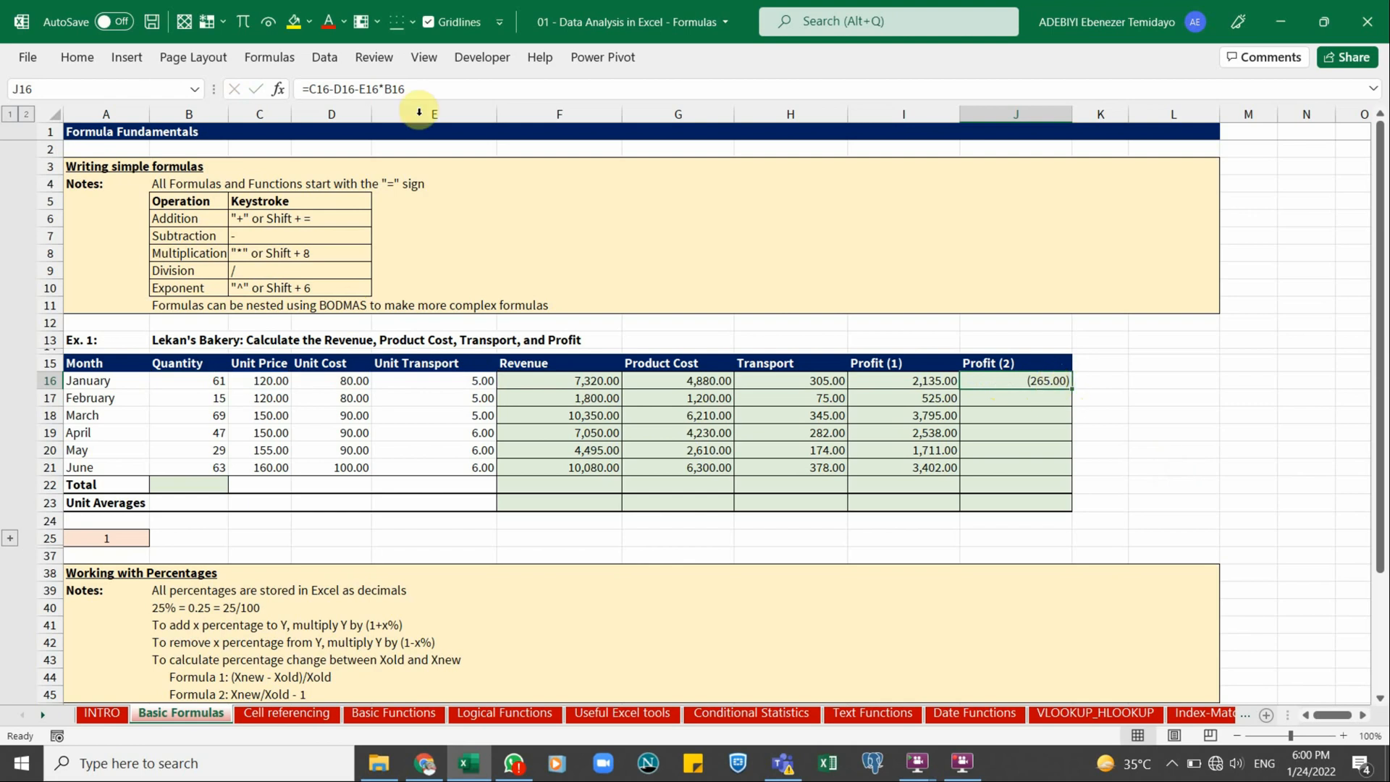
Step through the calculation of =C16-D16-E16*B16 in J16 with Evaluate Formula to examine the order of operations
left_click(269, 57)
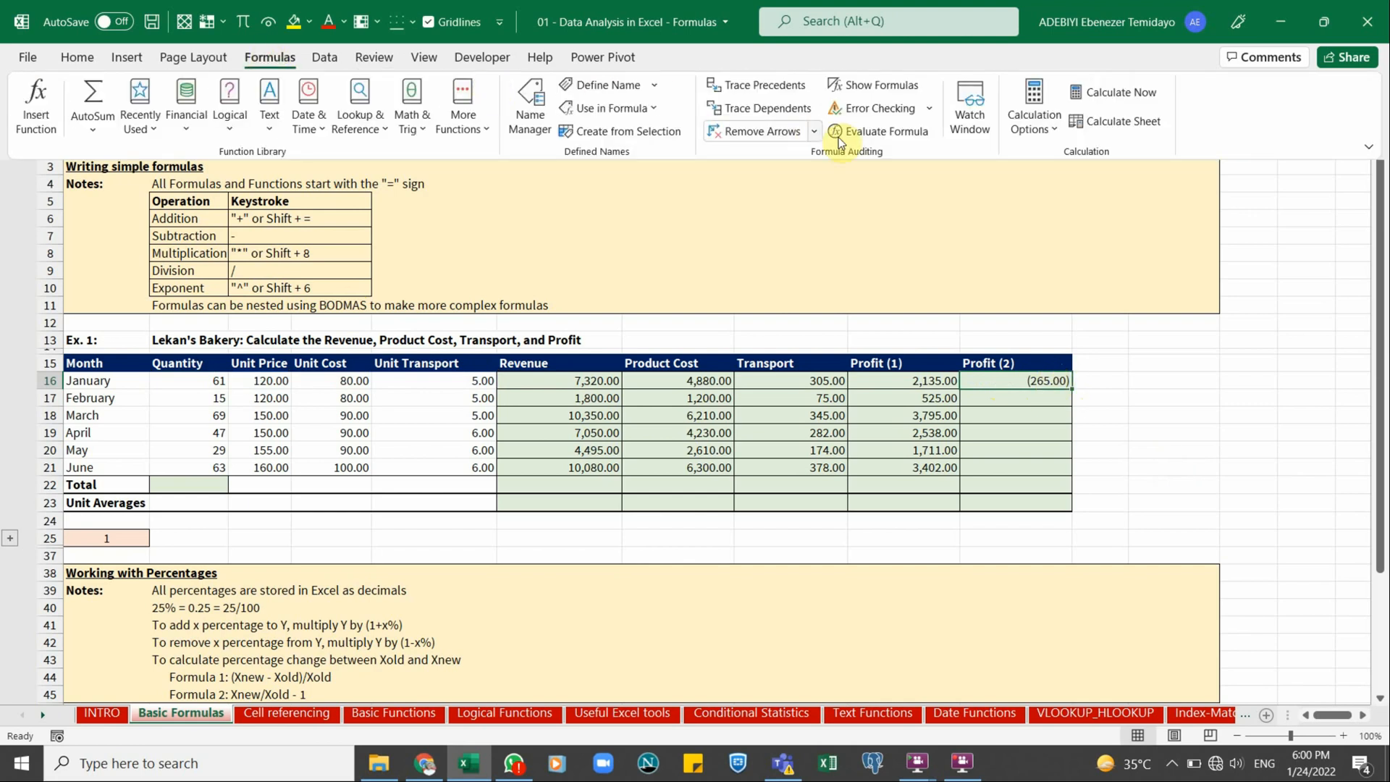
left_click(864, 131)
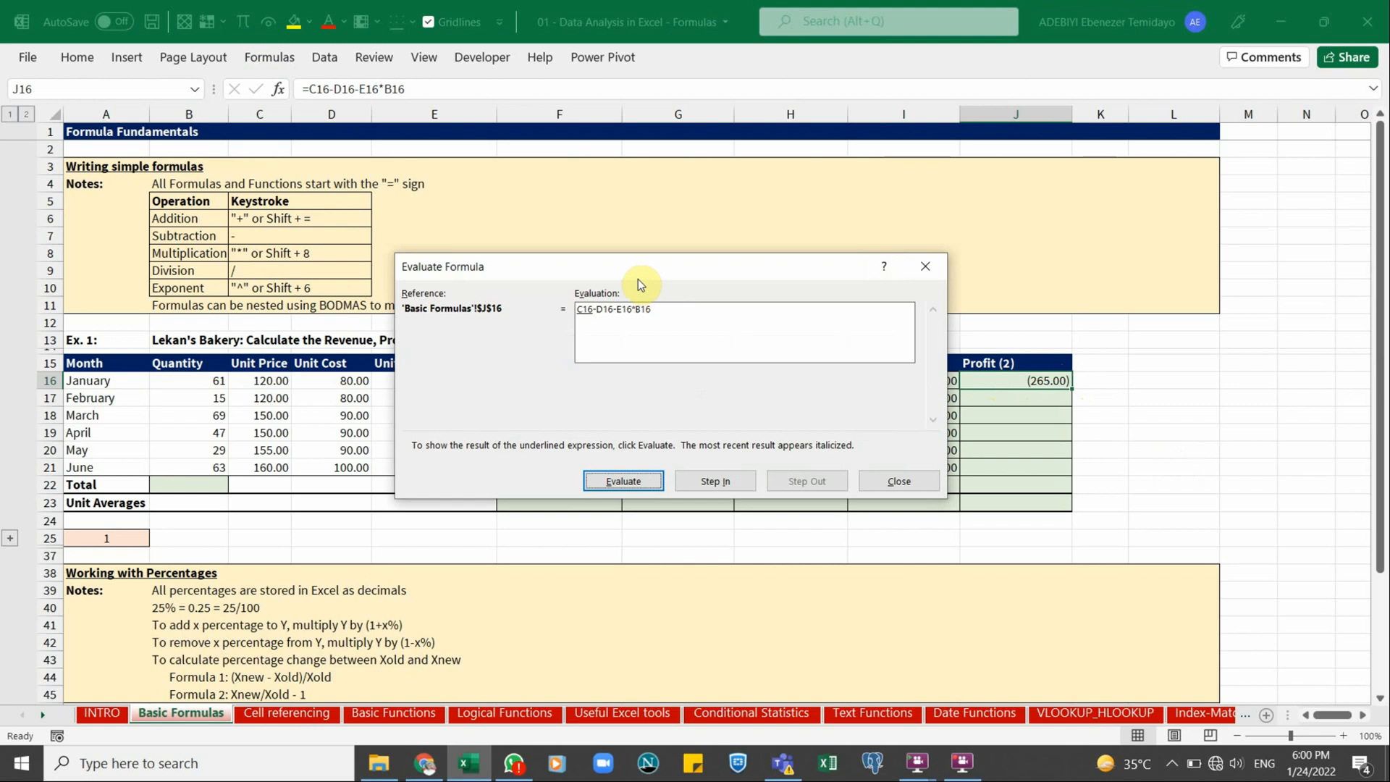
left_click_drag(638, 280, 610, 269)
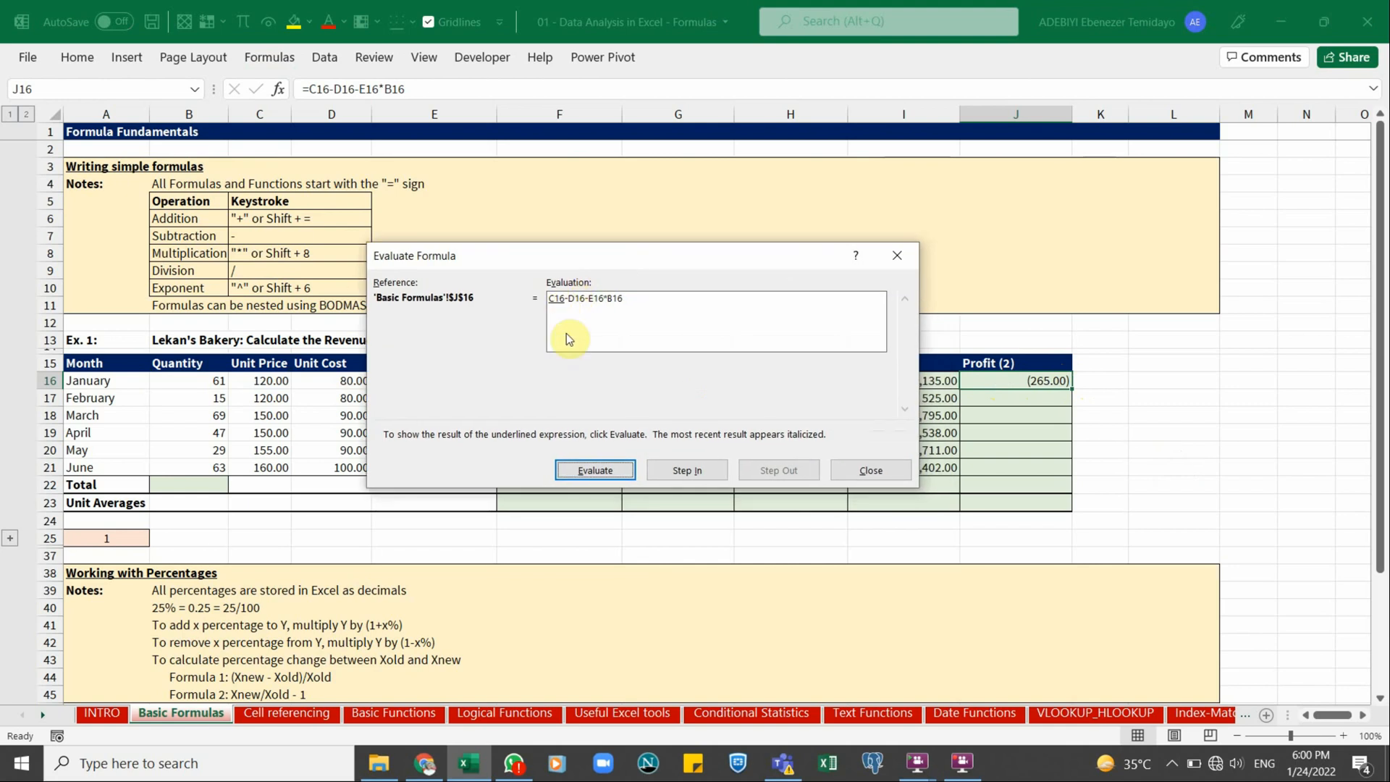
left_click(595, 469)
left_click_drag(460, 259, 670, 270)
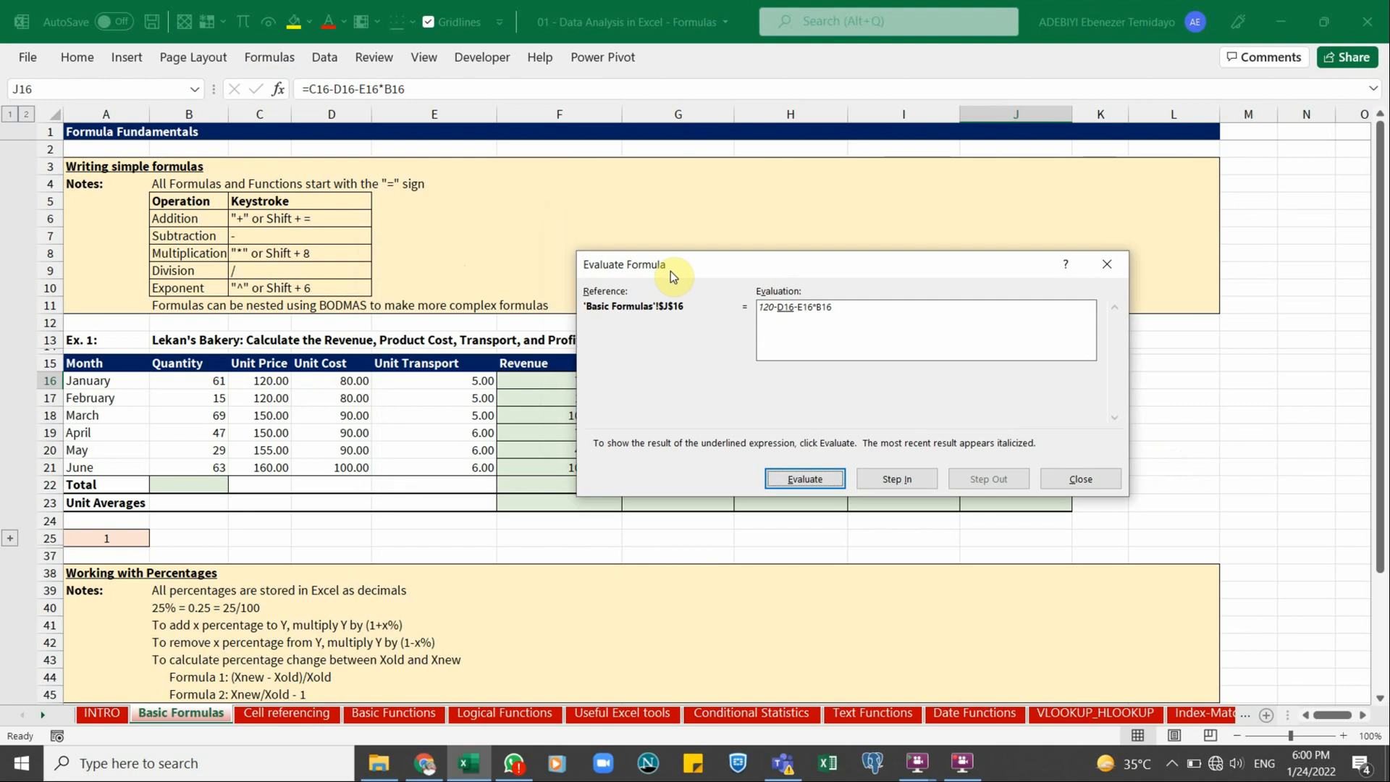
left_click(805, 481)
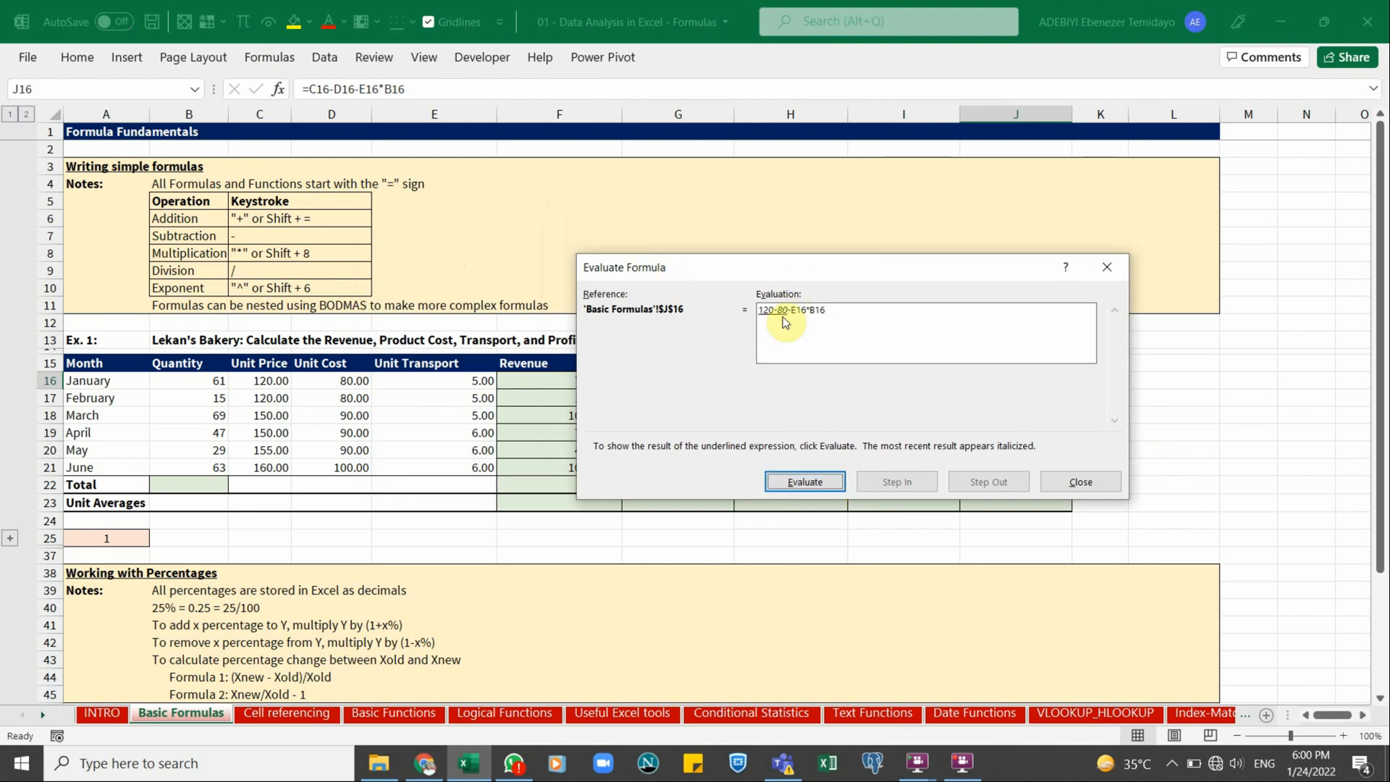
left_click(823, 487)
left_click(825, 485)
left_click(829, 481)
left_click(803, 487)
left_click(802, 485)
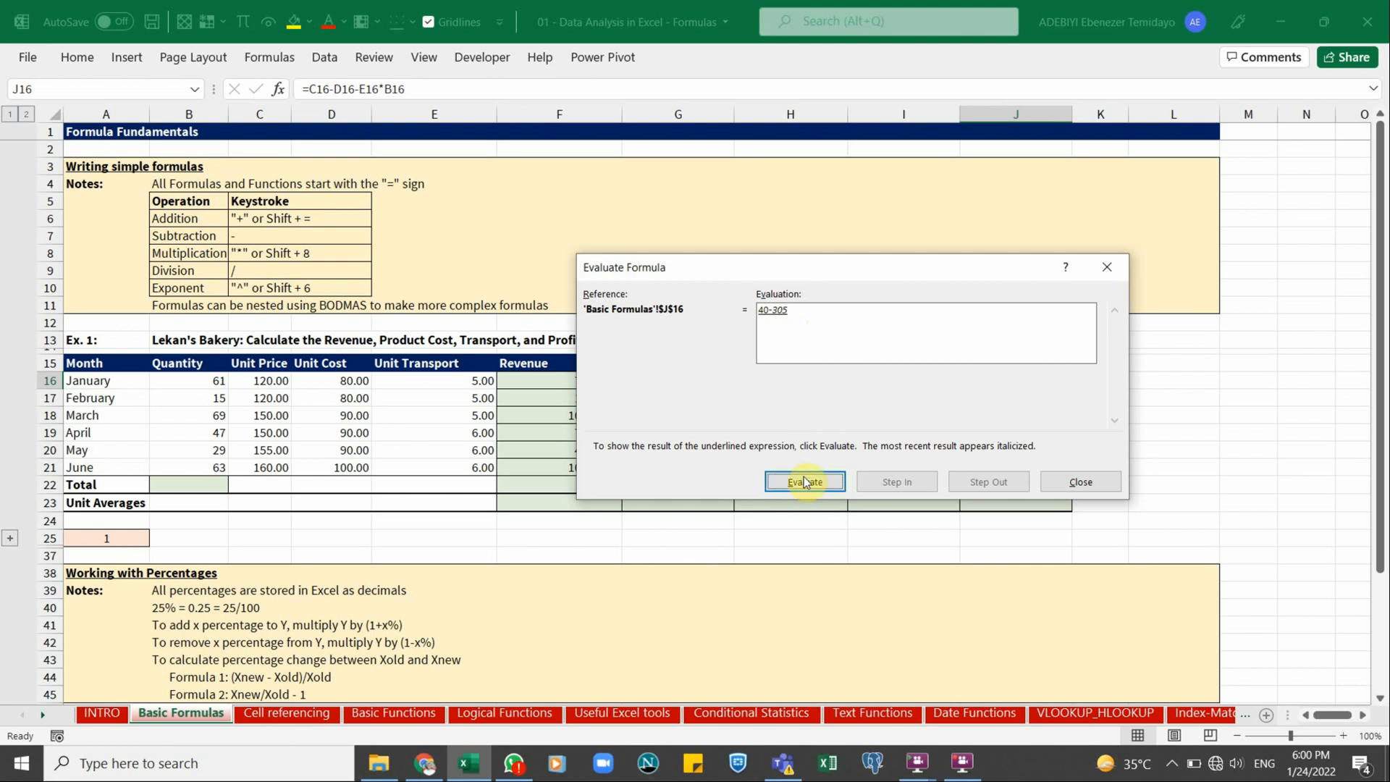
left_click(1081, 481)
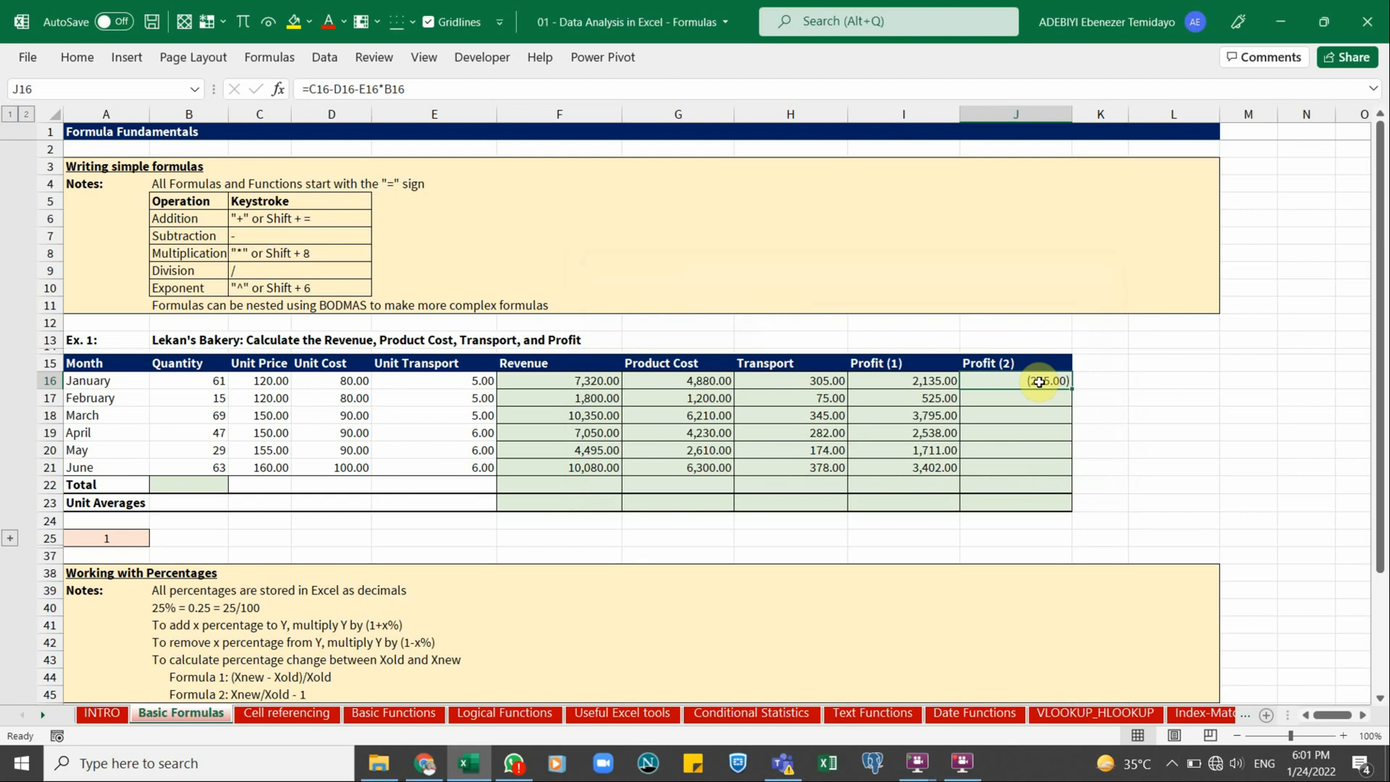
Enclose the subtraction in the J16 formula in parentheses so it reads =(C16-D16-E16)*B16
double_click(1039, 381)
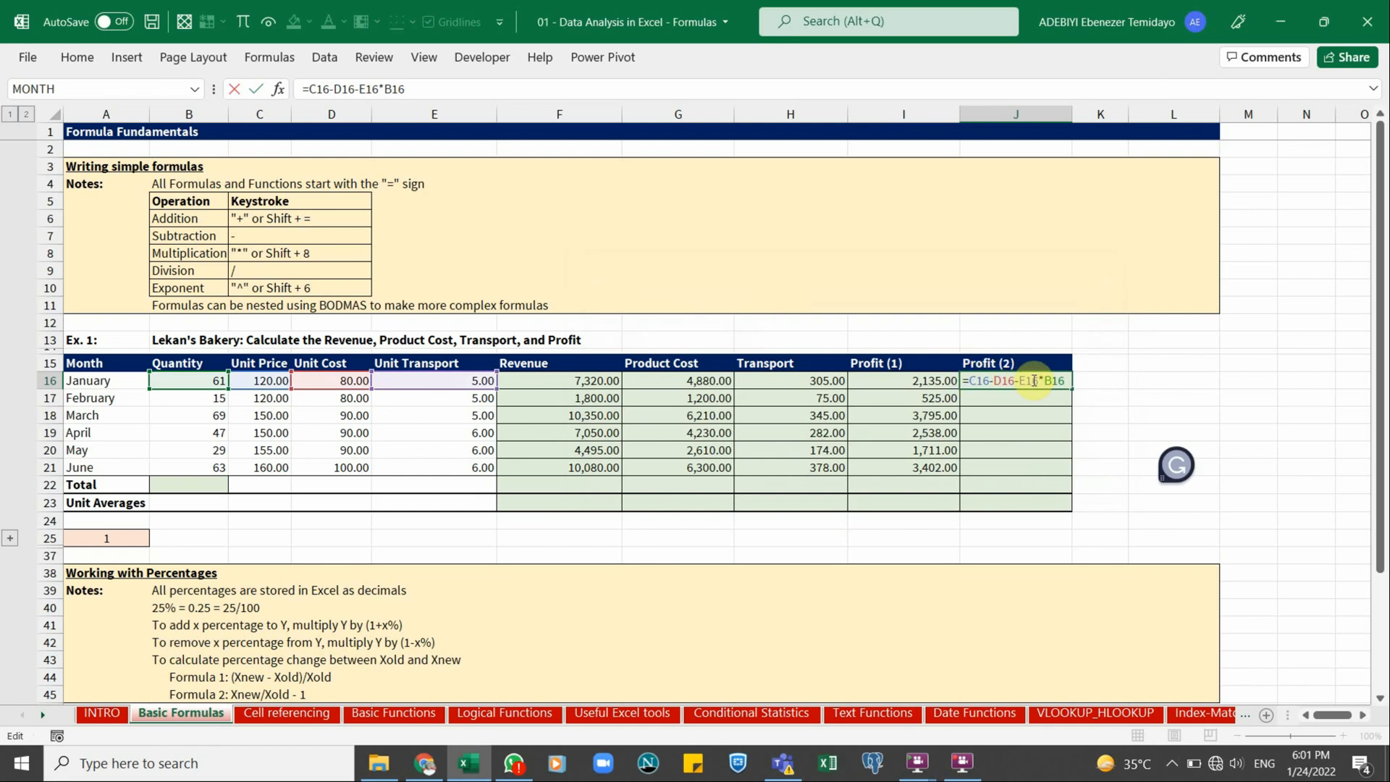
left_click(971, 380)
type("(")
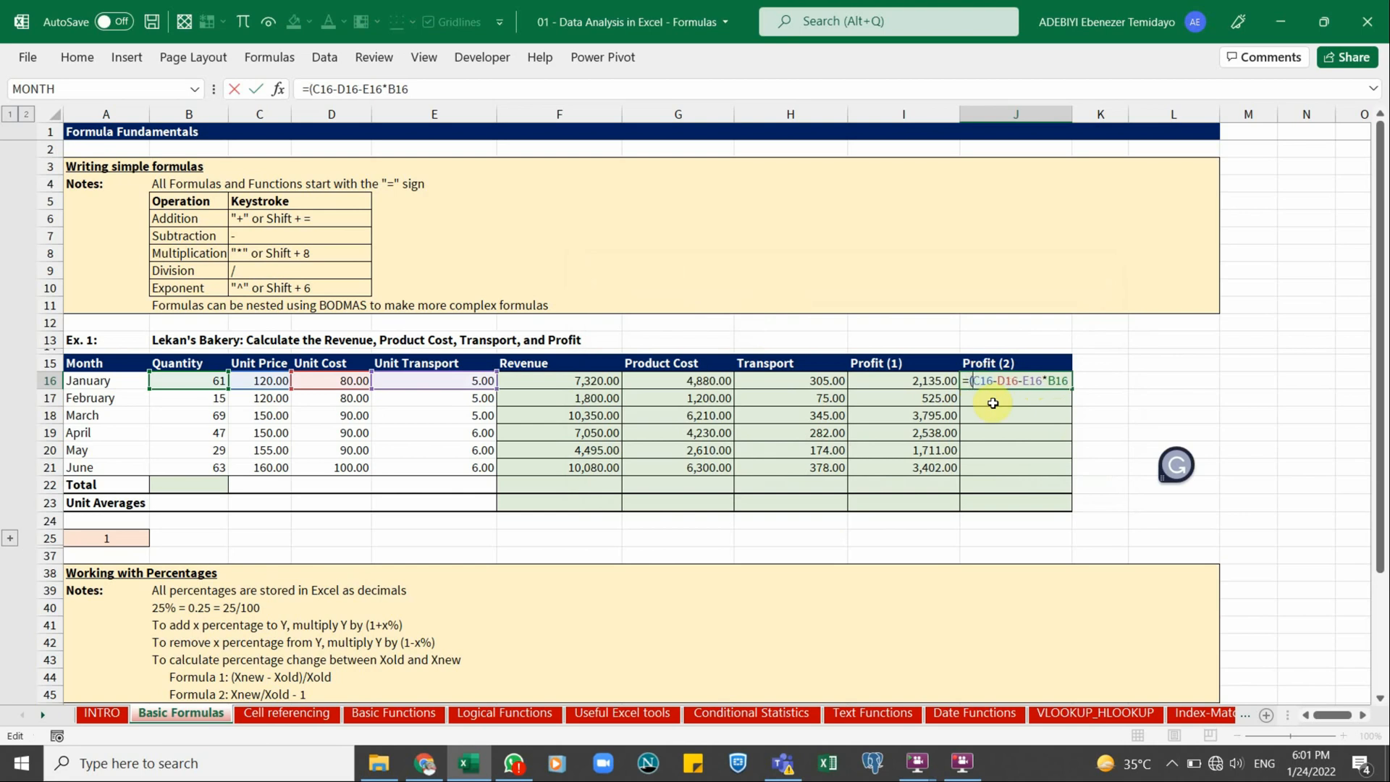
left_click(1042, 380)
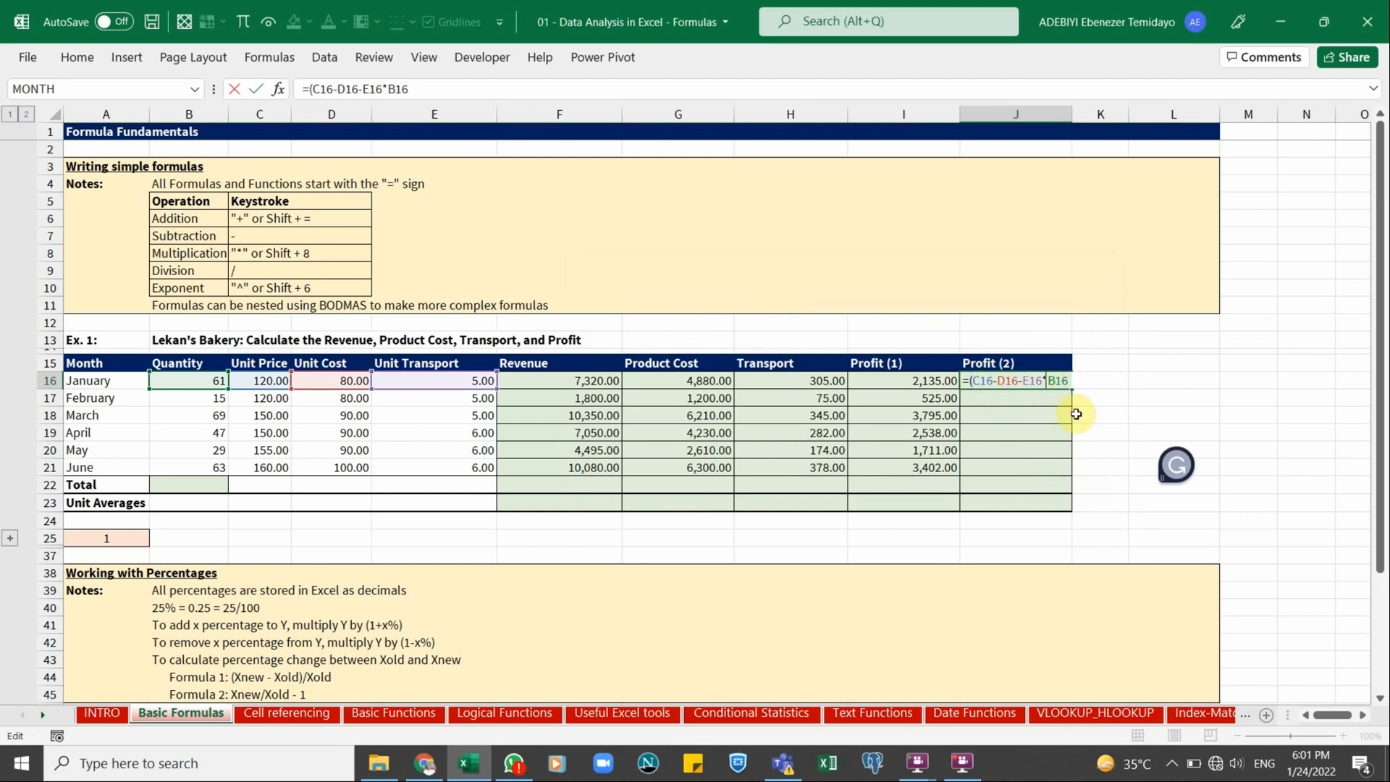
type(")")
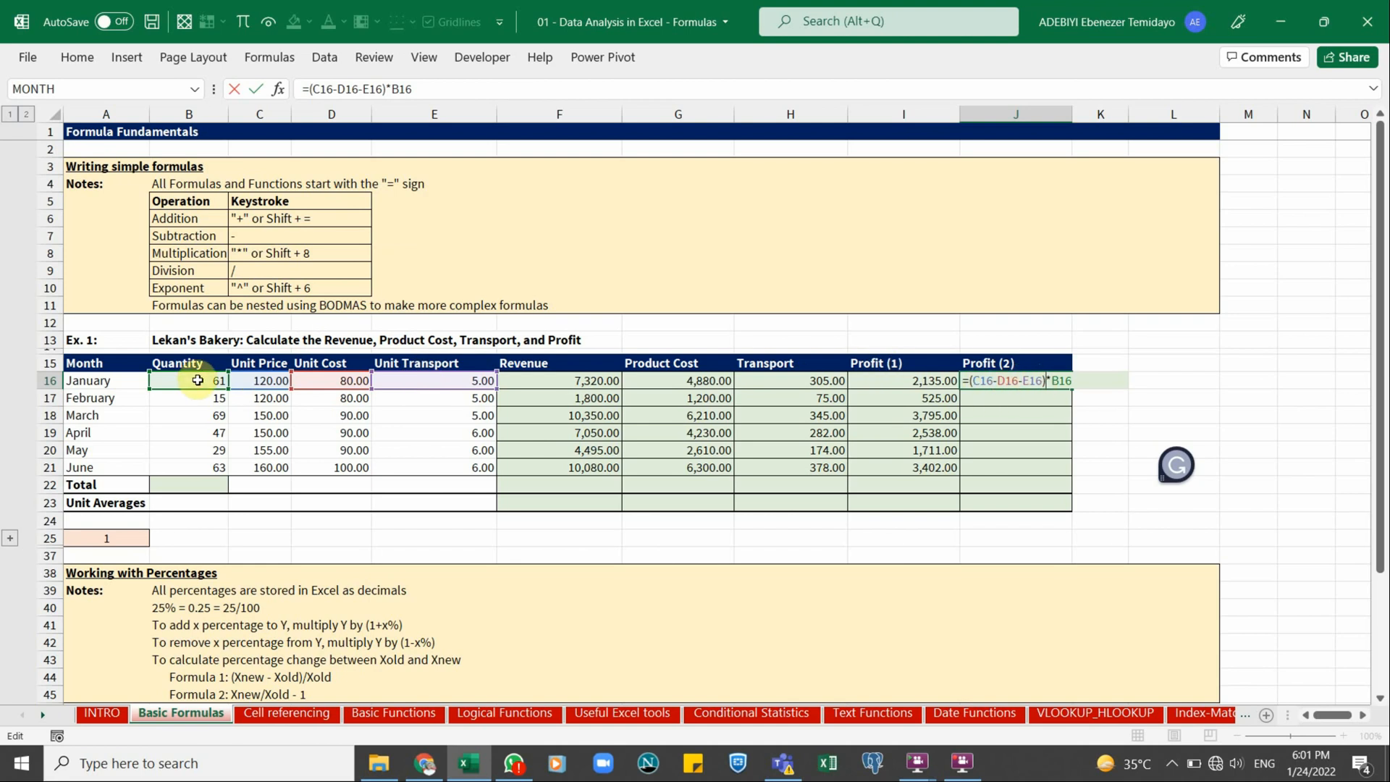
key("ctrl+Return")
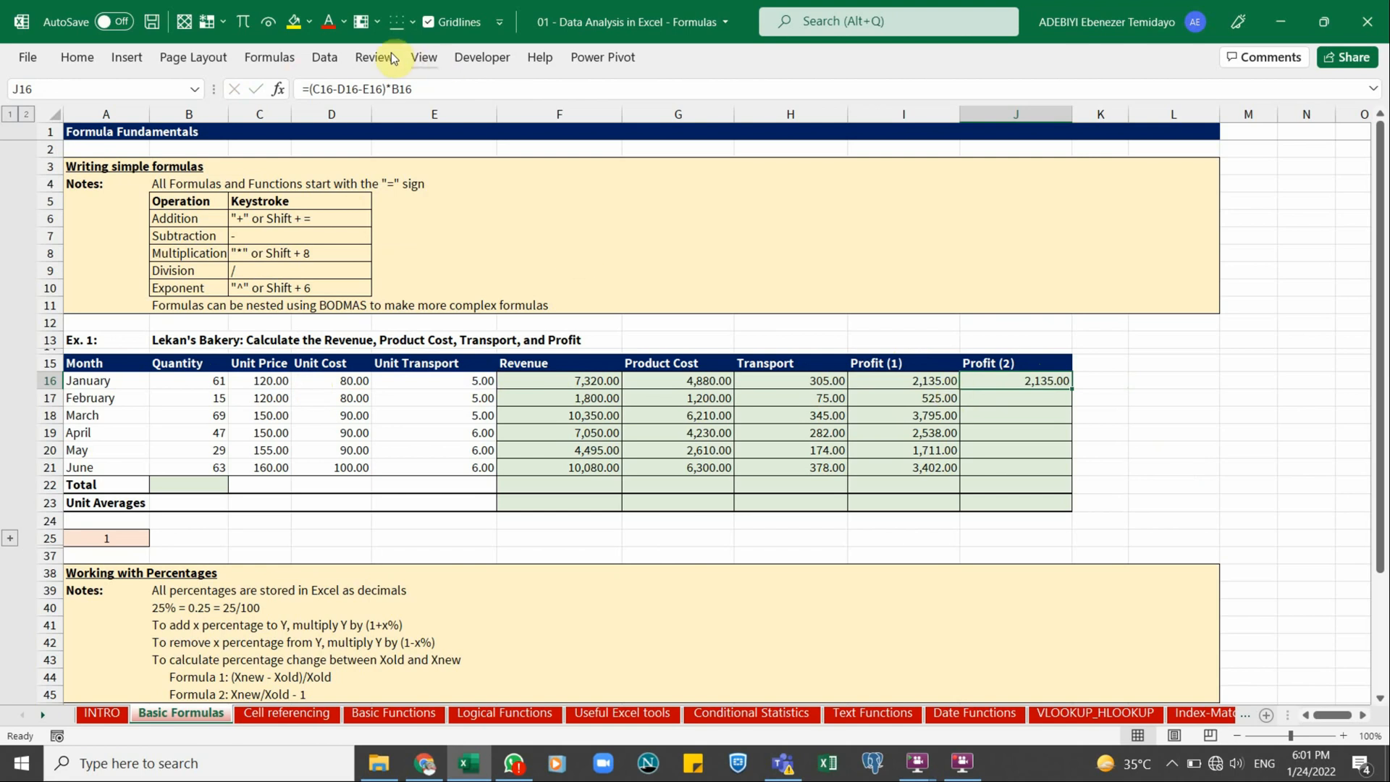
Step through the bracketed formula =(C16-D16-E16)*B16 in J16 with Evaluate Formula to check its order of operations
left_click(289, 59)
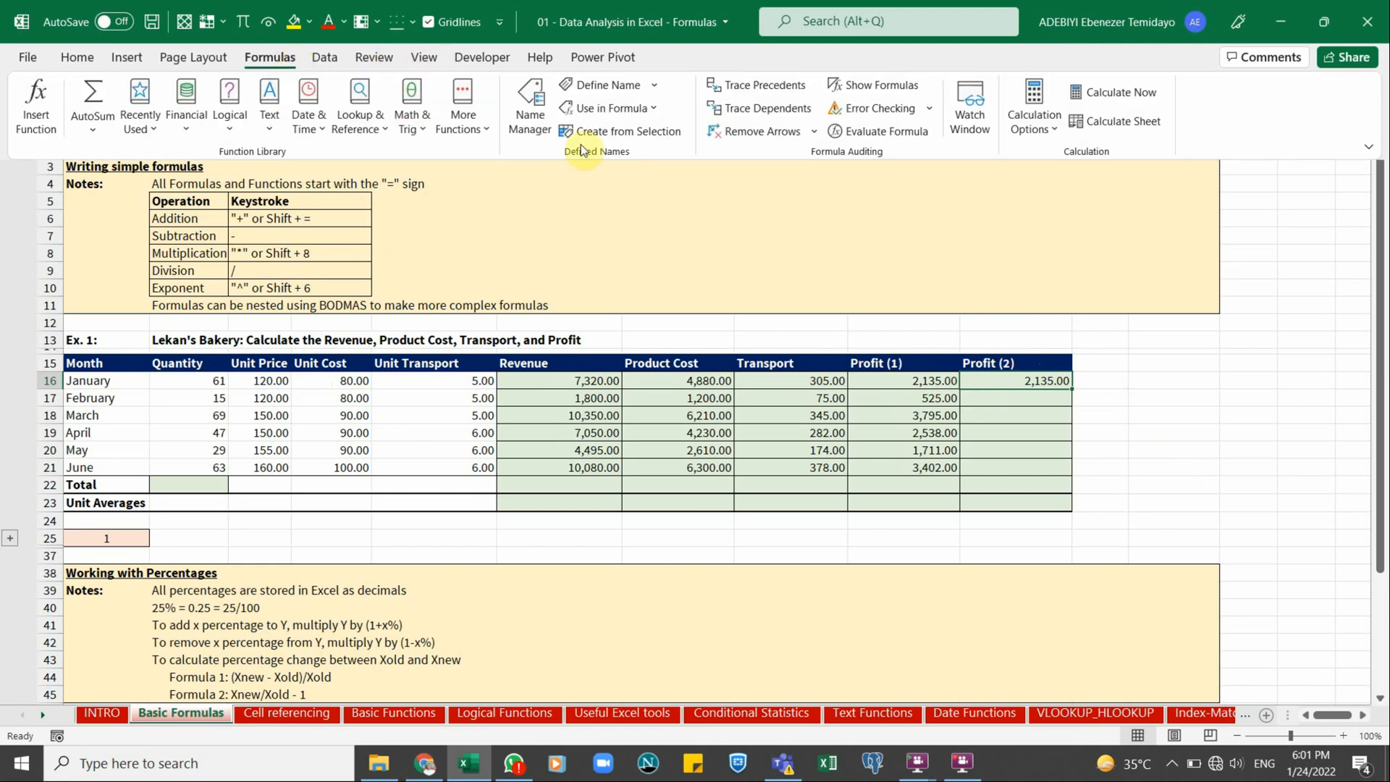
left_click(868, 132)
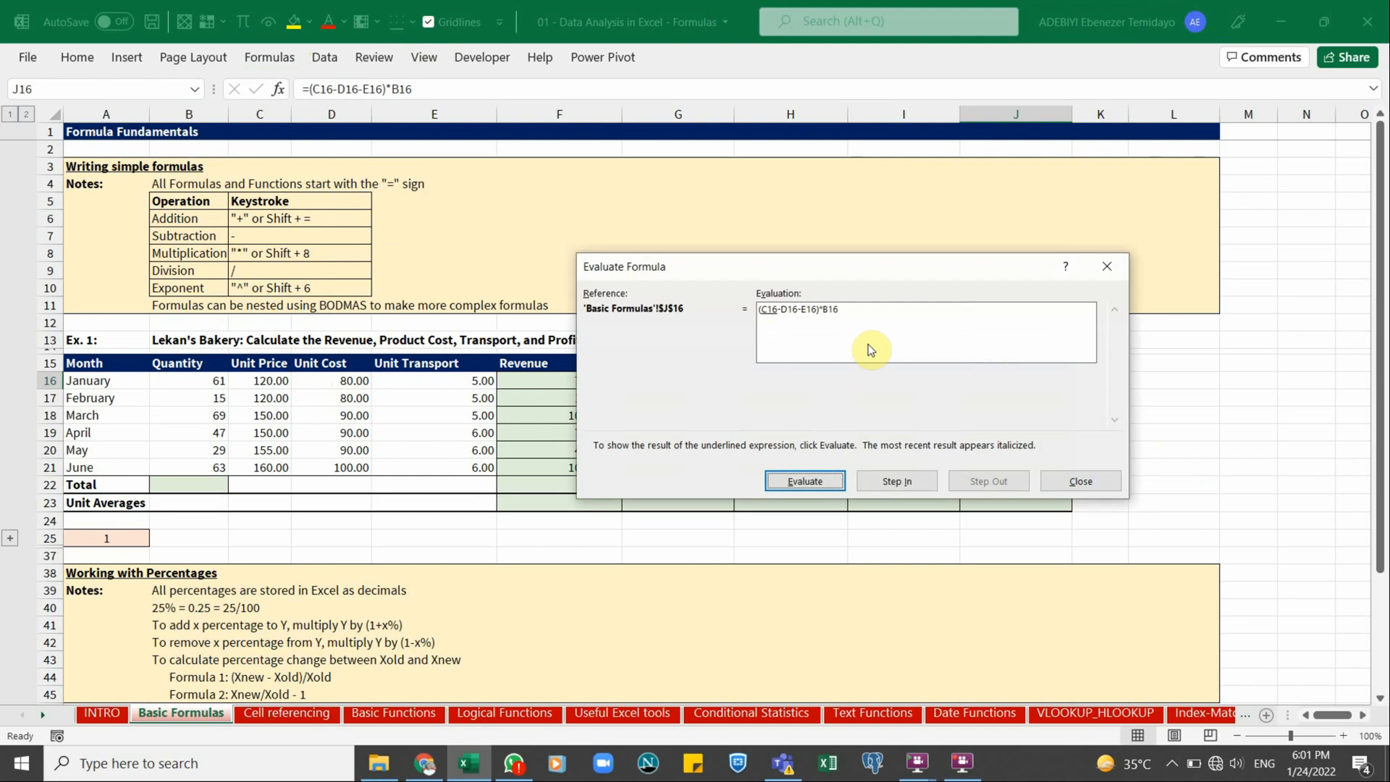
left_click(799, 484)
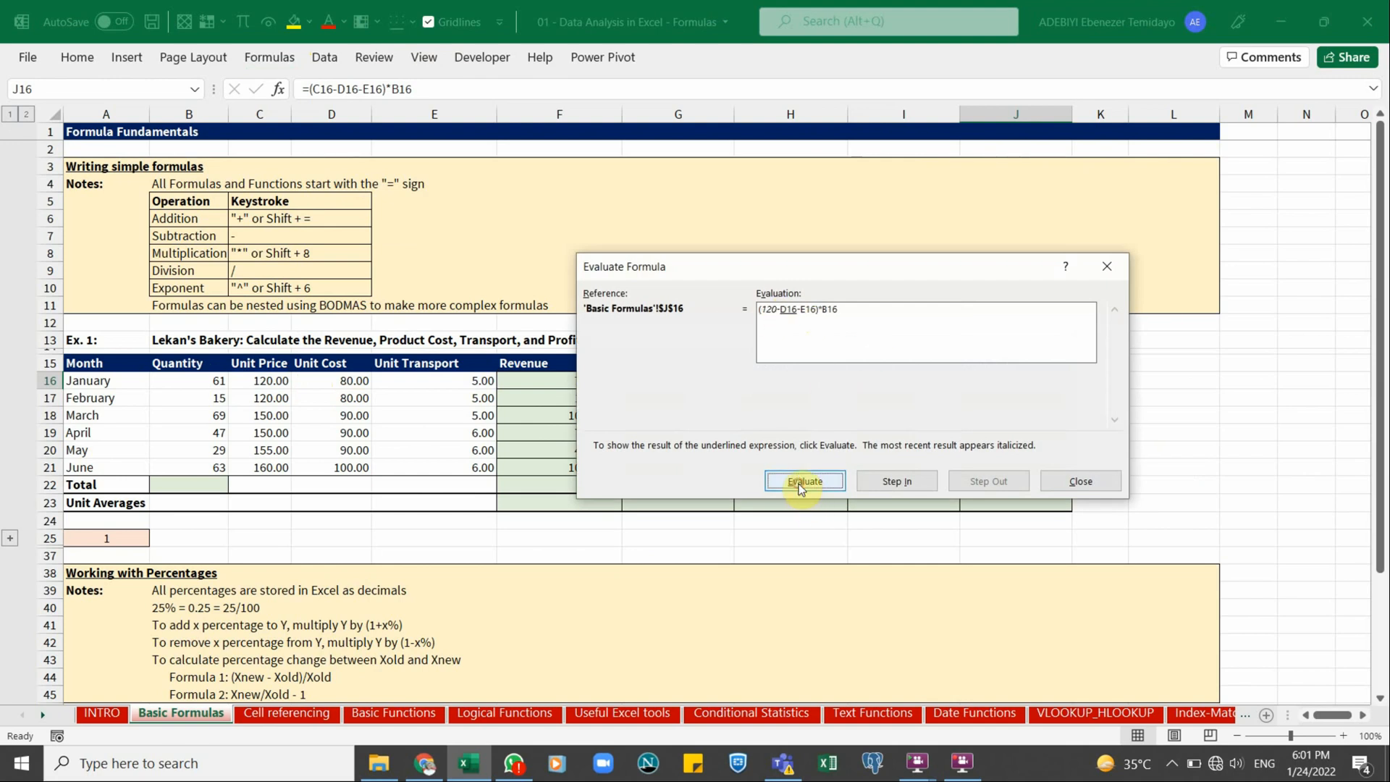
left_click(799, 484)
left_click(798, 483)
left_click(797, 483)
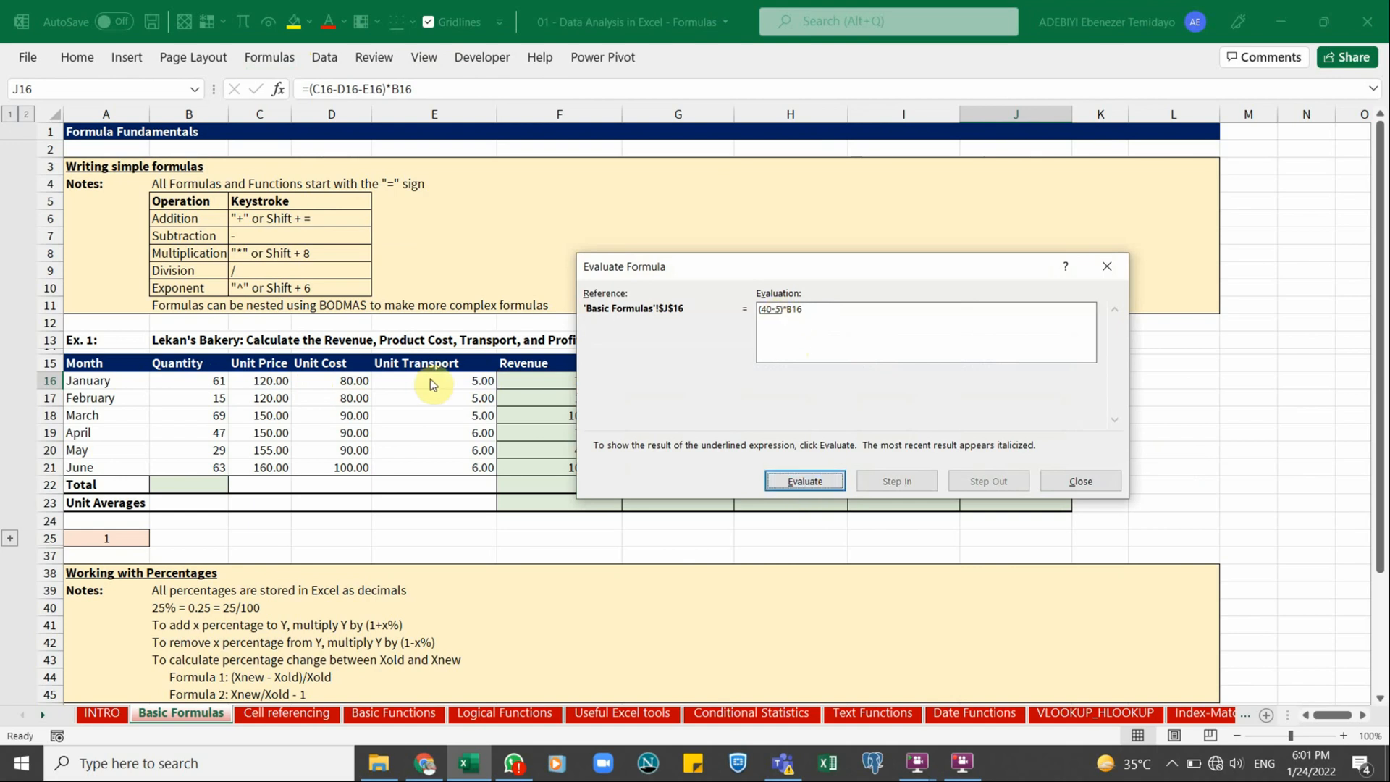
left_click(815, 490)
mouse_move(750, 270)
left_mouse_down()
mouse_move(893, 400)
mouse_move(750, 269)
left_mouse_up()
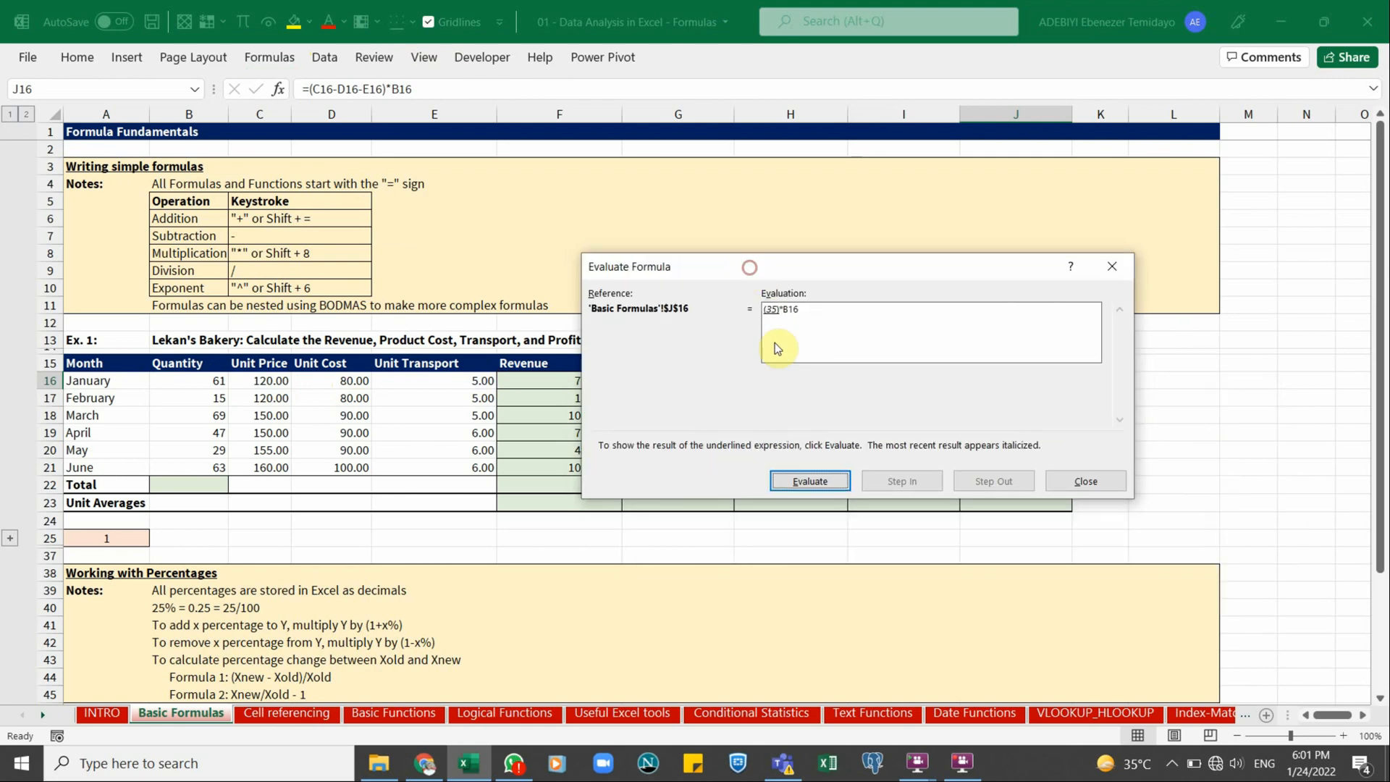
left_click(816, 482)
left_click(818, 480)
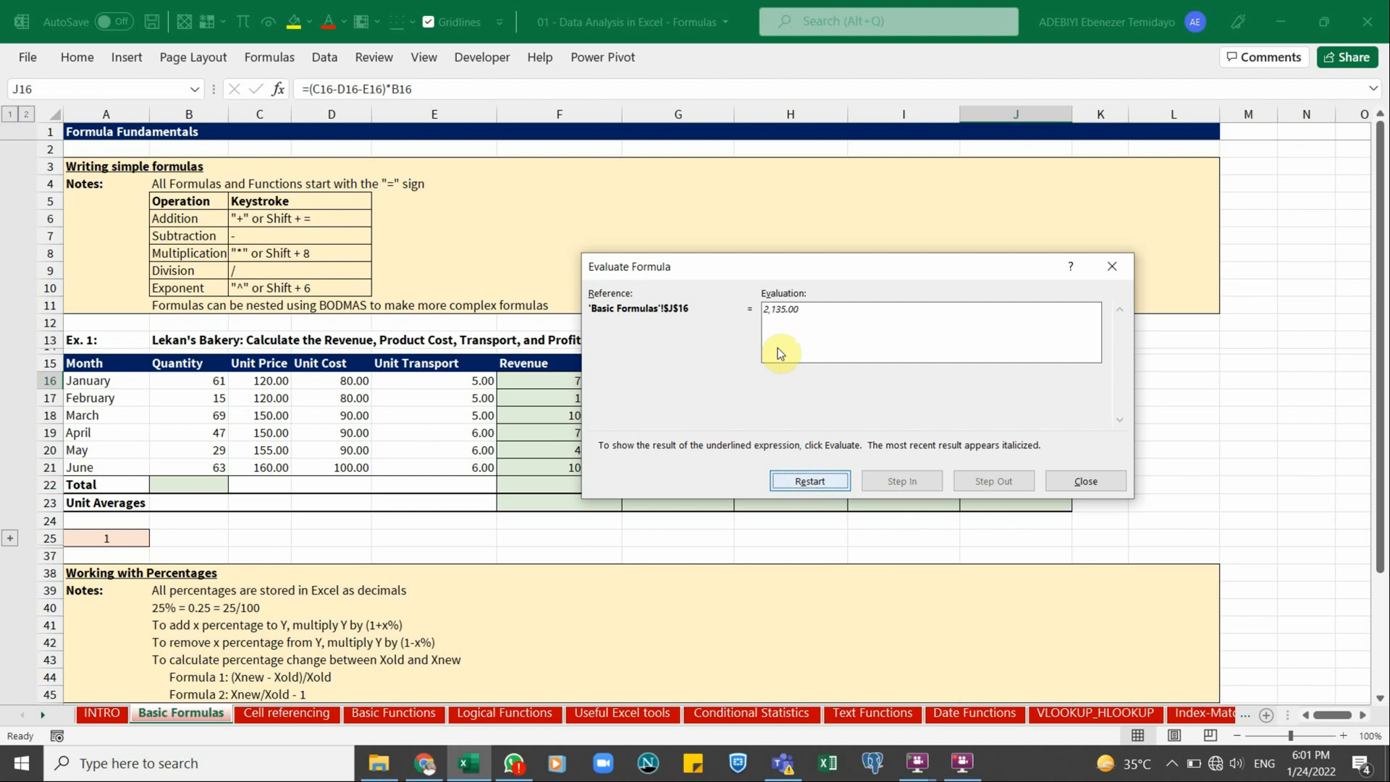
left_click(1112, 265)
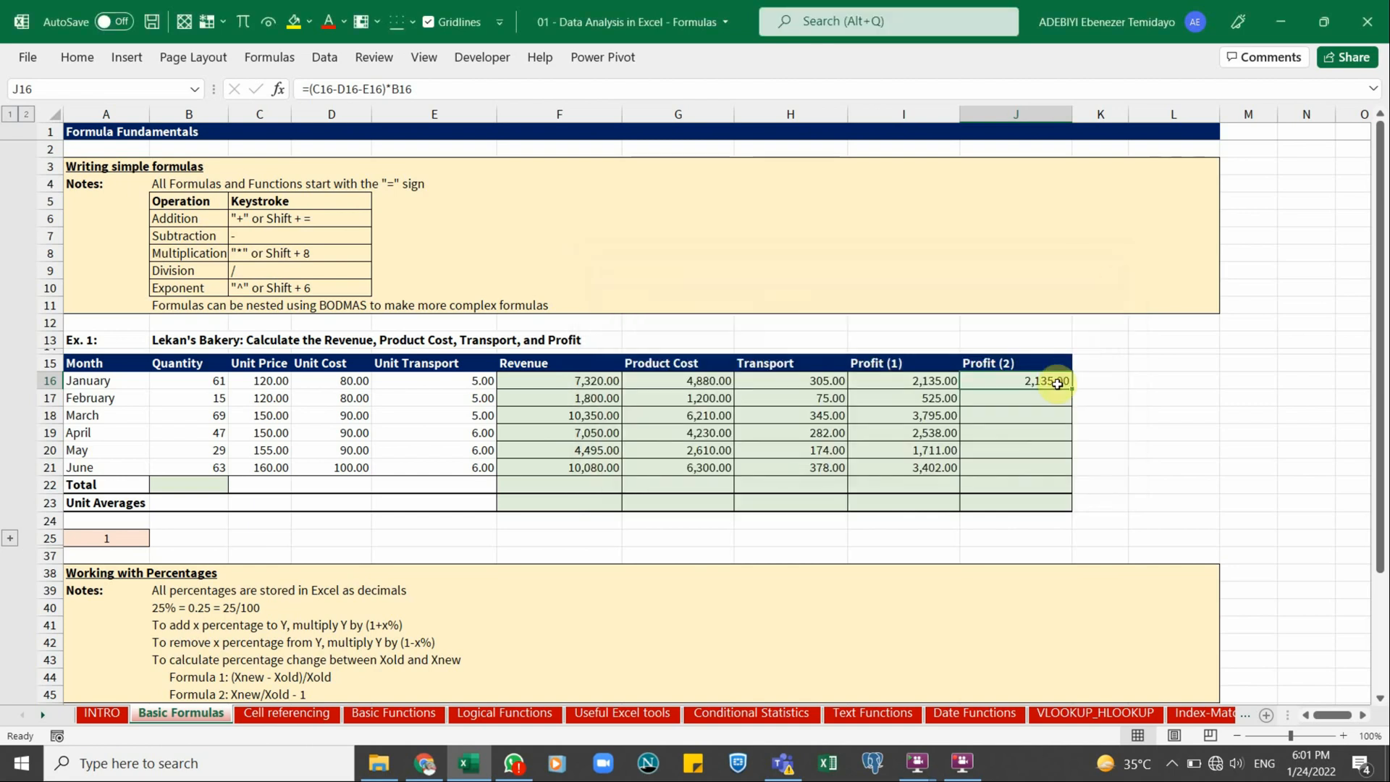
Fill the Profit (2) formula from J16 down to J21 for February to June
left_click_drag(1070, 390, 1063, 472)
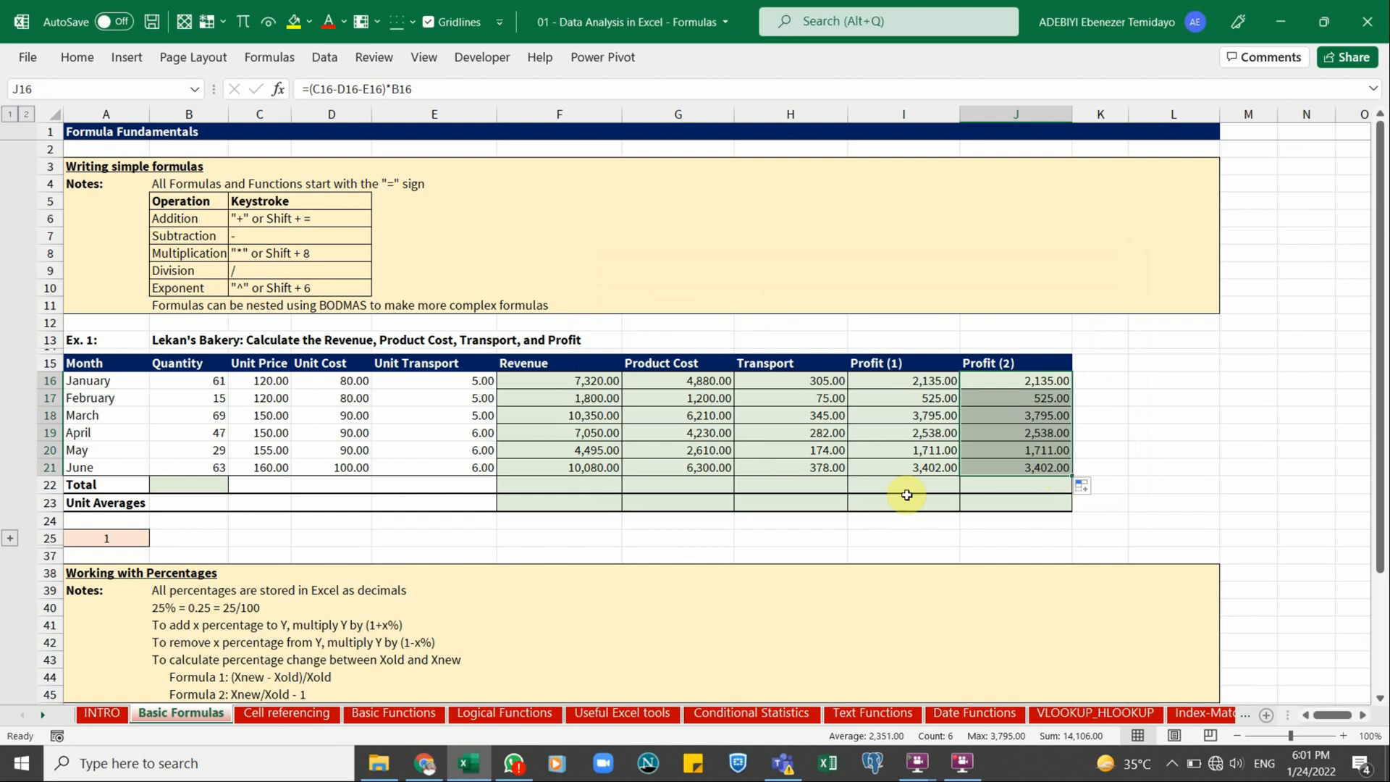
left_click(203, 492)
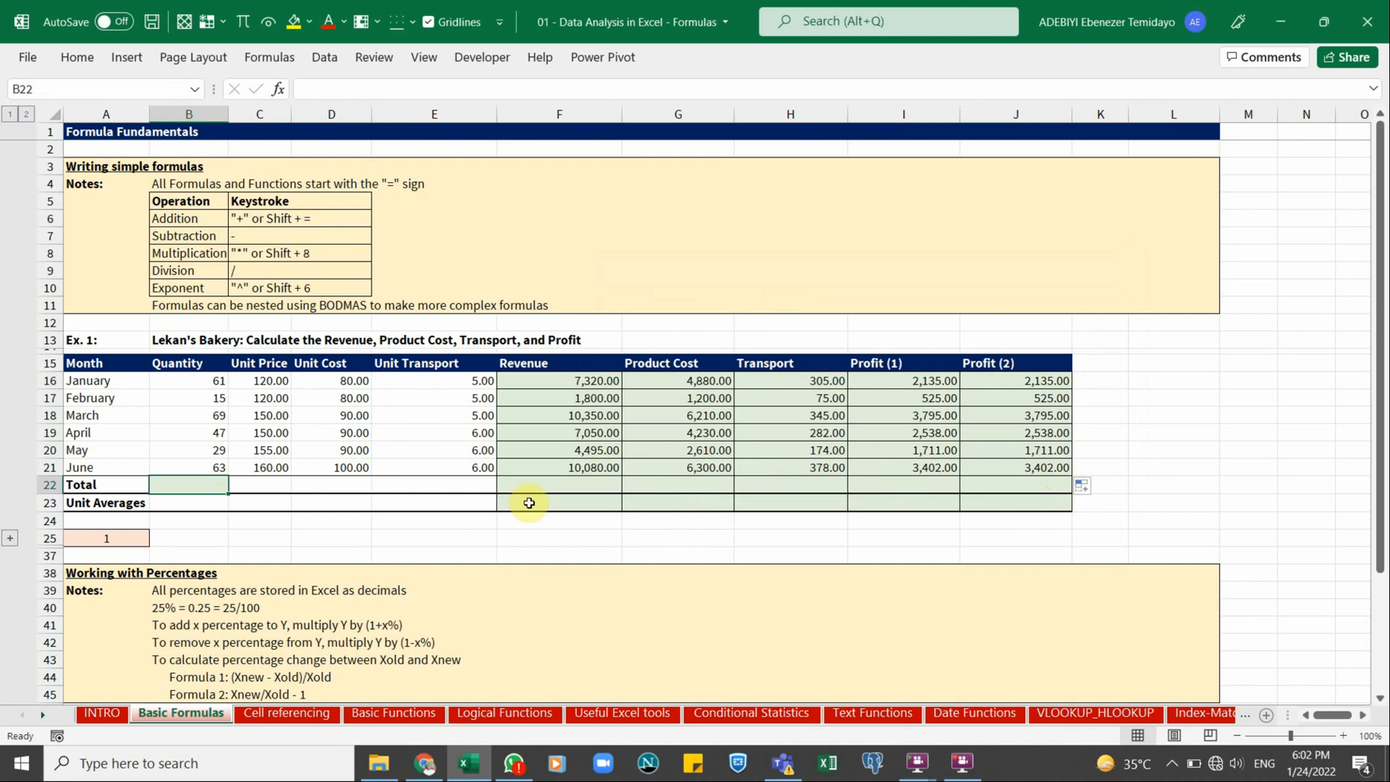
left_click(829, 342)
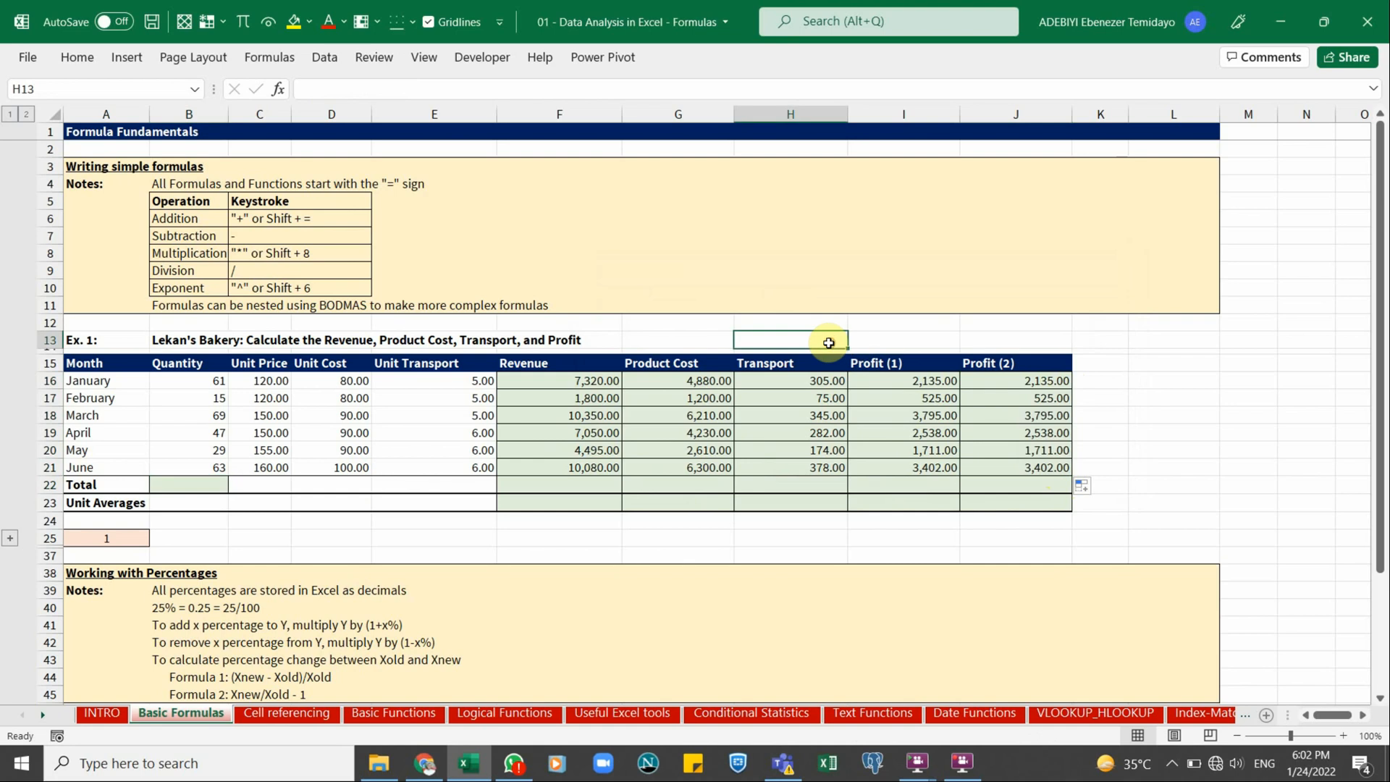
type("sum")
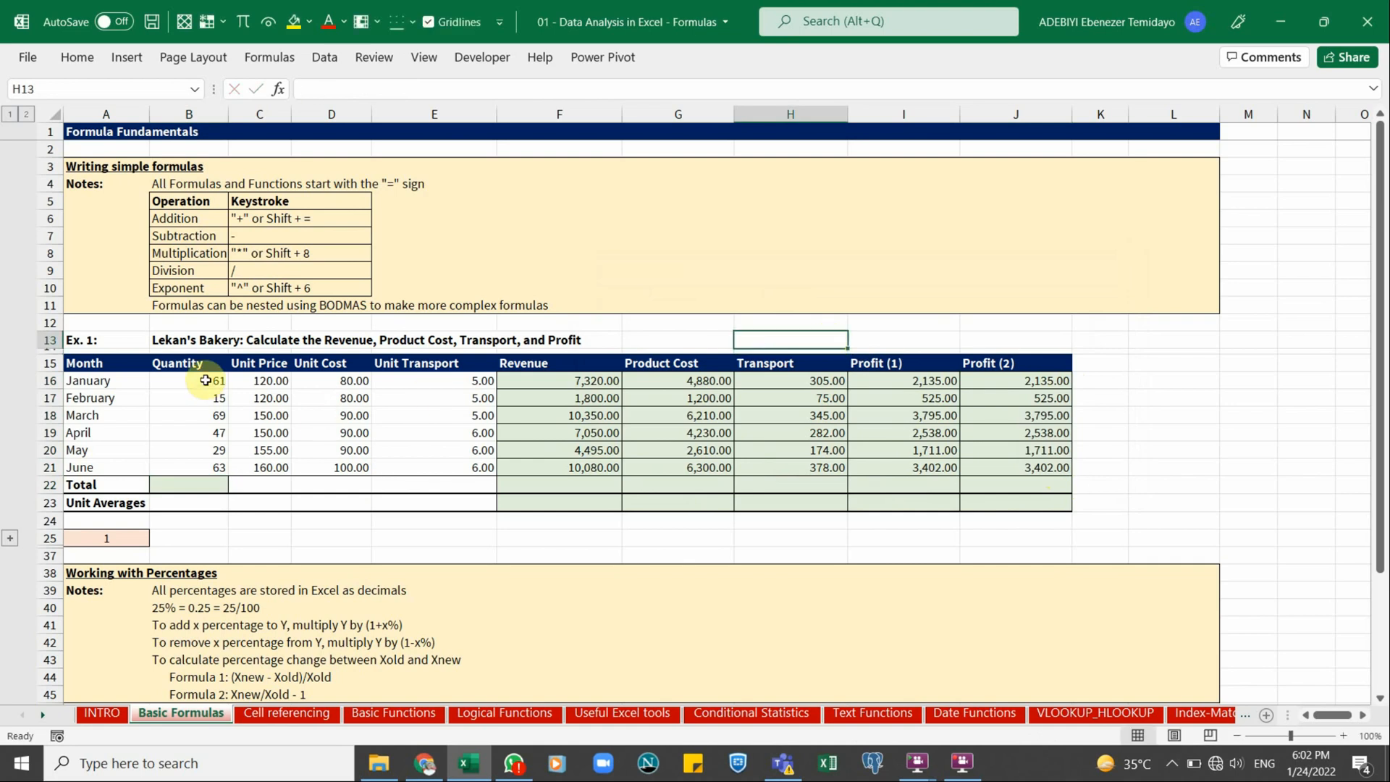
left_click(207, 483)
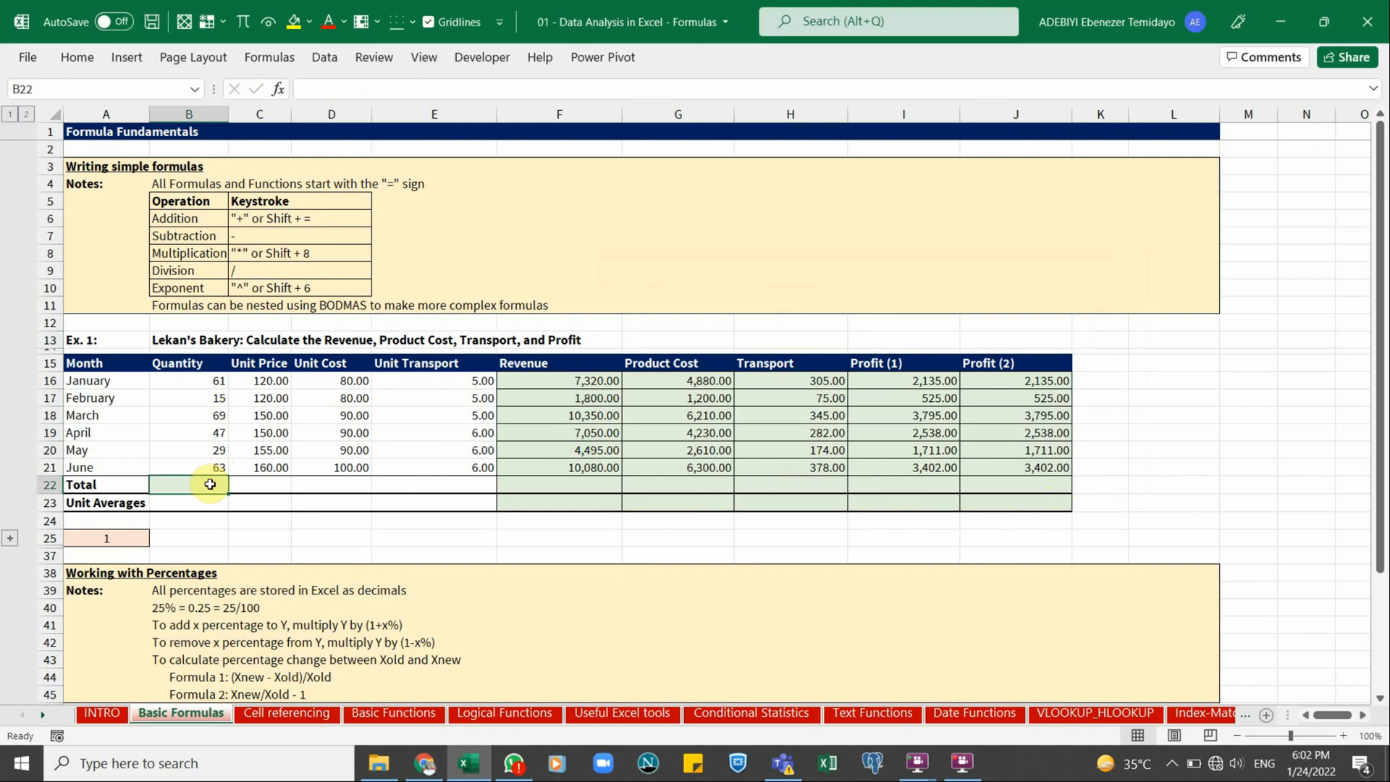
left_click(90, 382)
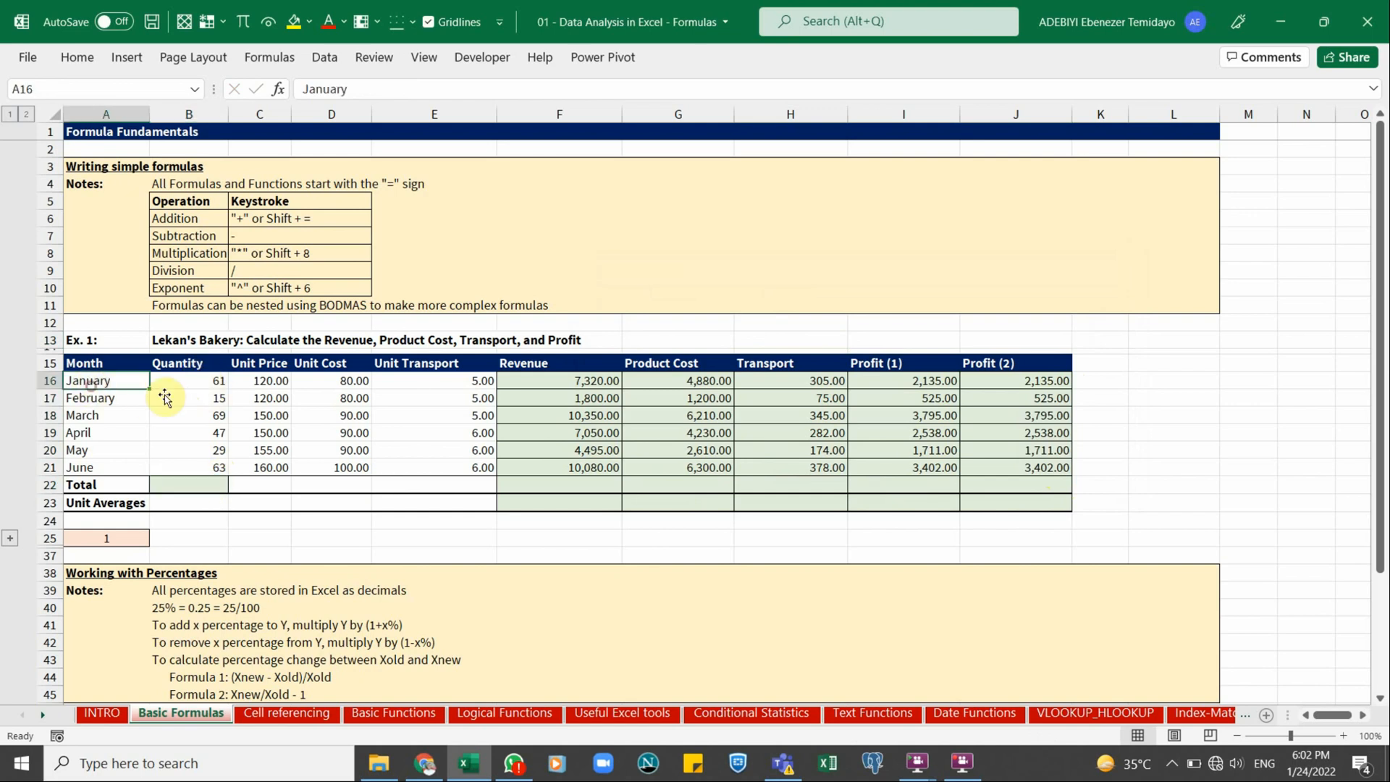
Total the January to June quantities in B22 with =SUM(B16:B21) and check the result against the selected quantities
left_click(179, 392)
left_click(121, 398)
left_click_drag(185, 400, 192, 416)
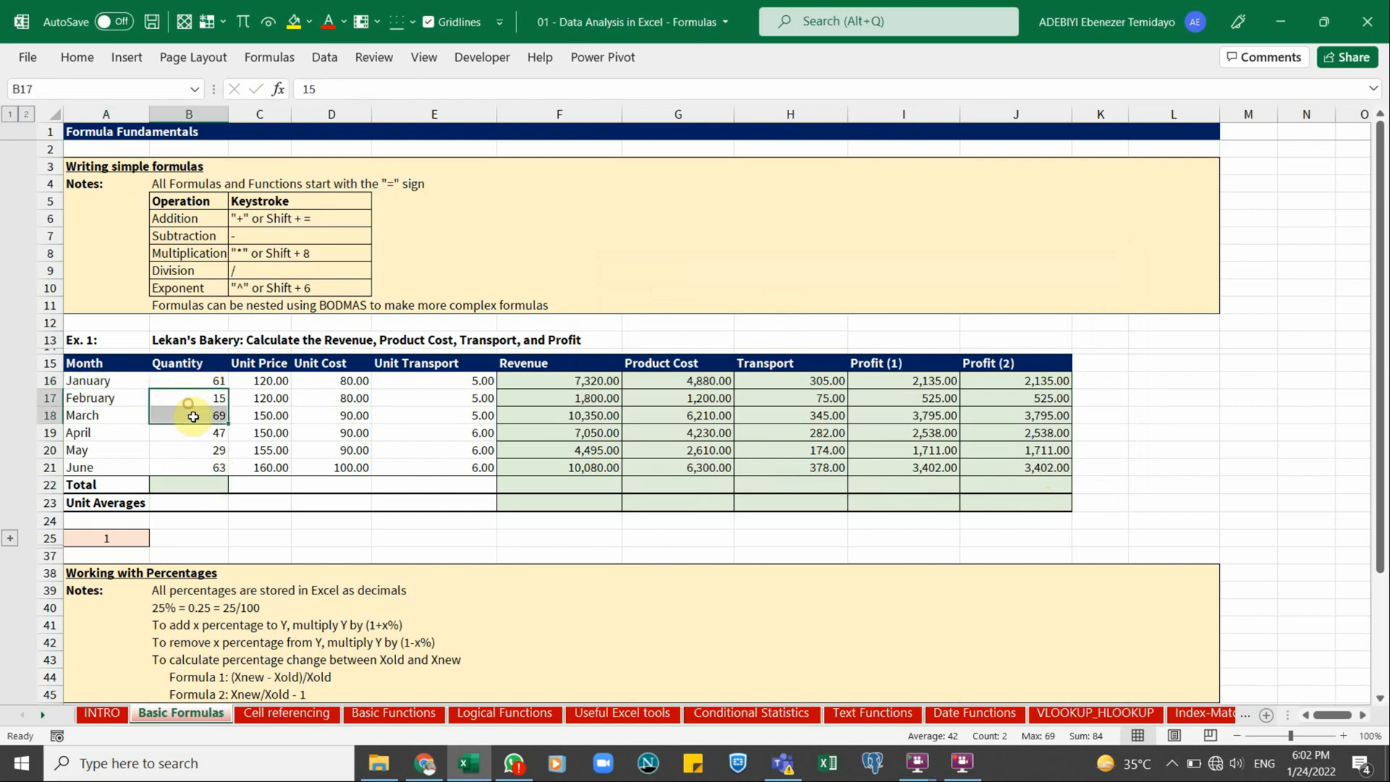
left_click(194, 485)
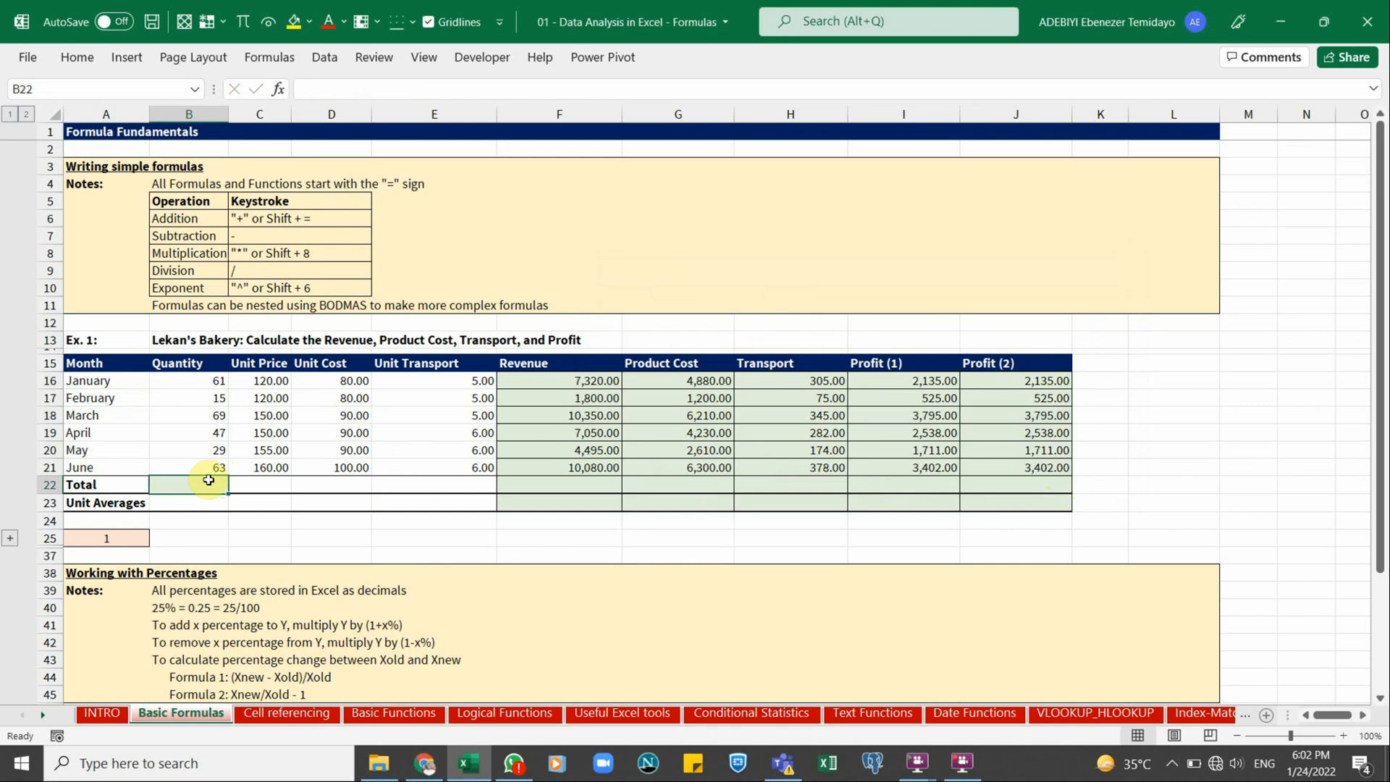
type("=sum")
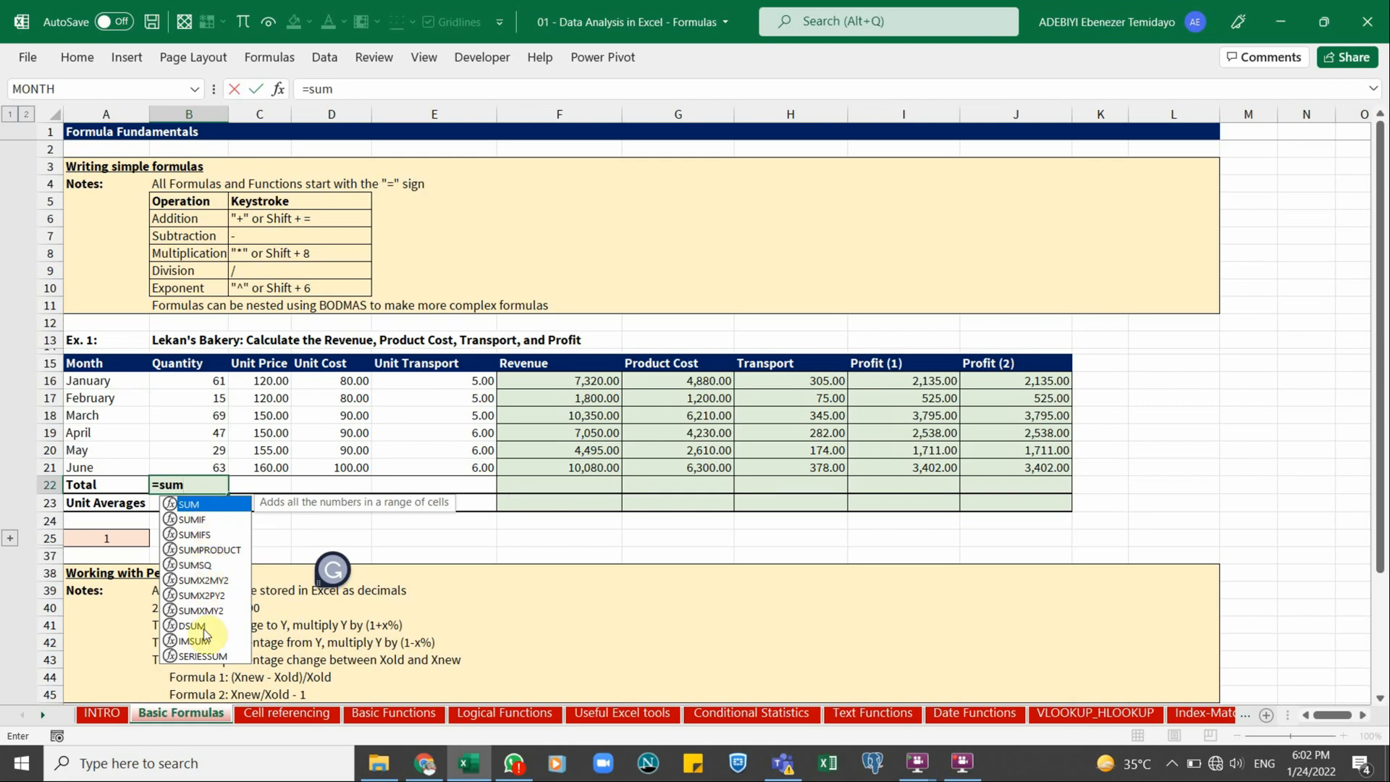
double_click(215, 510)
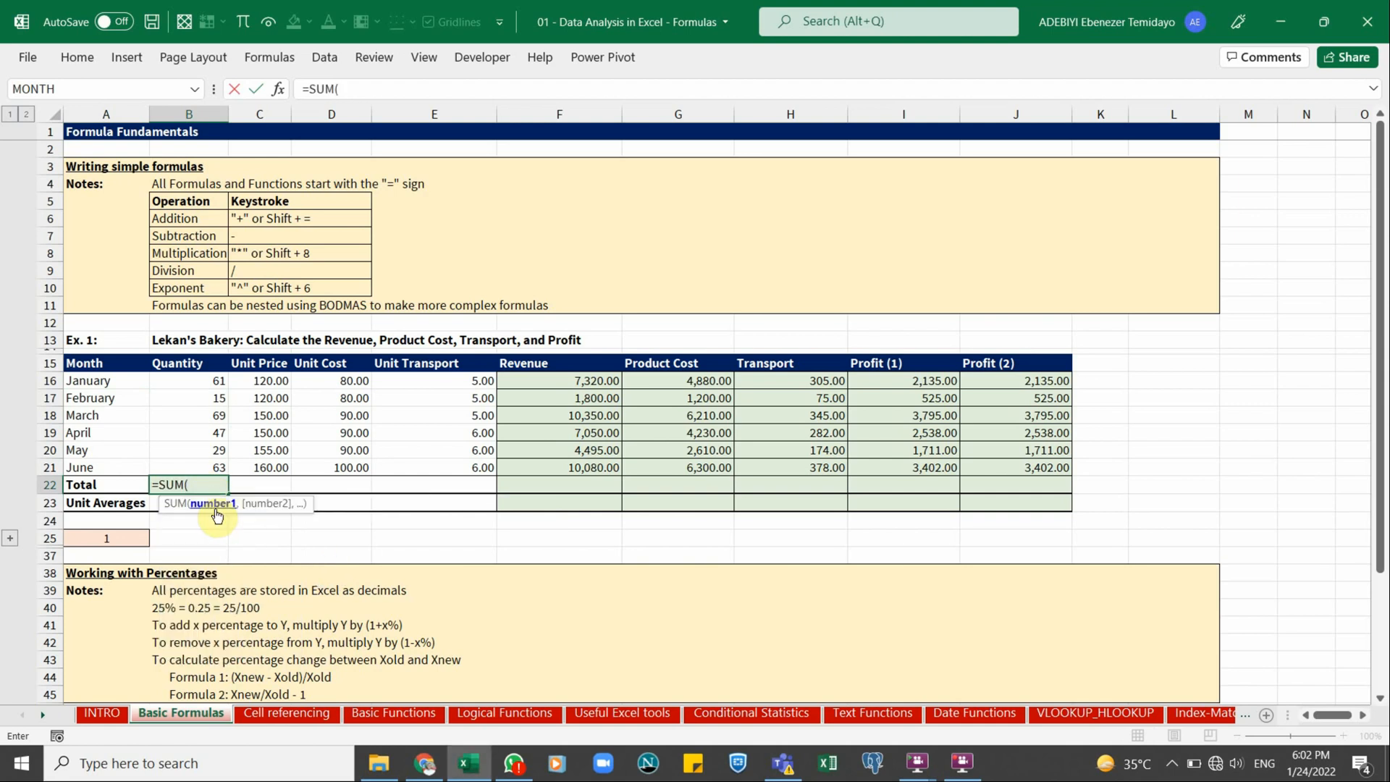
left_click_drag(208, 380, 208, 462)
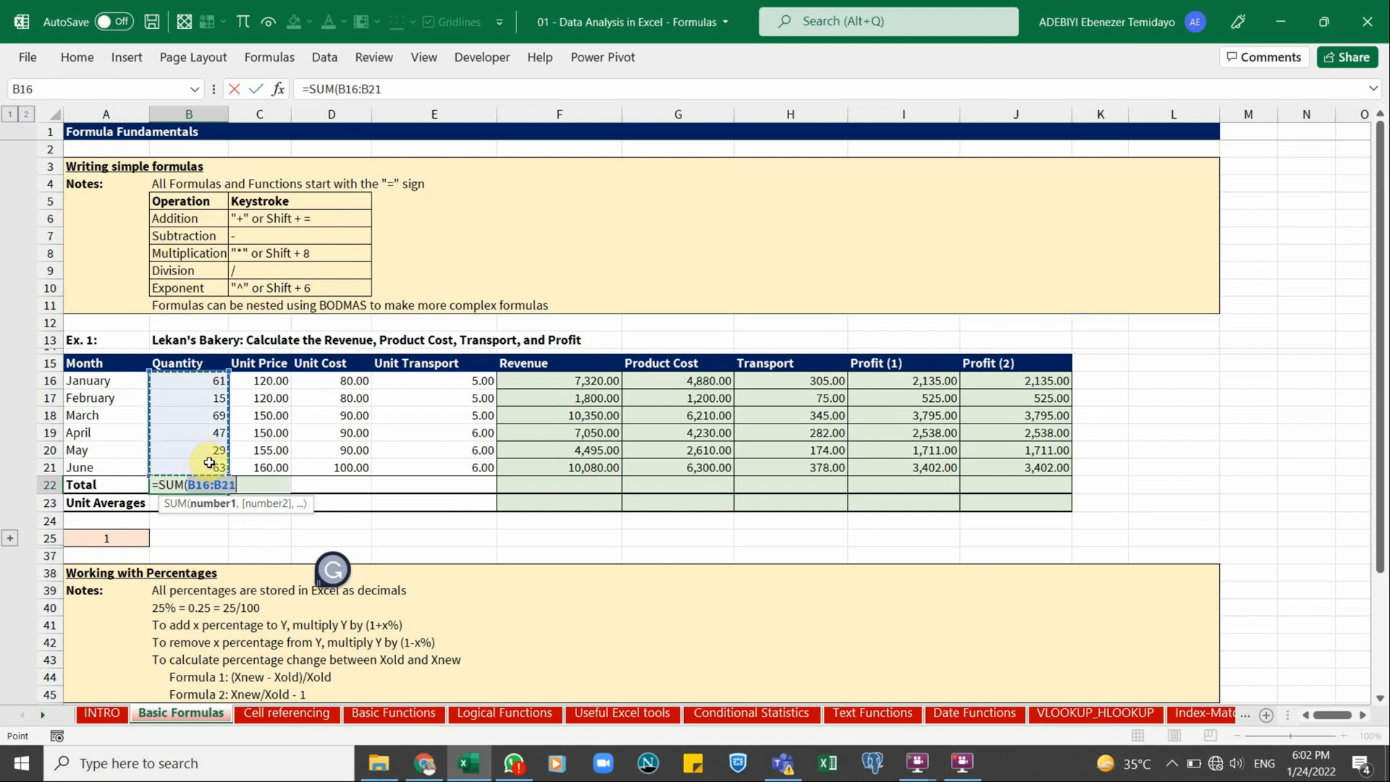
type(")")
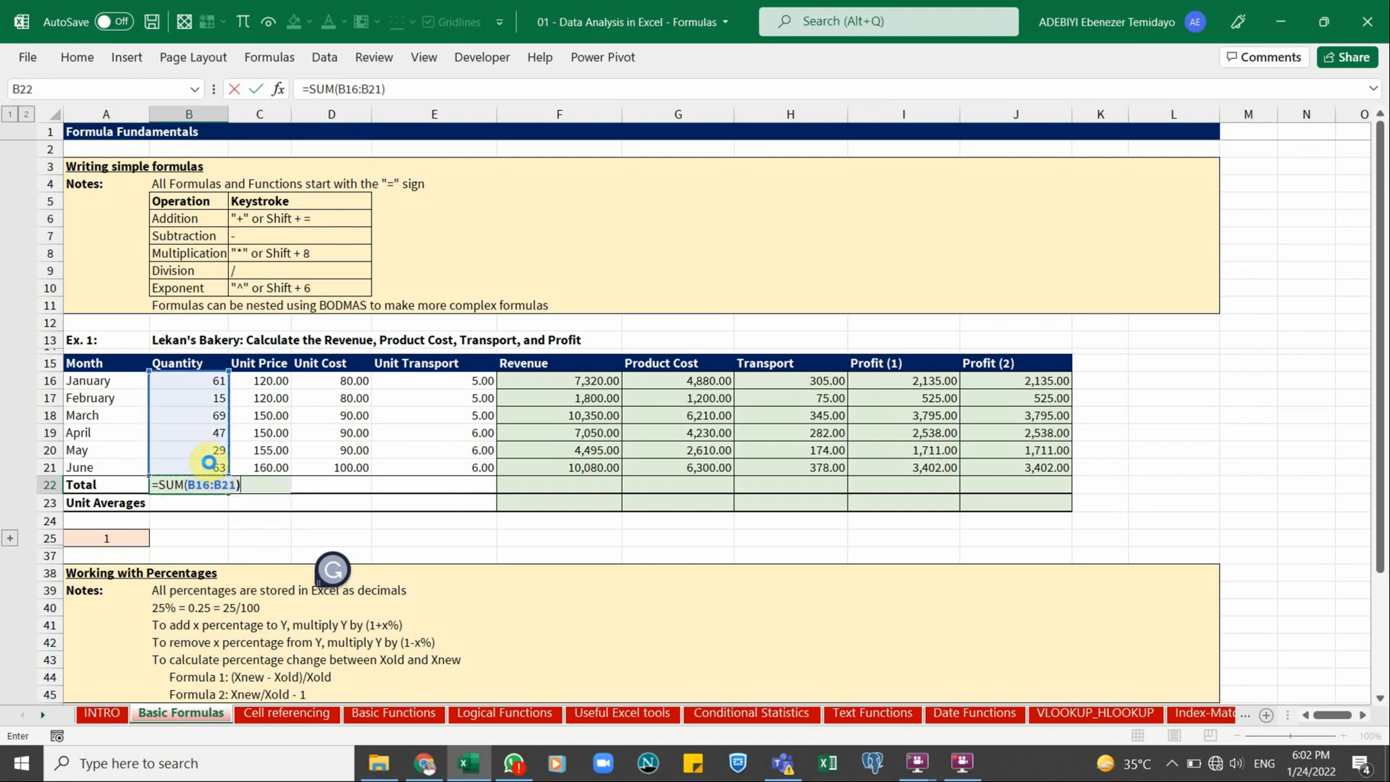
key("Return")
left_click_drag(209, 380, 212, 461)
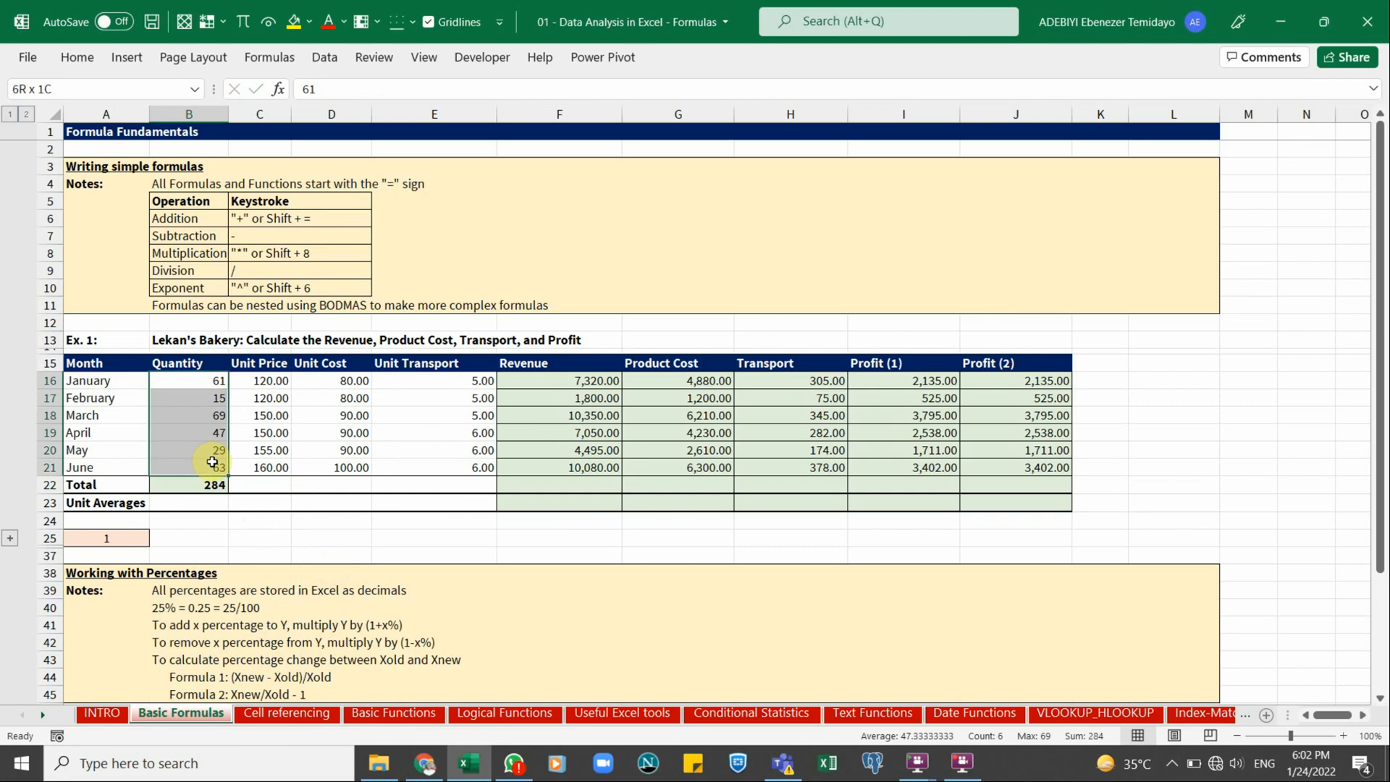
Fill the totals F22:J22 in one entry with =SUM(F16:F21), and check the range summed in J22
left_click(582, 463)
left_click(553, 487)
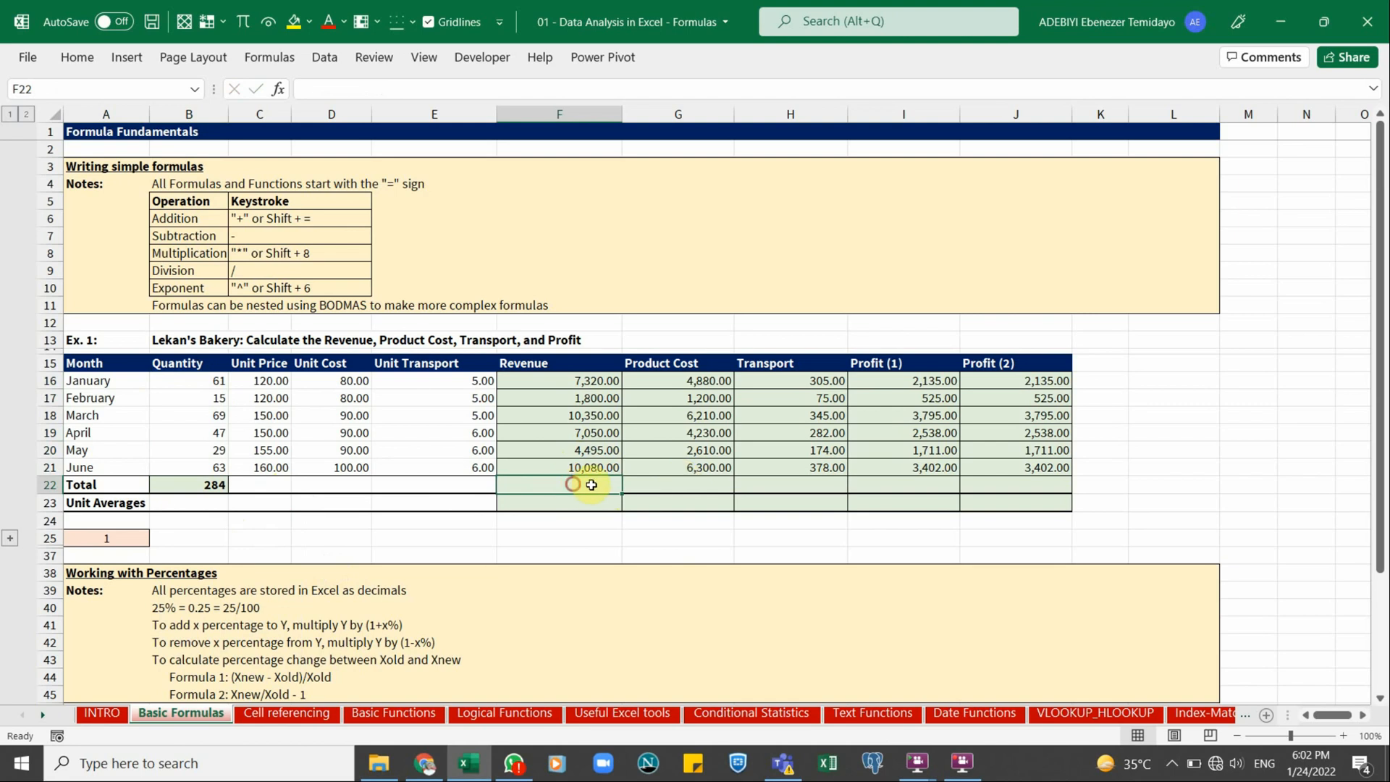
left_click_drag(591, 484, 1032, 482)
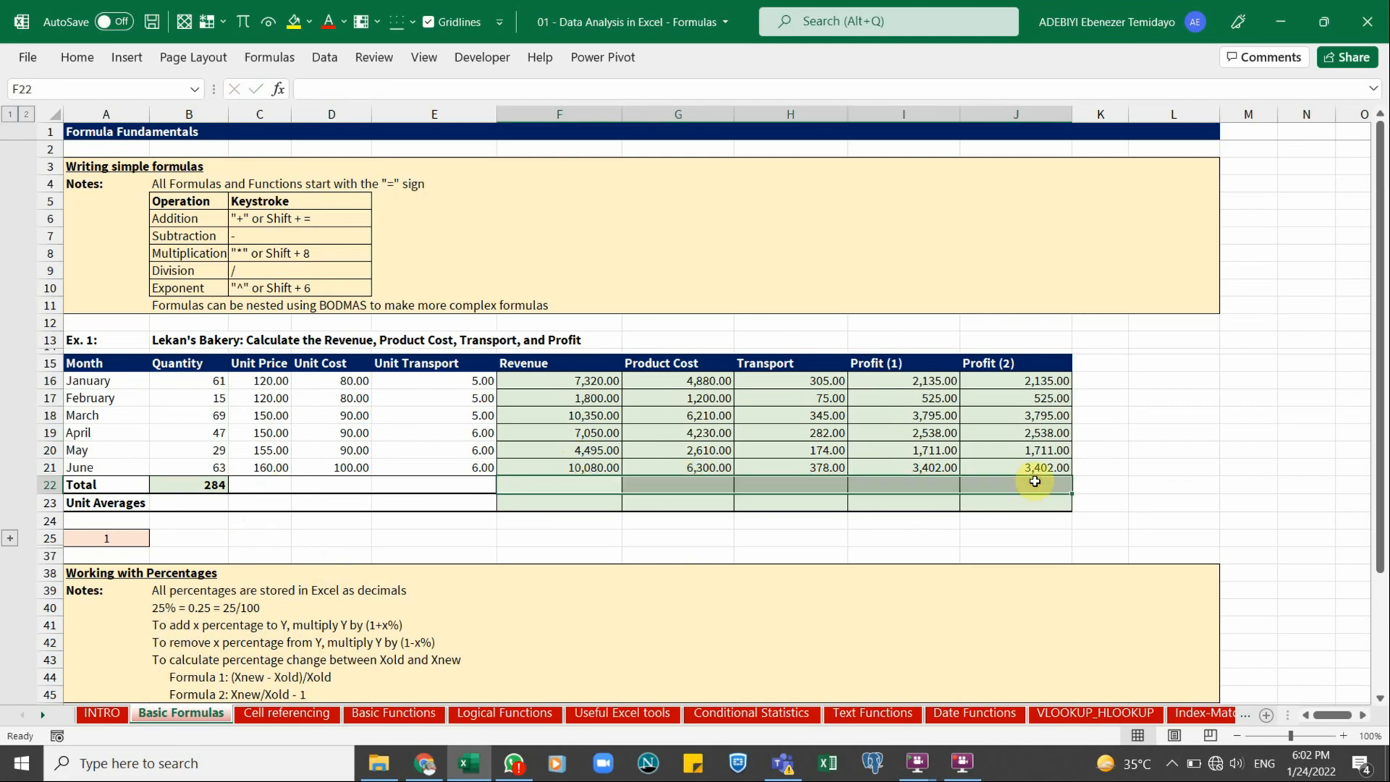
type("=sum")
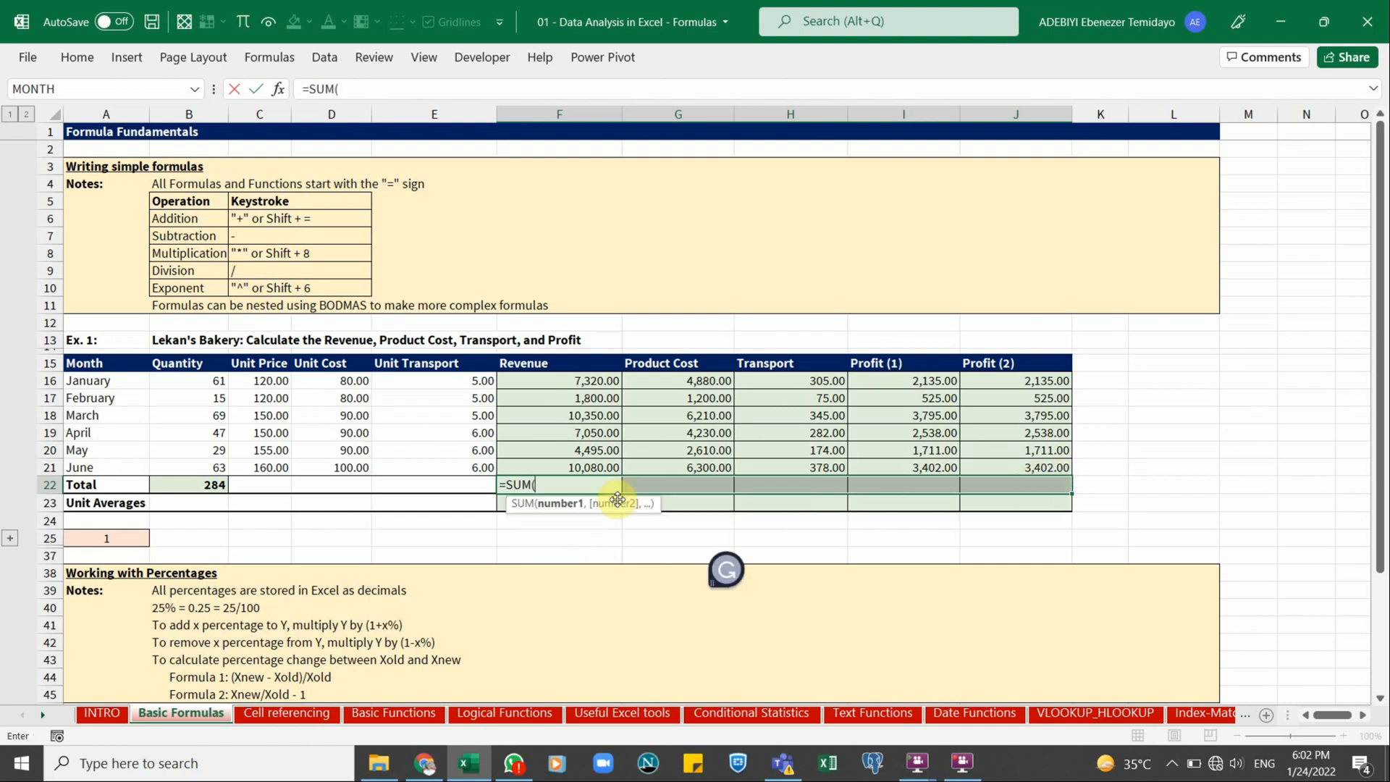
key("Tab")
left_click_drag(584, 381, 586, 465)
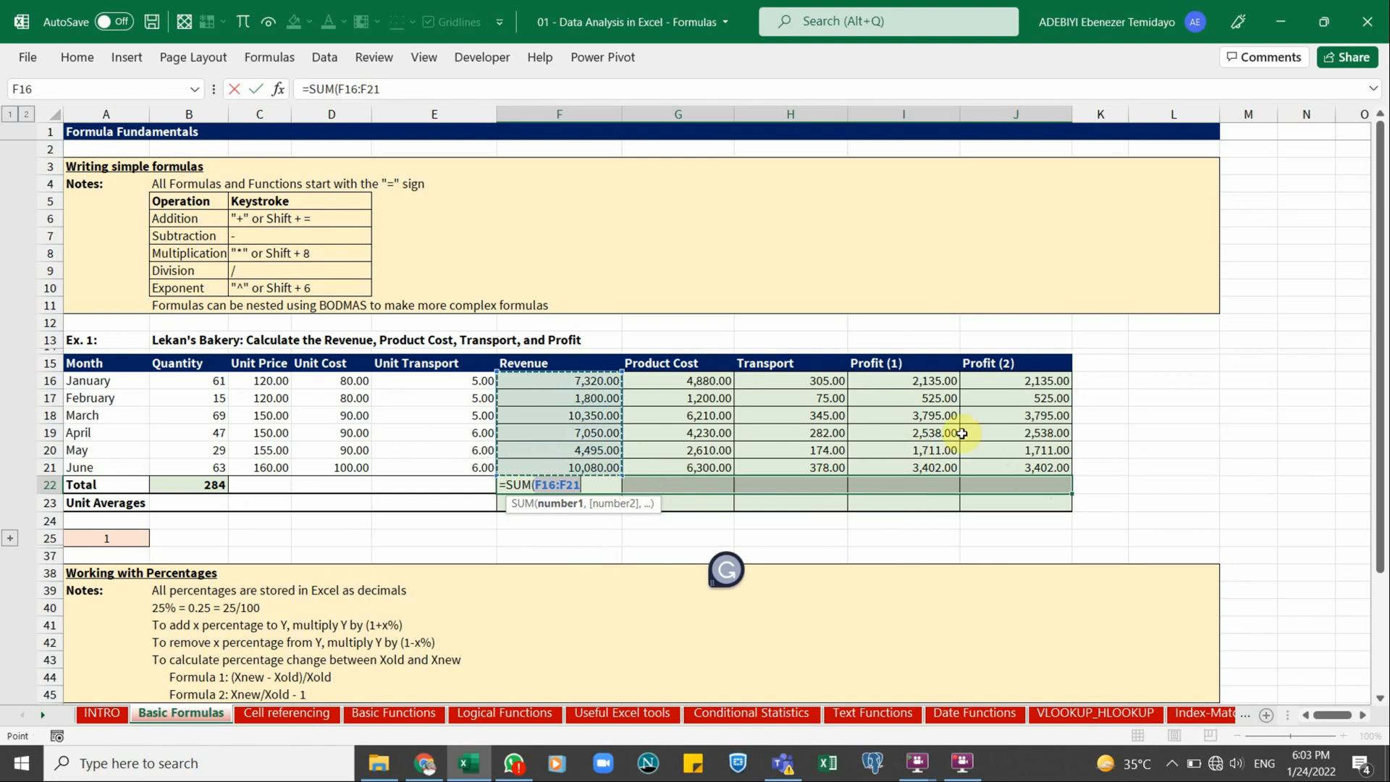
key("ctrl+Return")
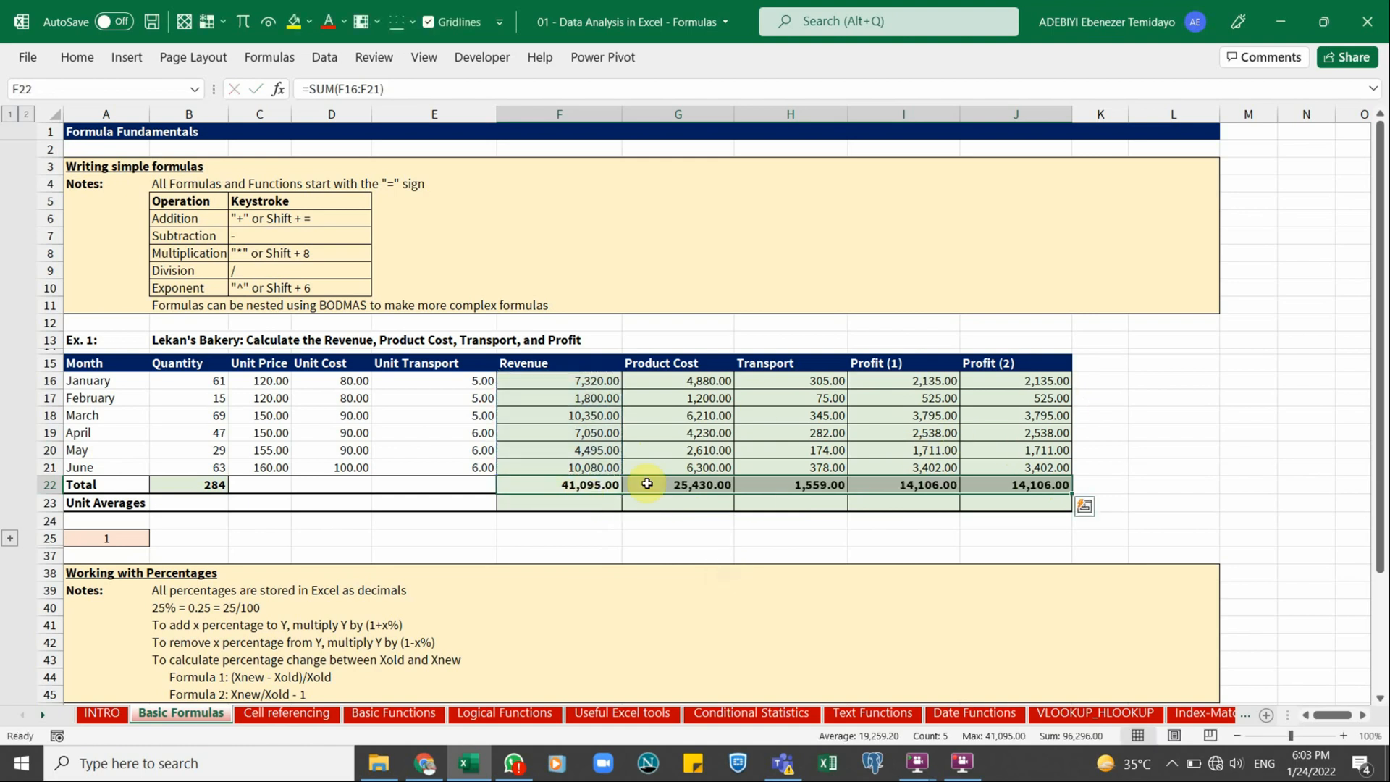
left_click(1028, 485)
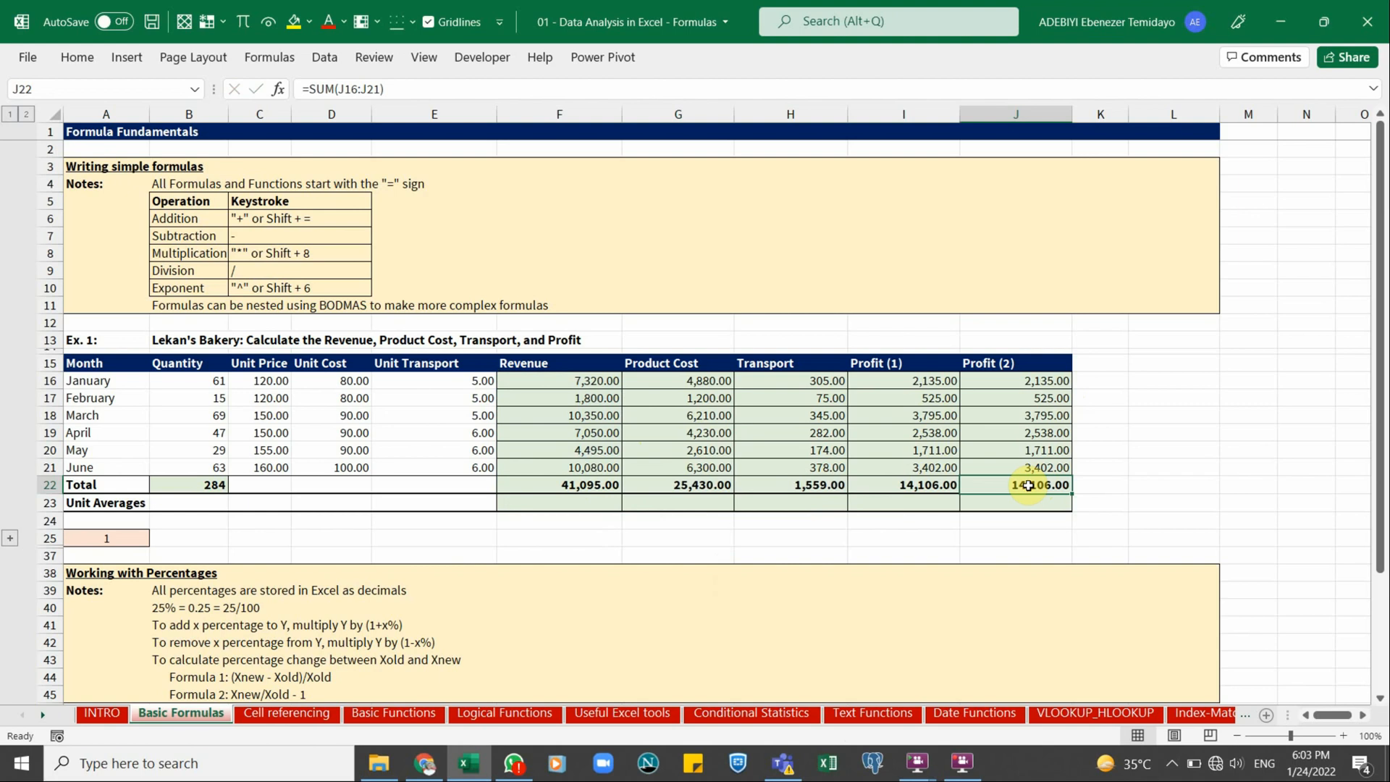
double_click(1028, 485)
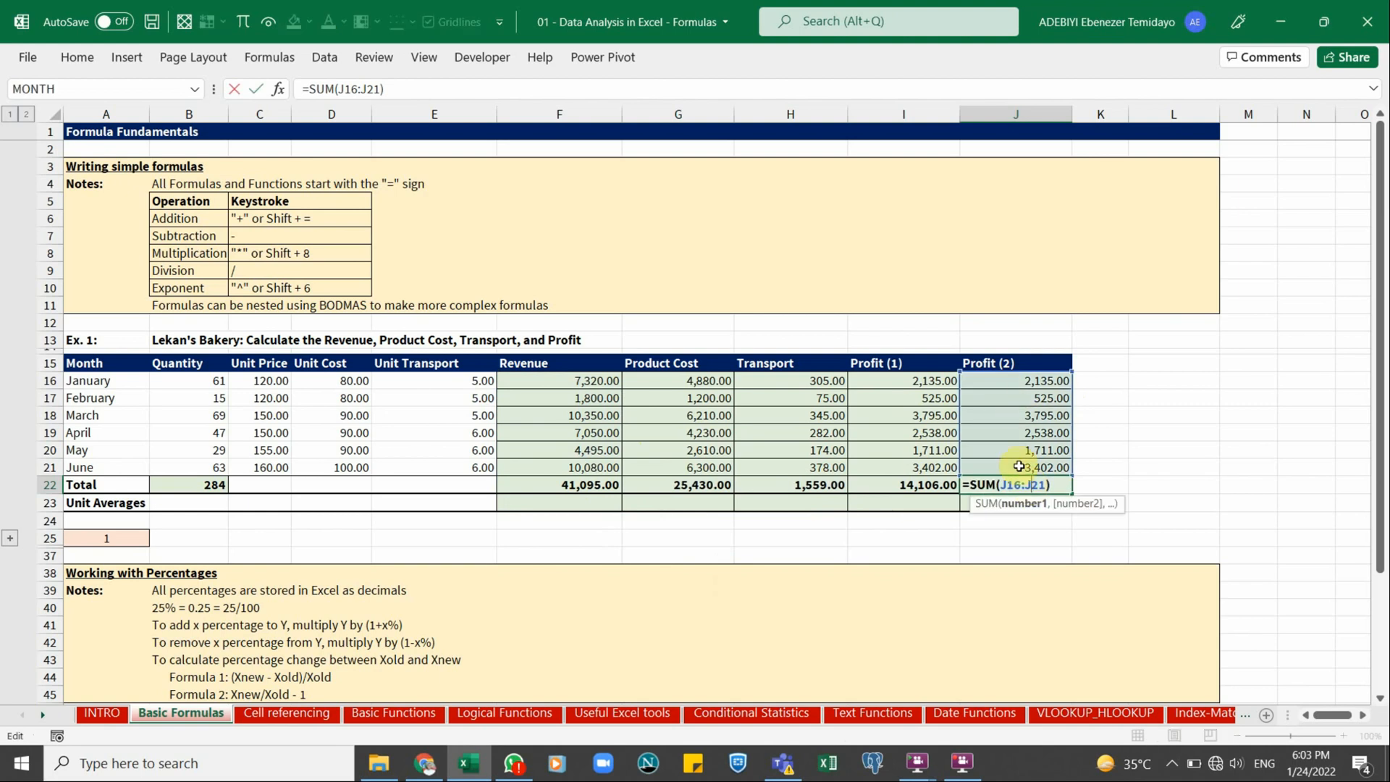
key("Escape")
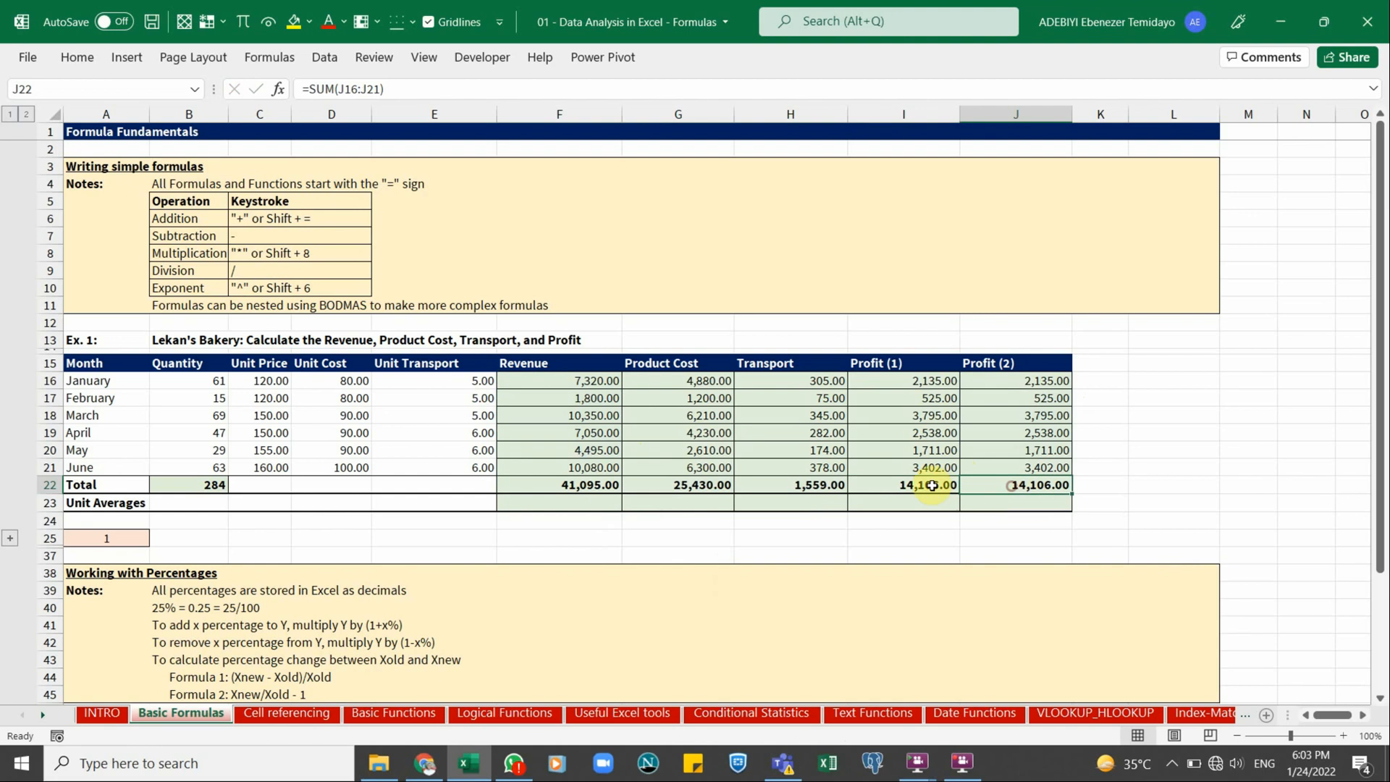
Calculate the unit average revenue in F23 with =F22/B22 and compare it with the simple average of the unit prices in C16:C21
left_click(132, 503)
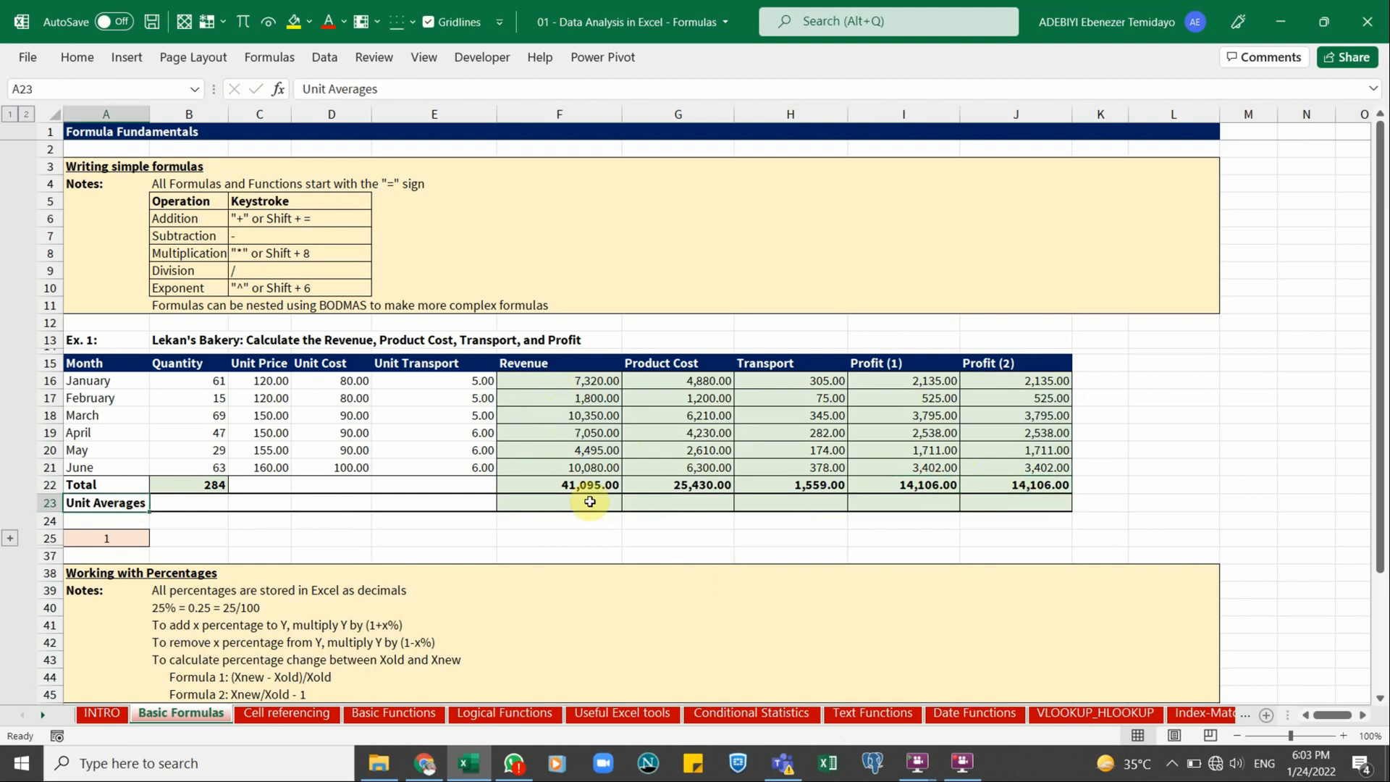
left_click(205, 485)
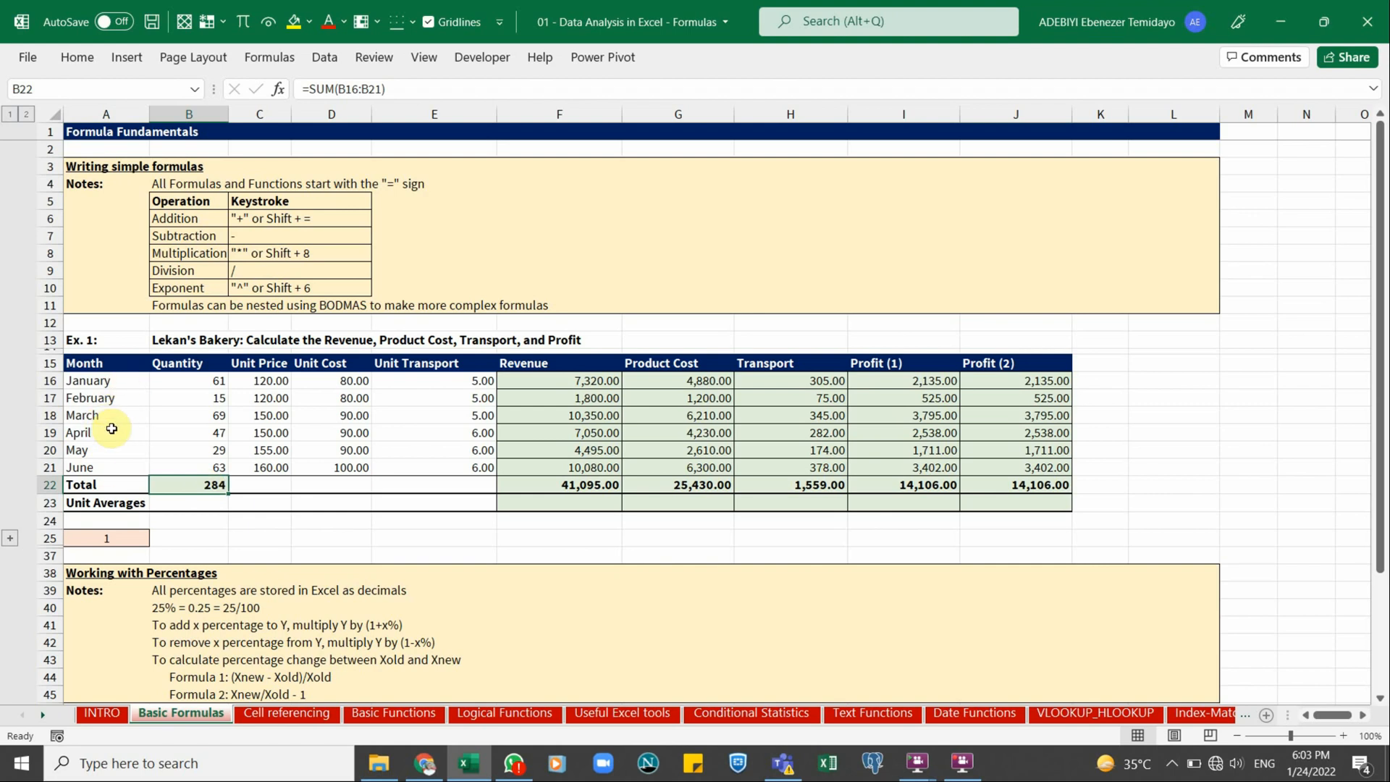
left_click(563, 505)
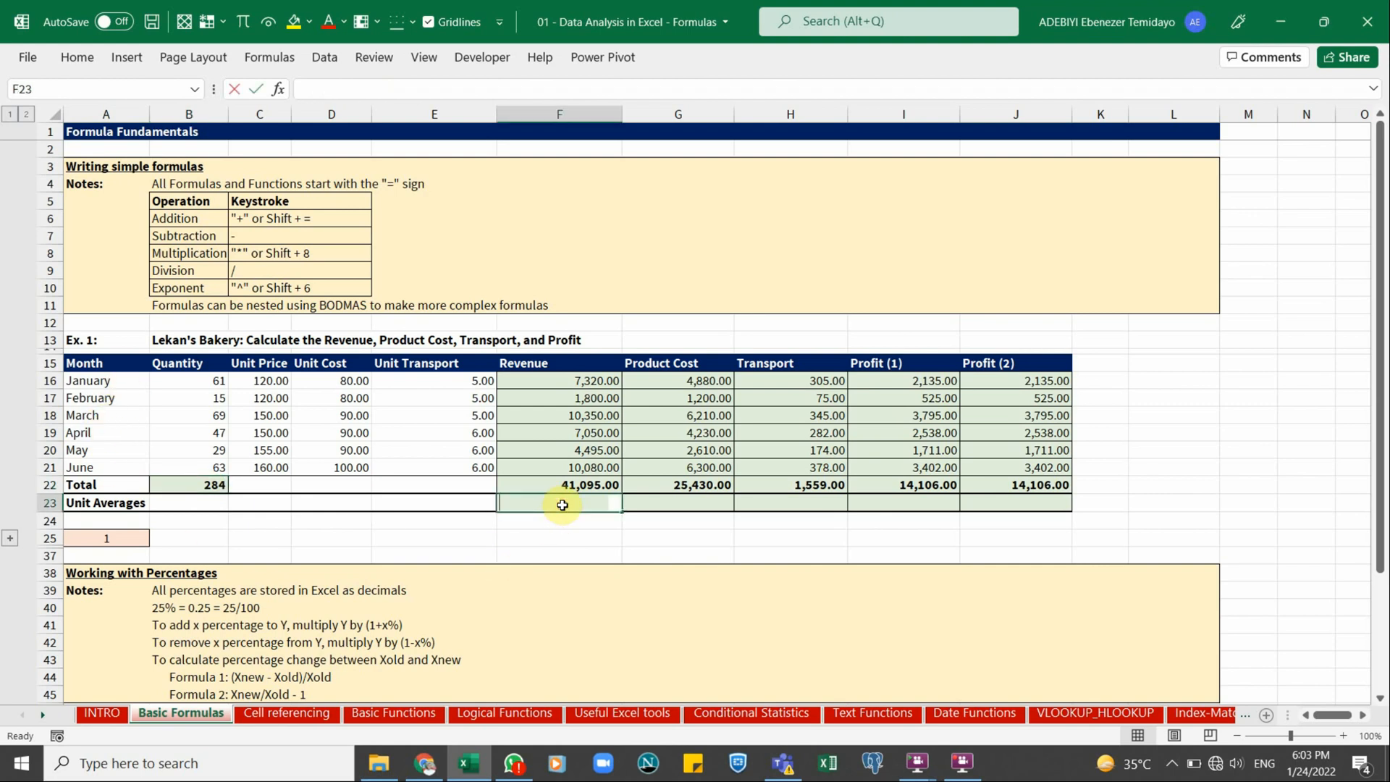
type("=")
key("Up")
type("/")
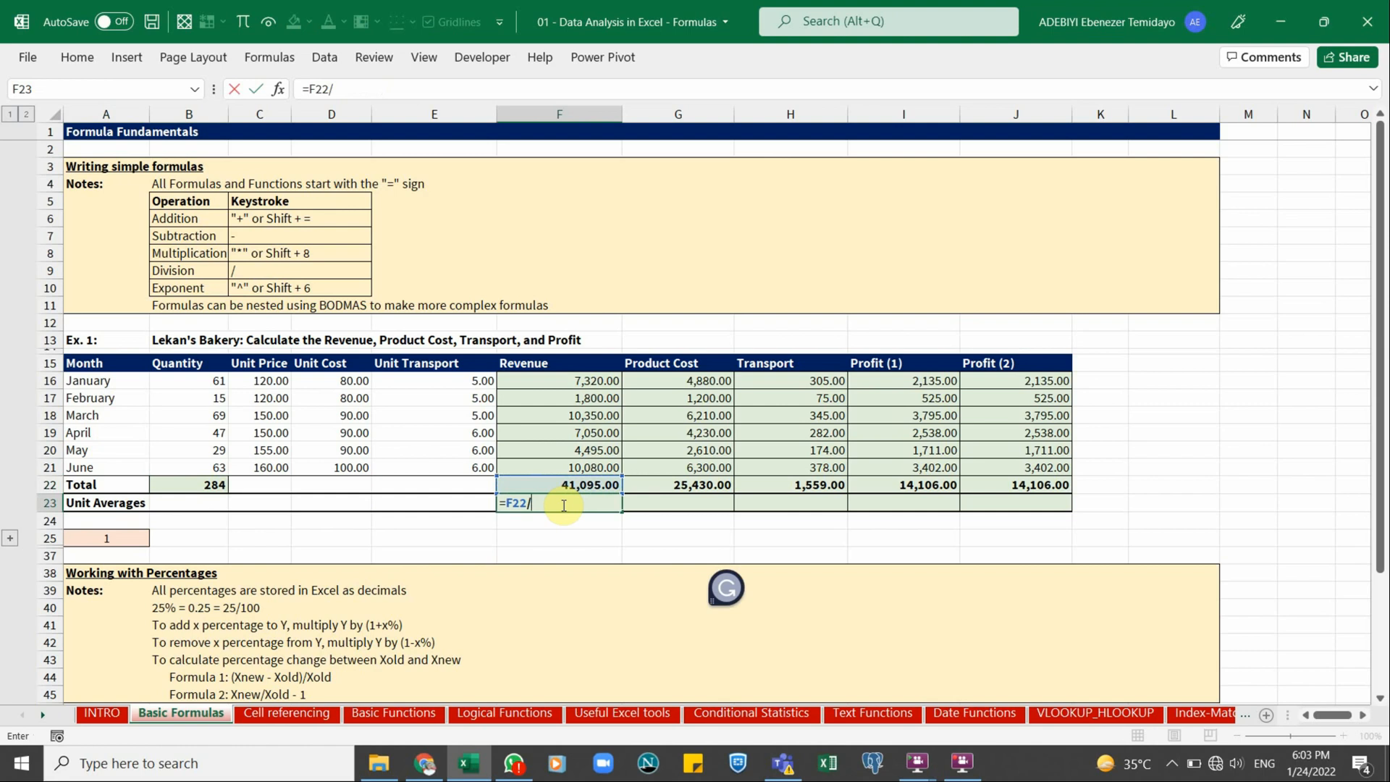
left_click(192, 484)
key("Return")
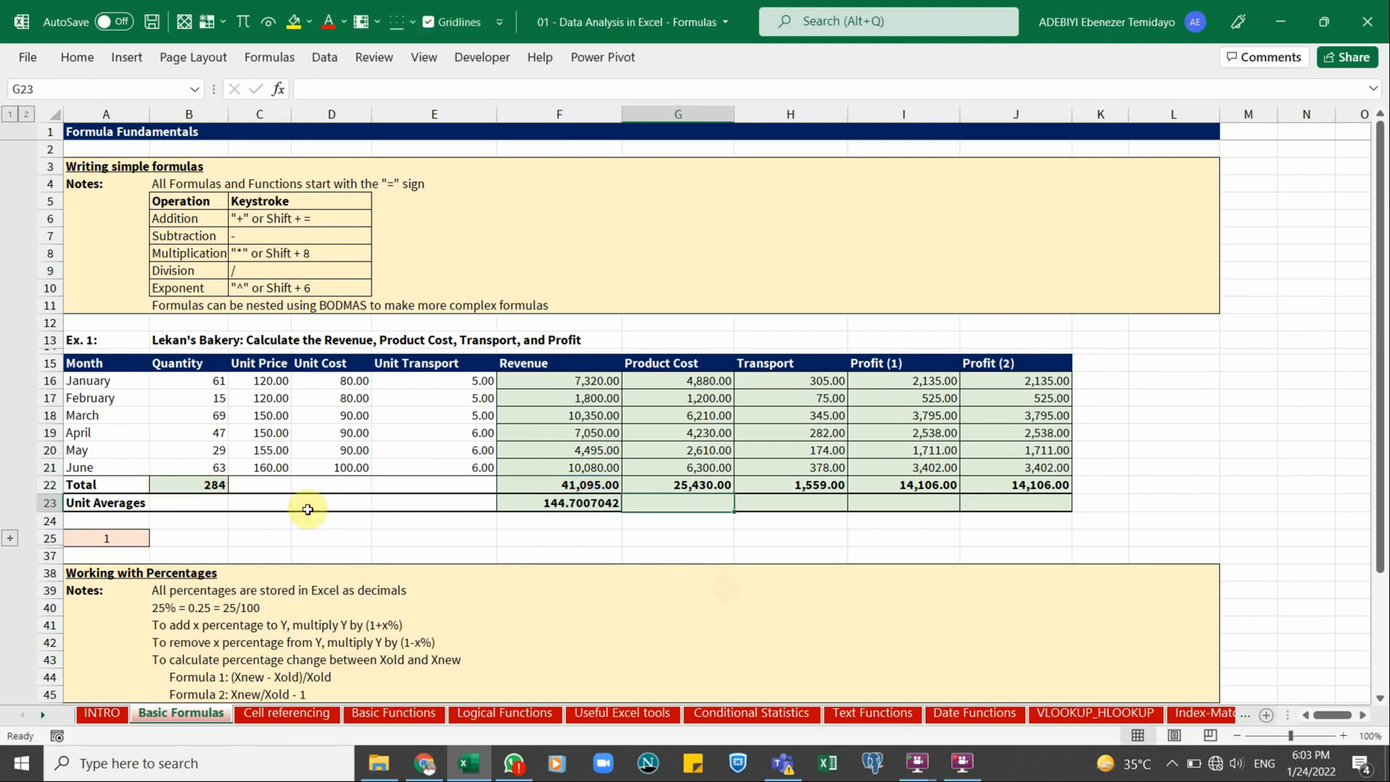
left_click(659, 502)
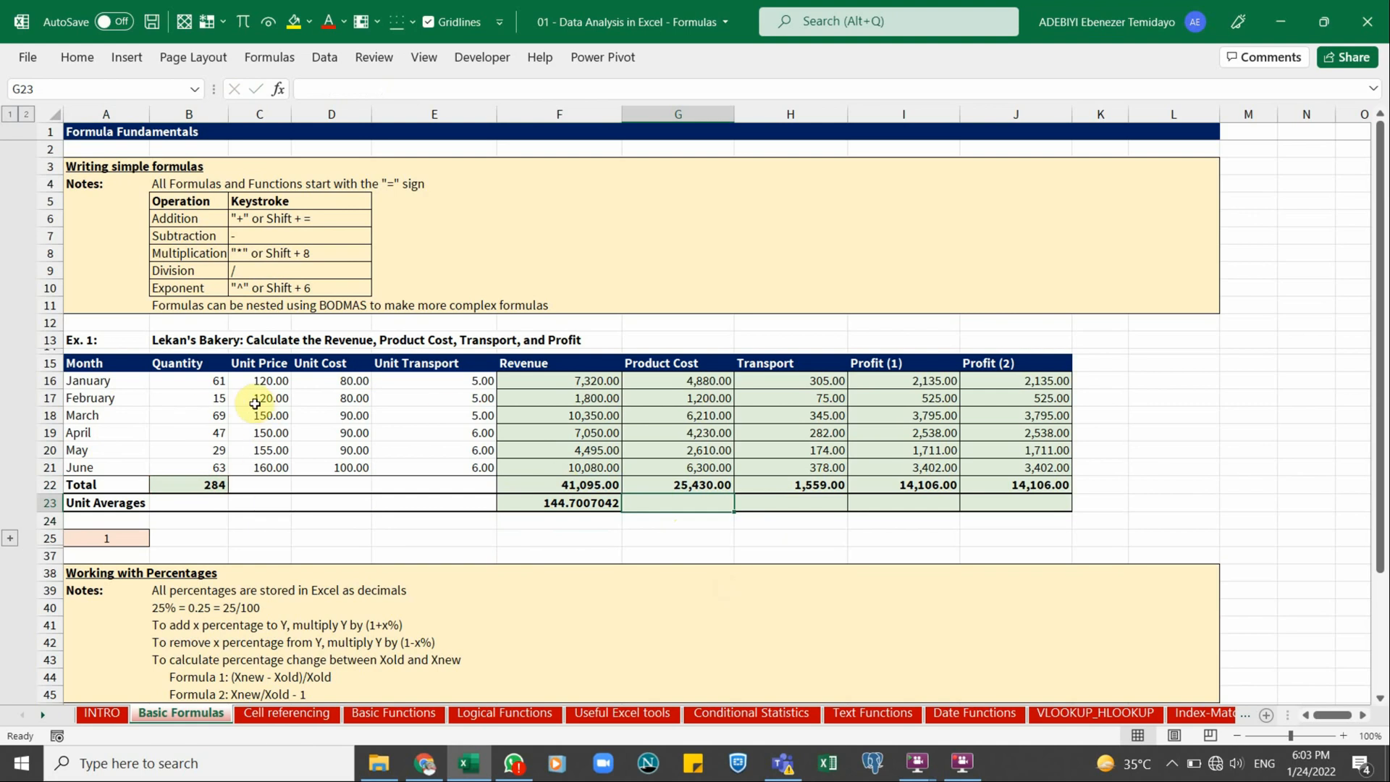
left_click_drag(265, 381, 274, 466)
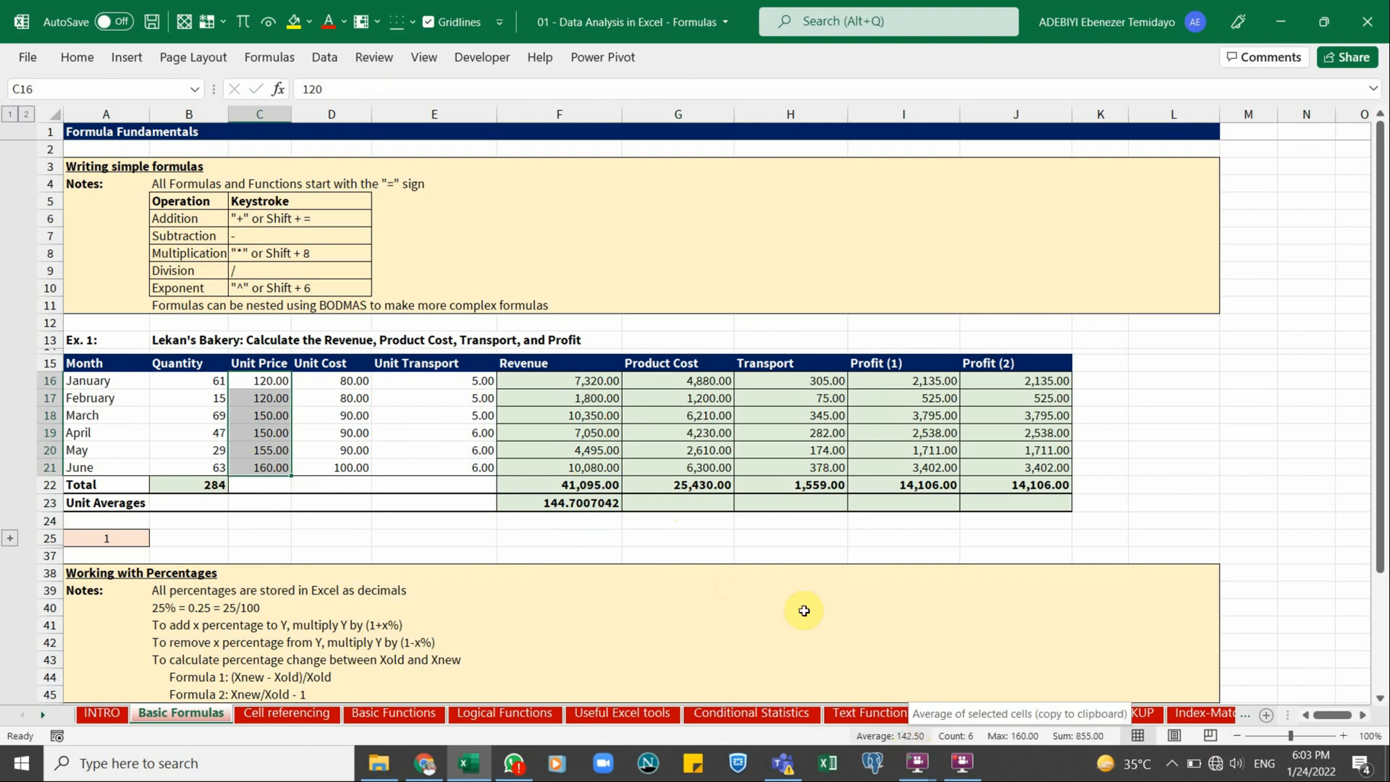
left_click(614, 466)
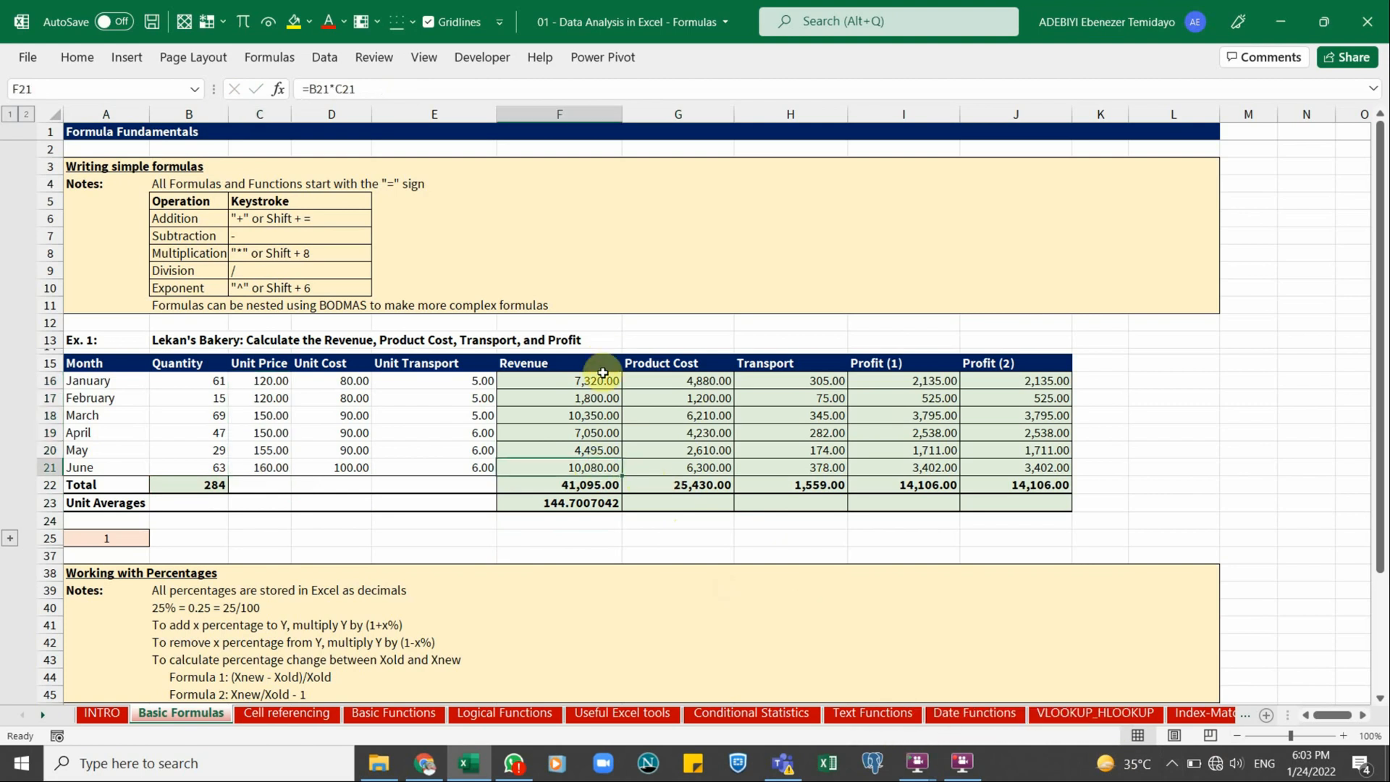
left_click(584, 505)
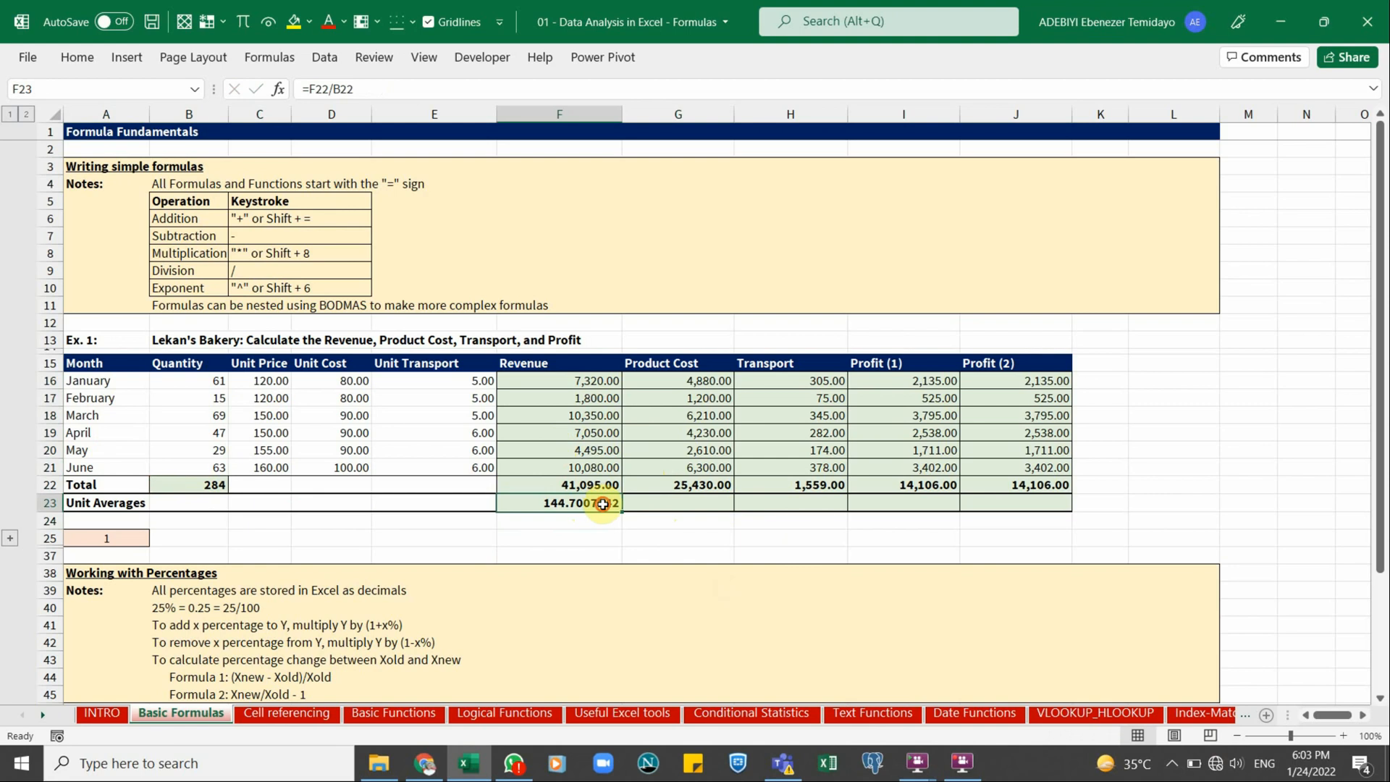
Calculate the unit average product cost in G23 with =G22/B22 and compare it with the unit costs in column D
left_click(671, 504)
type("=")
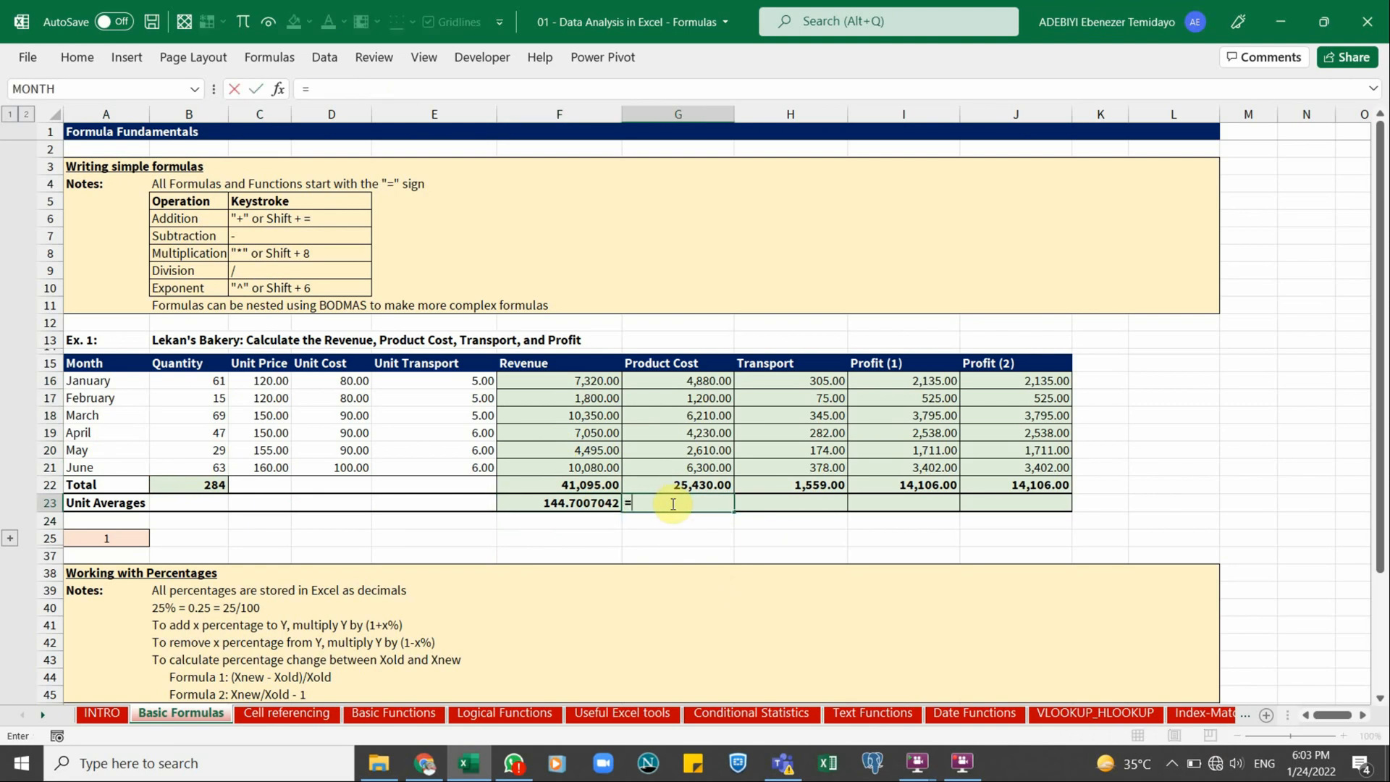
key("Up")
type("/")
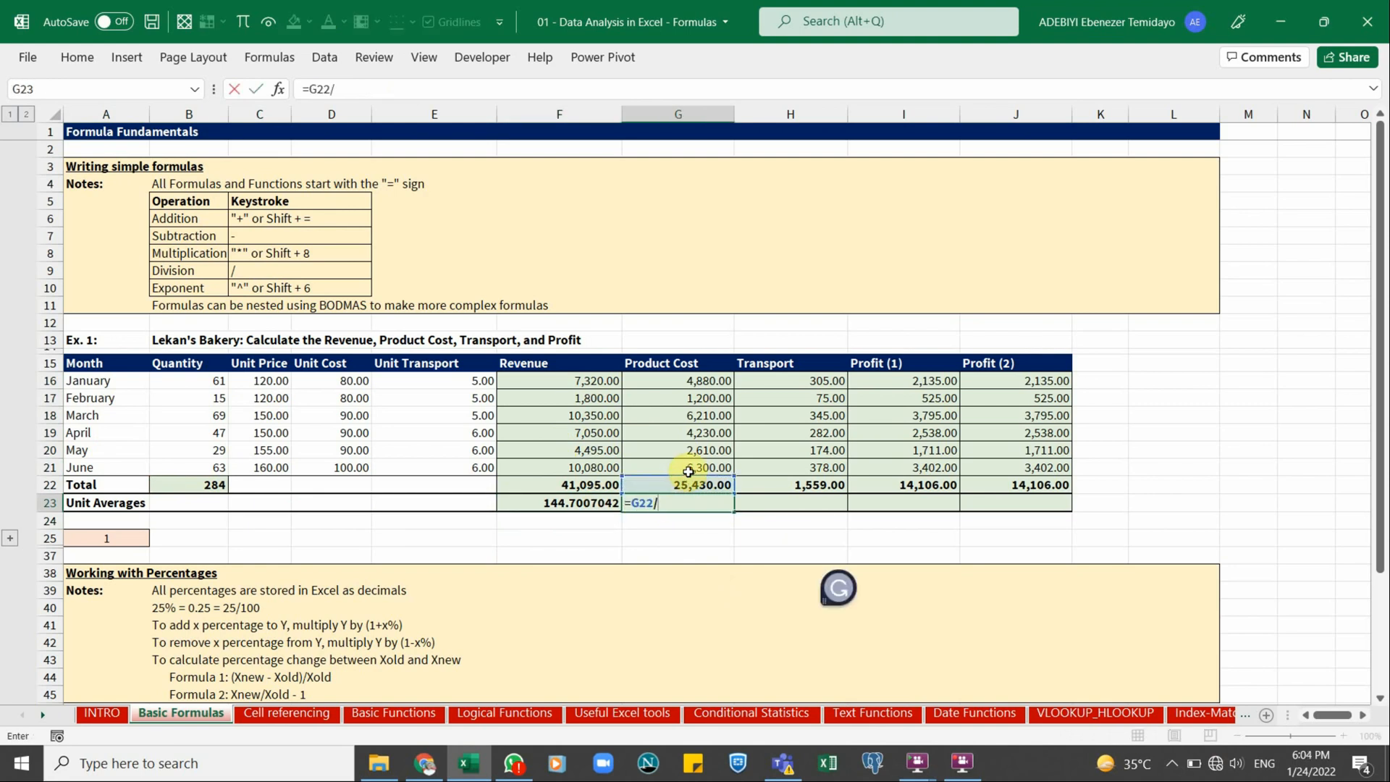
left_click(179, 484)
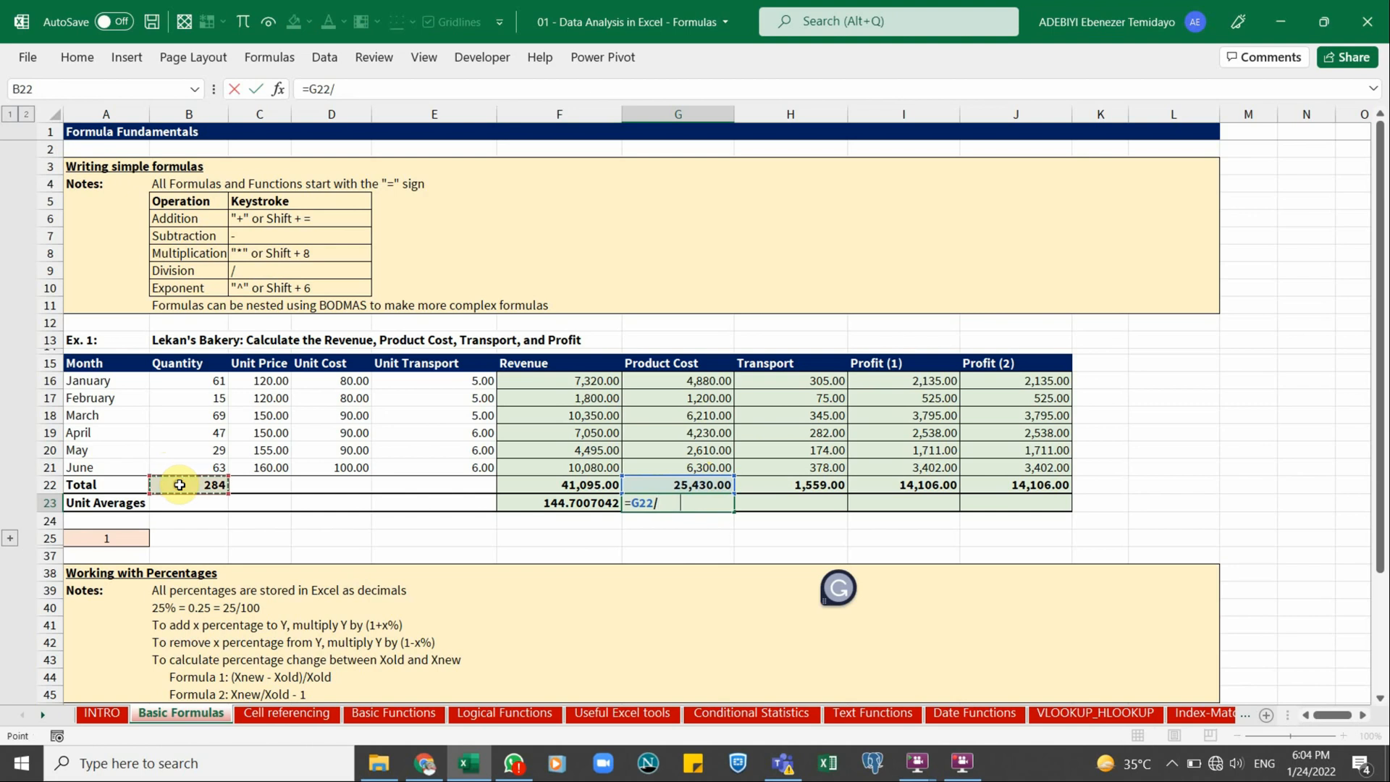
key("Tab")
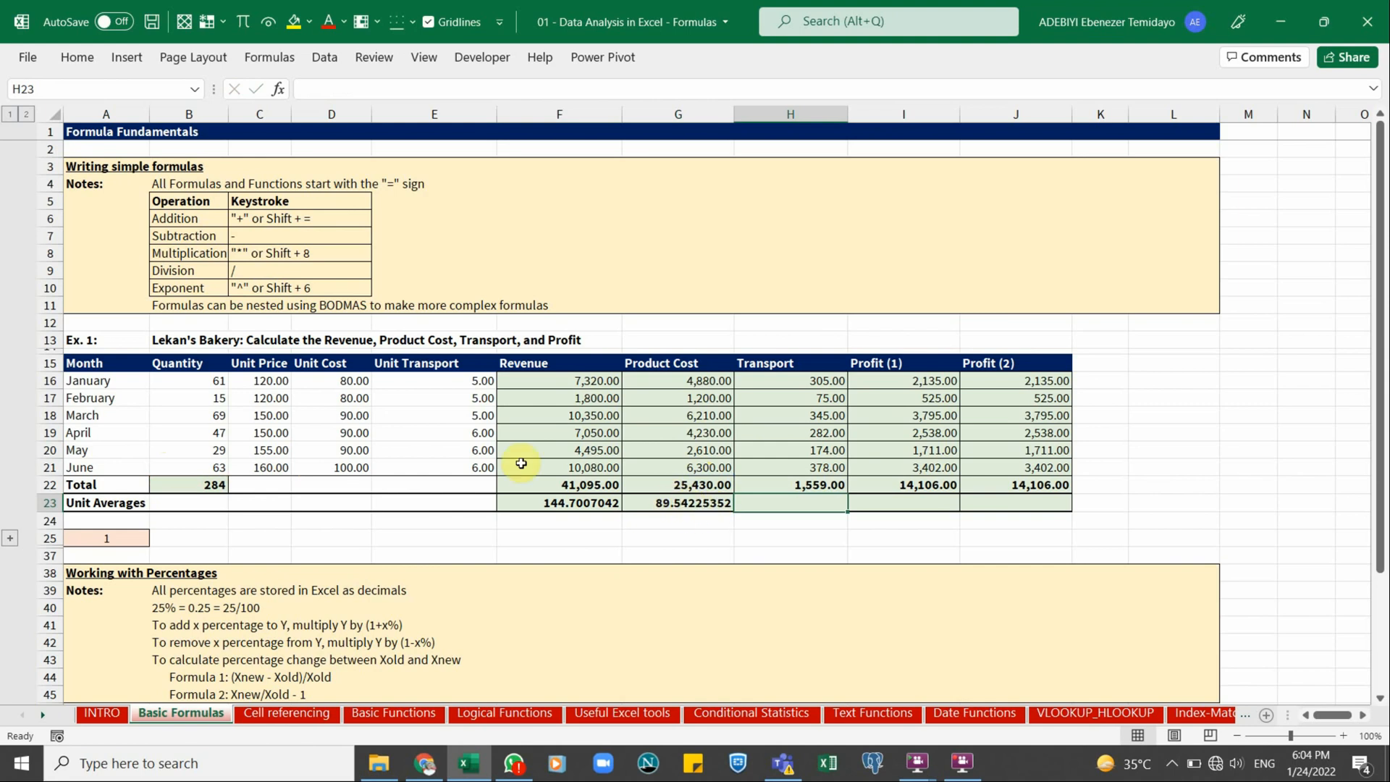
left_click(353, 380)
left_click(343, 469)
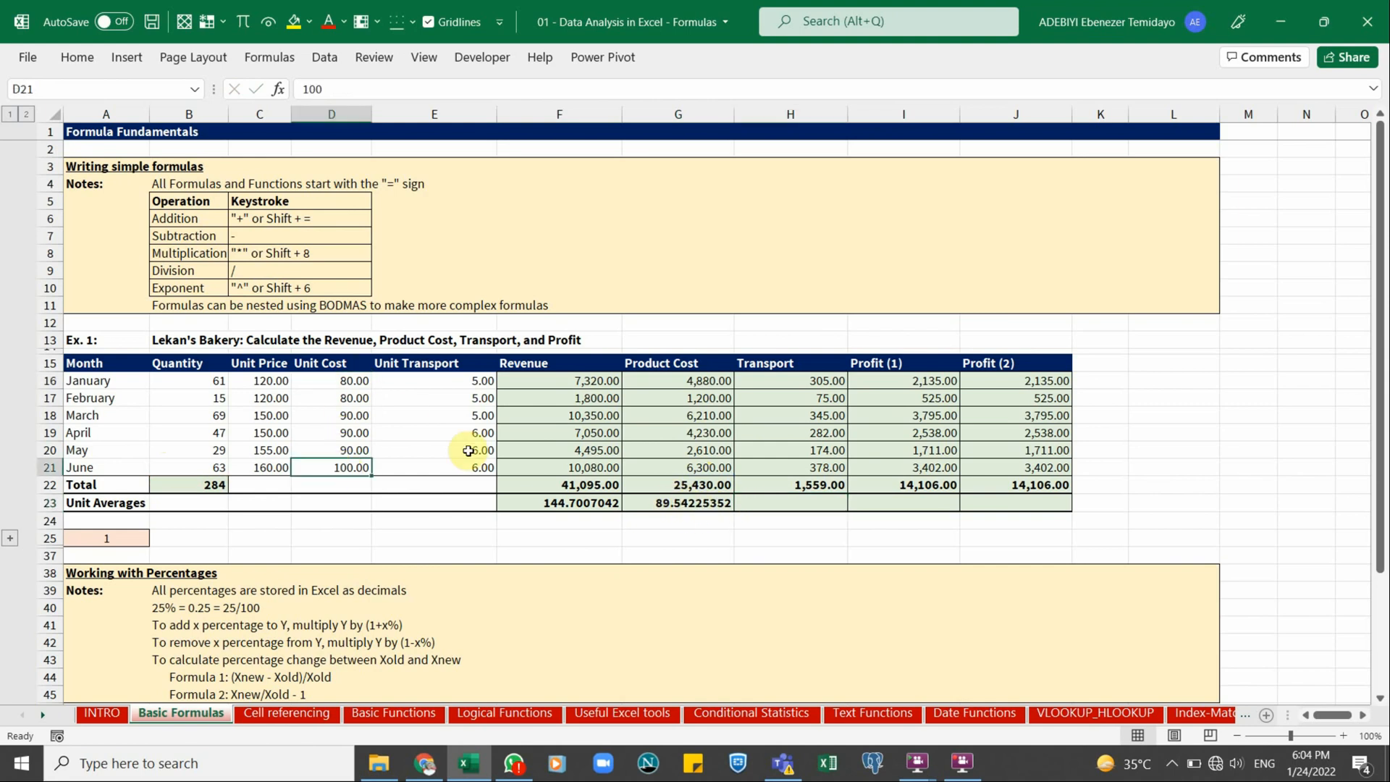
Calculate the unit average transport cost in H23 with =H22/B22 and compare it with the unit transport values in column E
left_click(797, 504)
type("=")
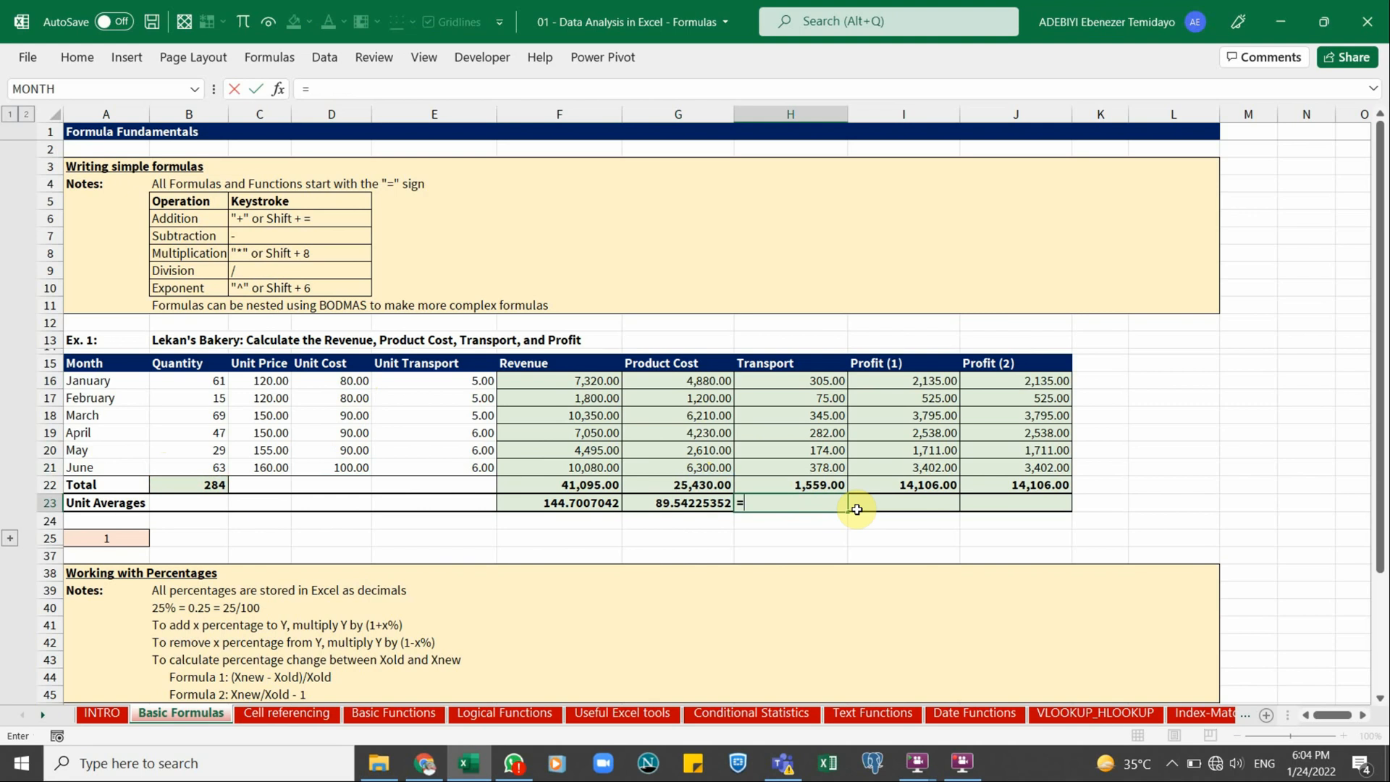
key("Up")
type("/")
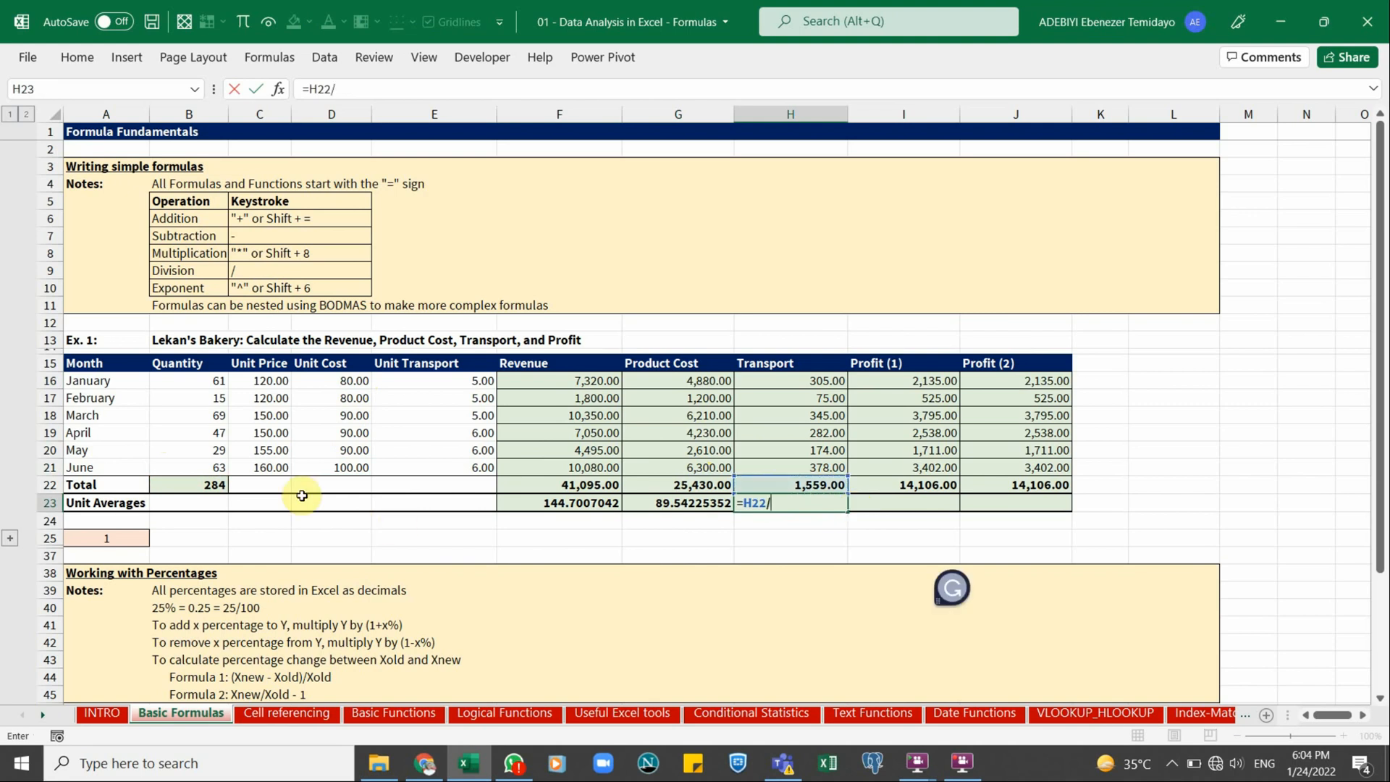
left_click(216, 484)
key("Tab")
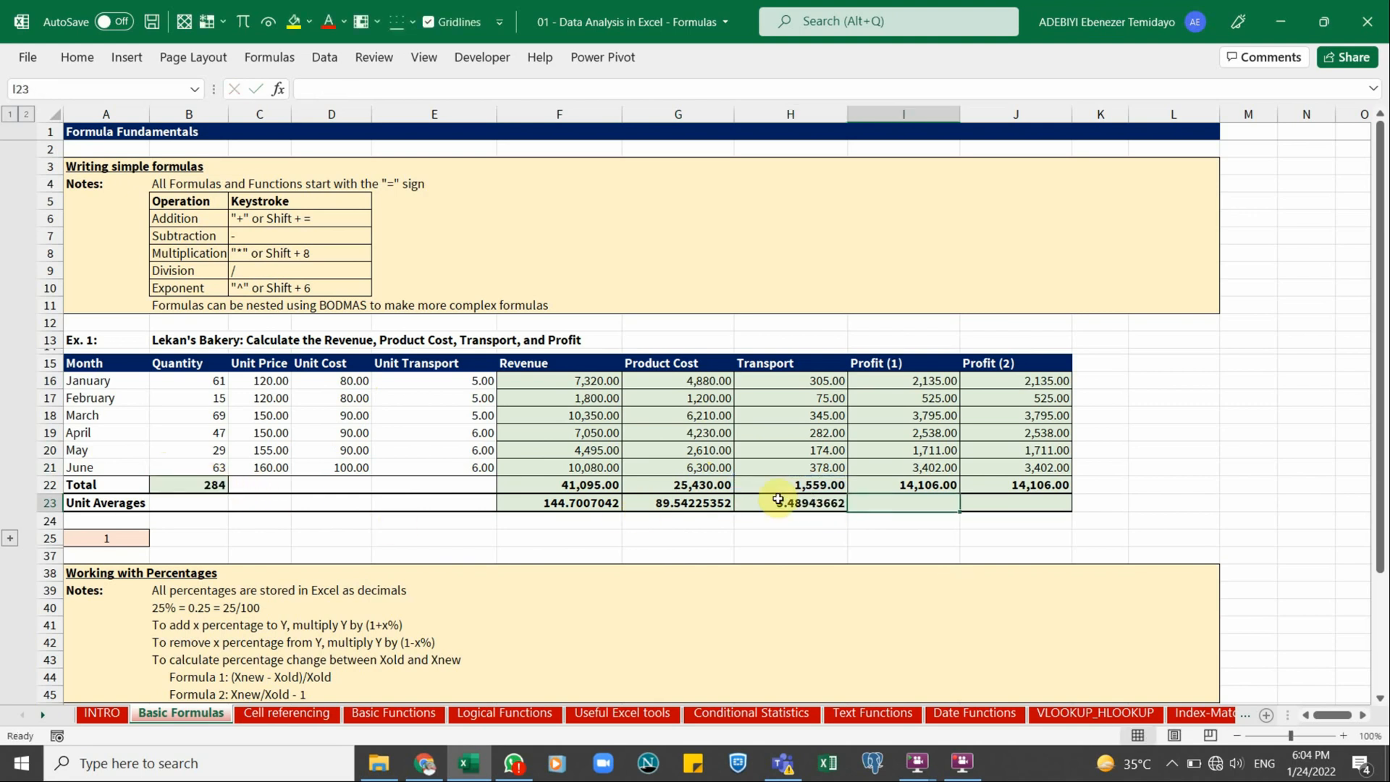
left_click(465, 378)
left_click(466, 467)
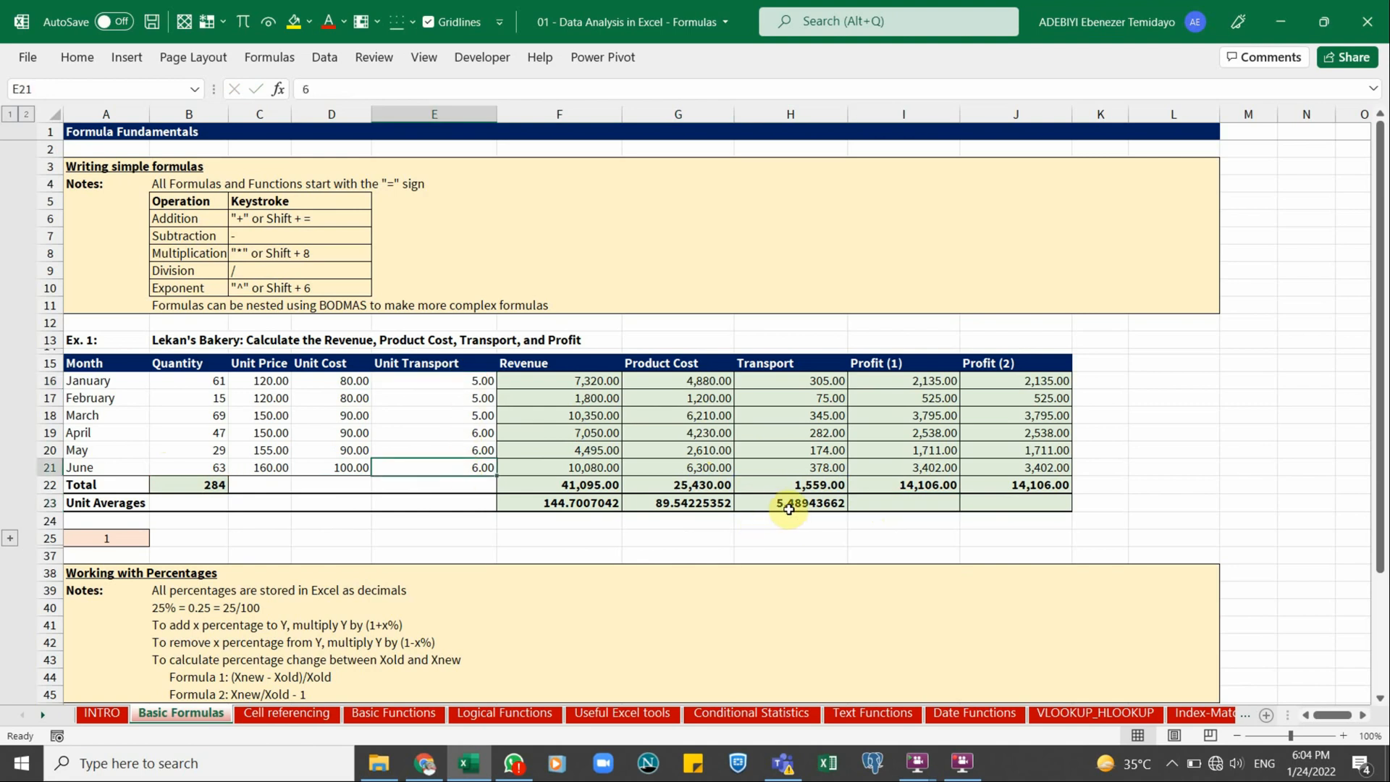
left_click(789, 505)
Calculate the unit average of Profit (1) in I23 with =I22/B22
left_click(938, 504)
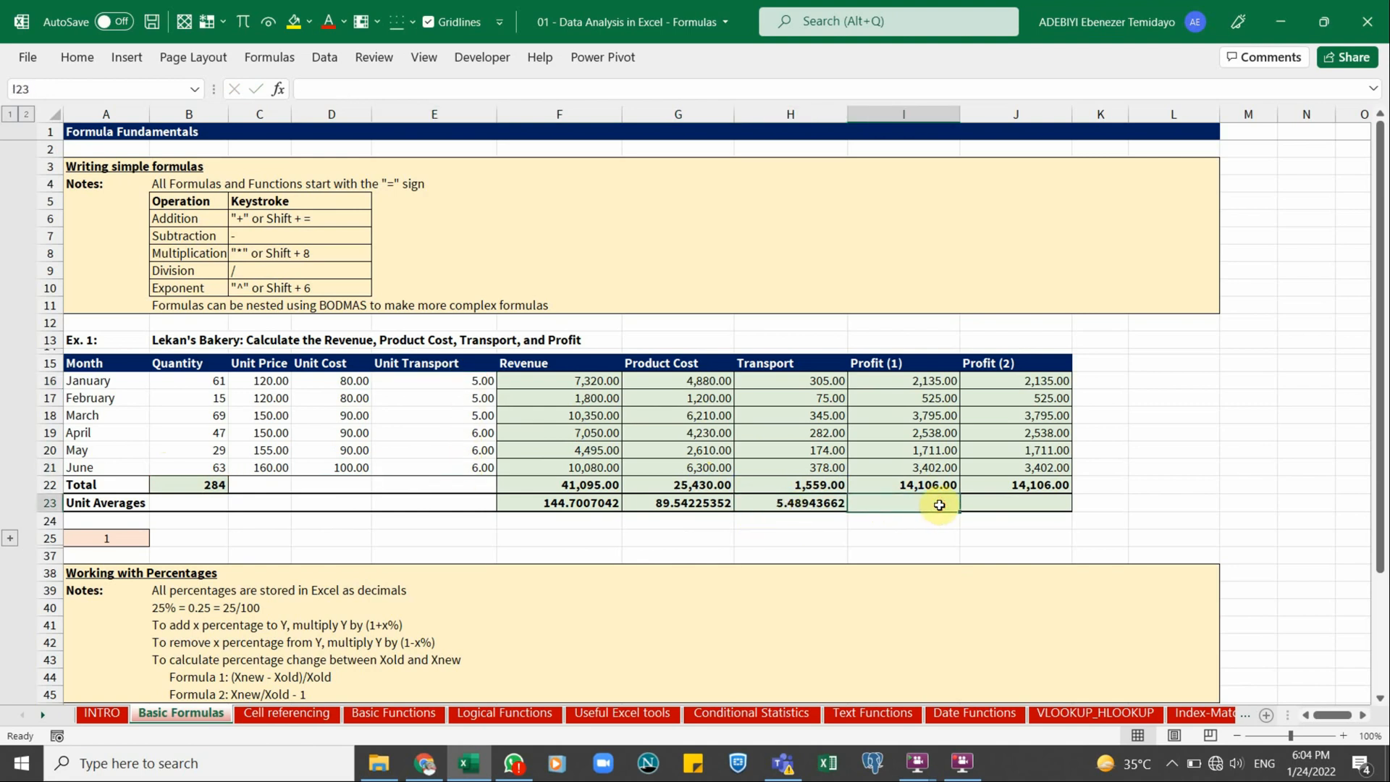
type("=")
key("Up")
type("/")
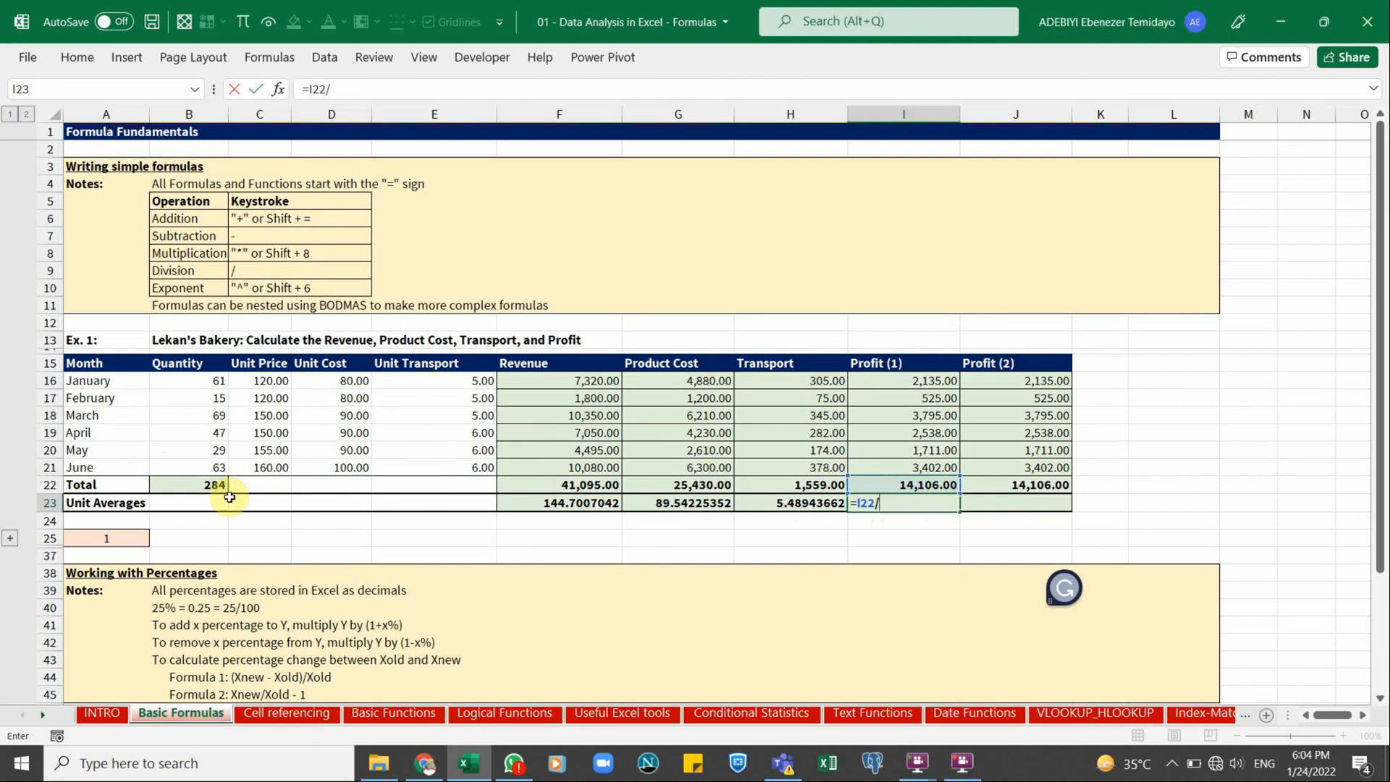
left_click(191, 485)
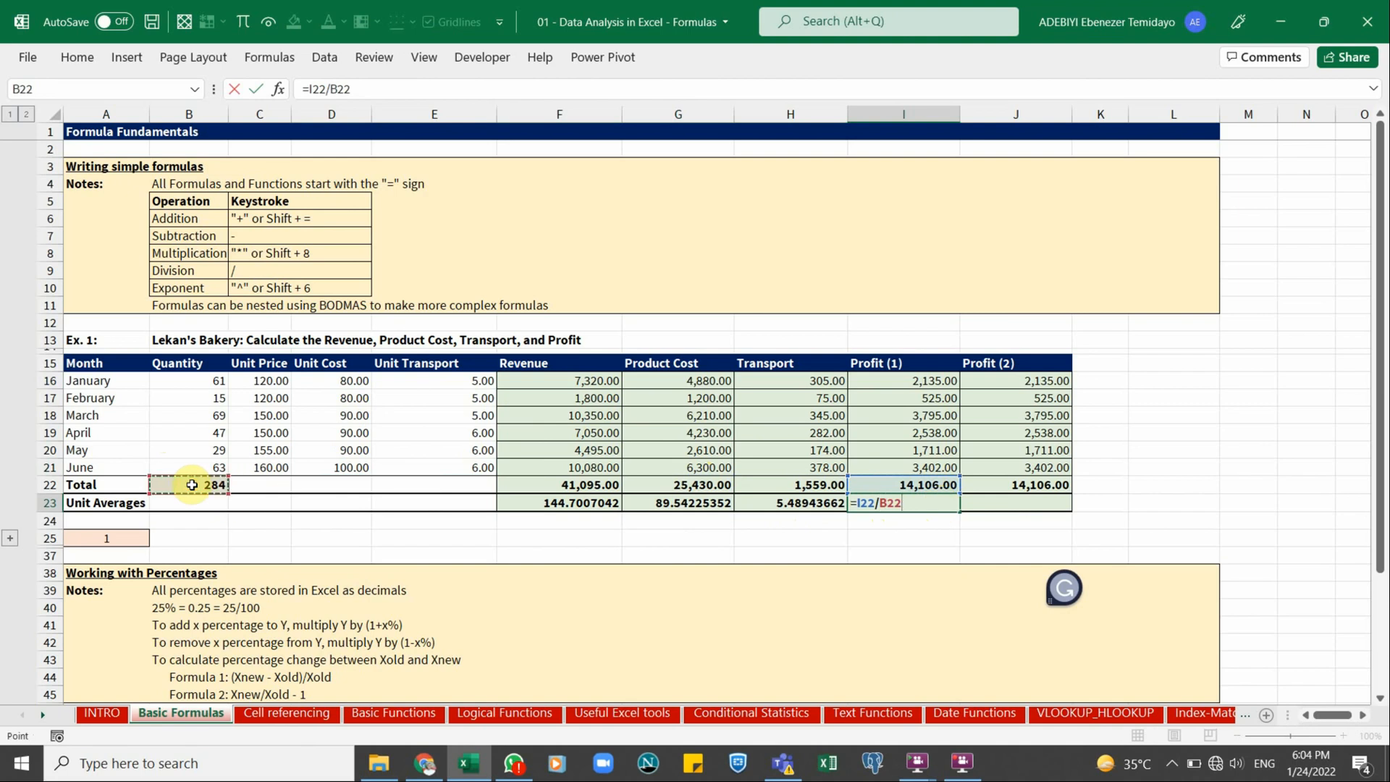
key("ctrl+Return")
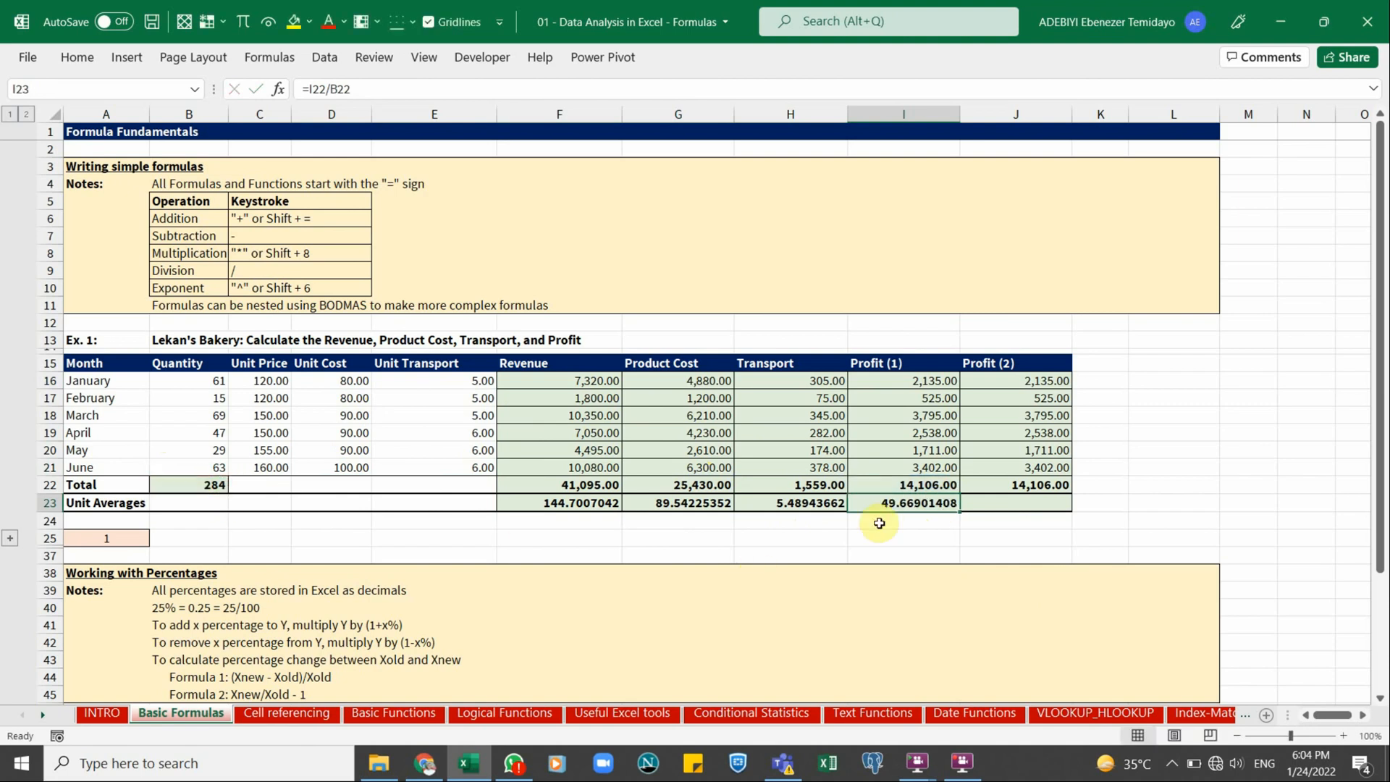
Calculate the unit average of Profit (2) in J23 with =J22/B22
left_click(1000, 505)
type("=")
key("Up")
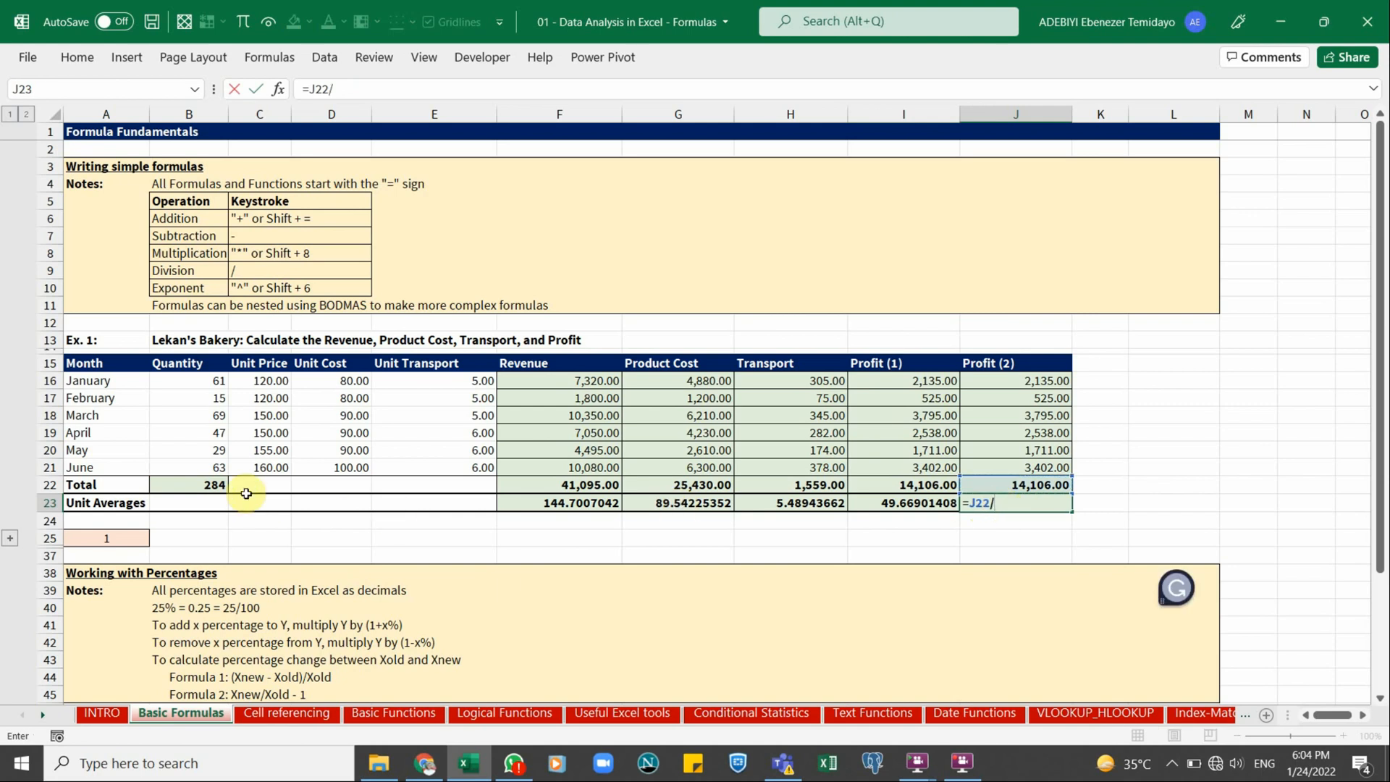
left_click(214, 485)
key("ctrl+Return")
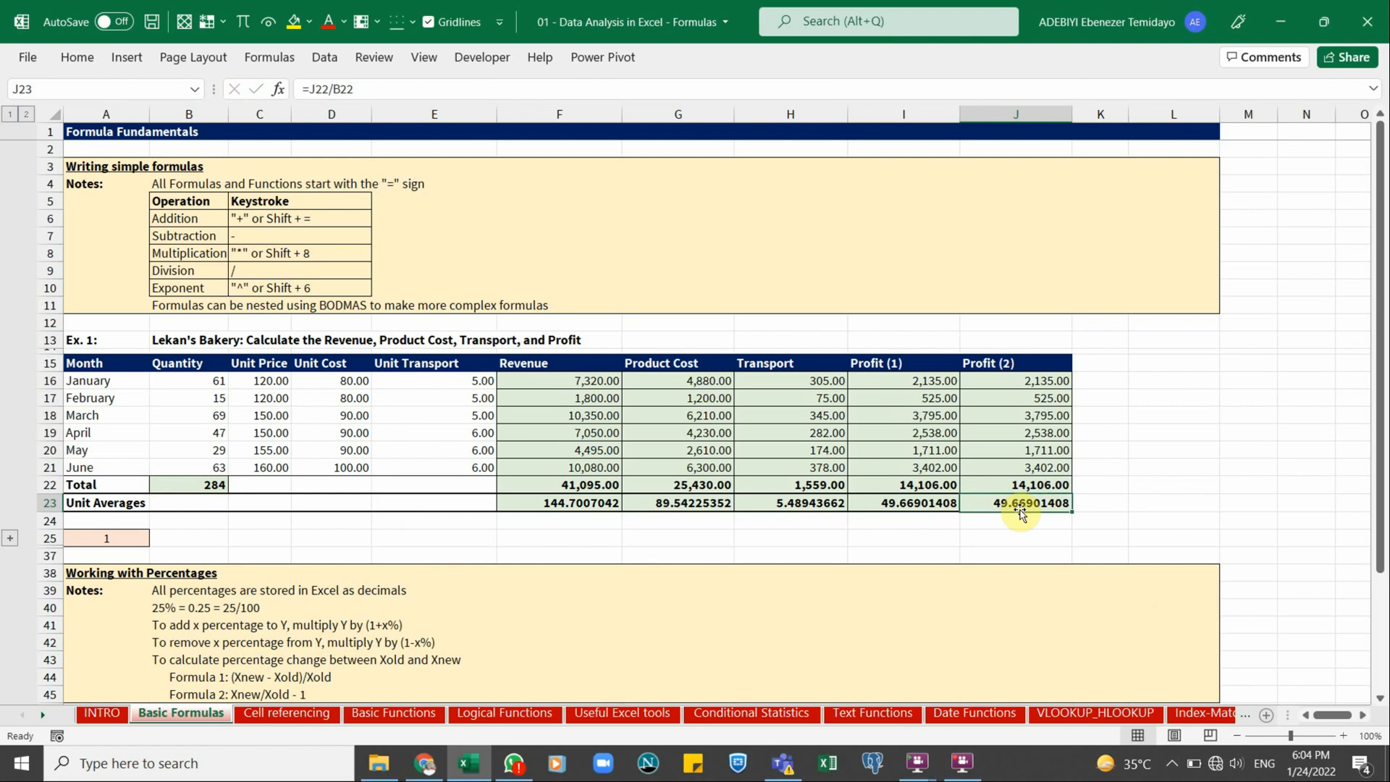
Review the revenue, product cost, transport and profit formulas in the Ex. 1 table, including the cell references of the May Profit (2) formula in J20
scroll(778, 518, "down", 1)
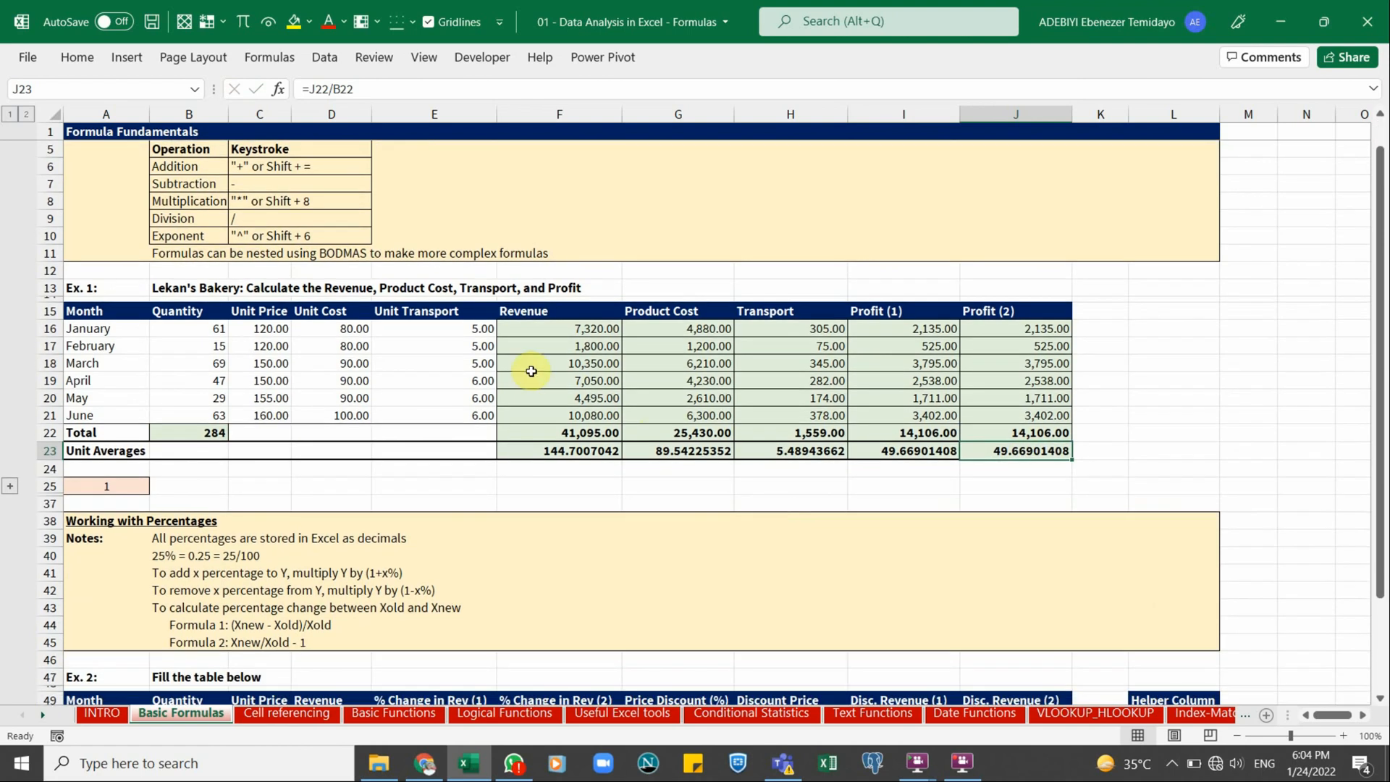
left_click(593, 349)
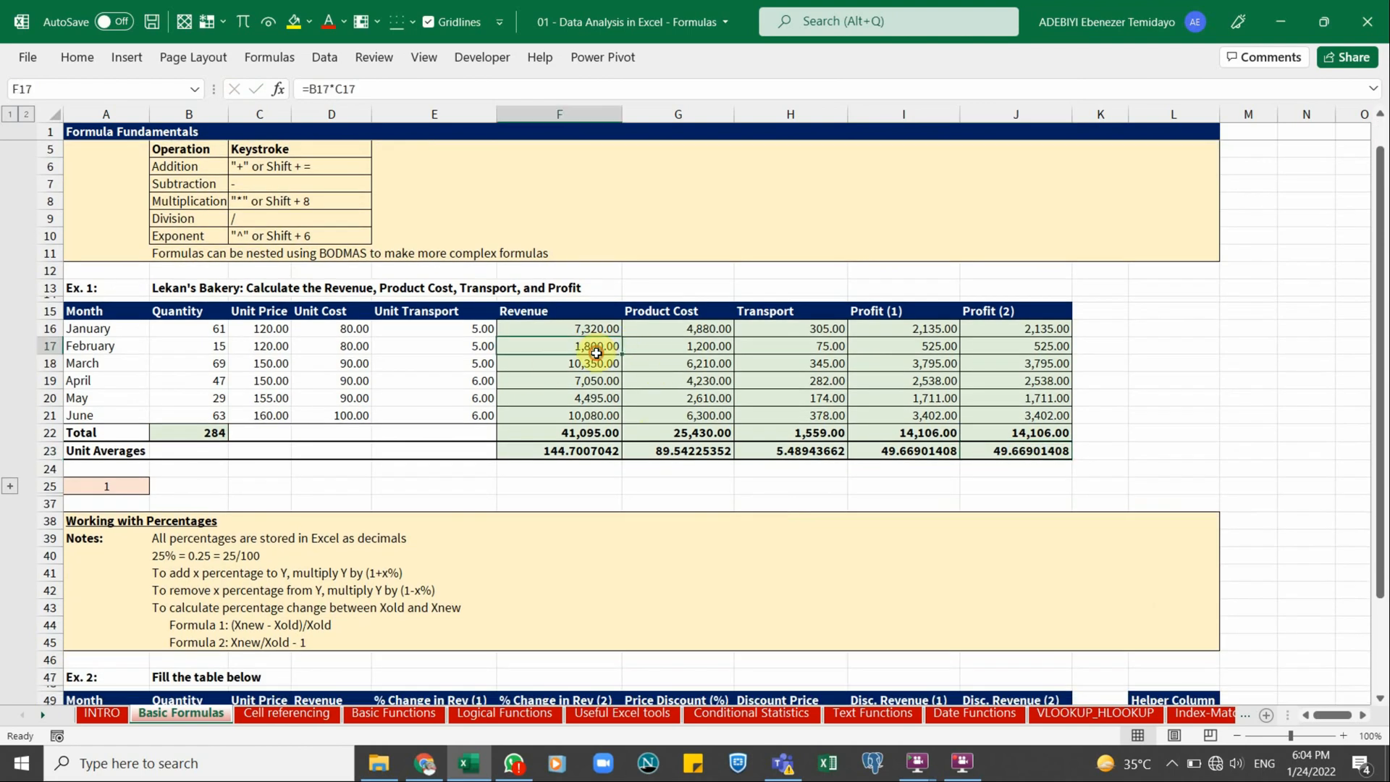
left_click(605, 401)
left_click(698, 361)
left_click(756, 366)
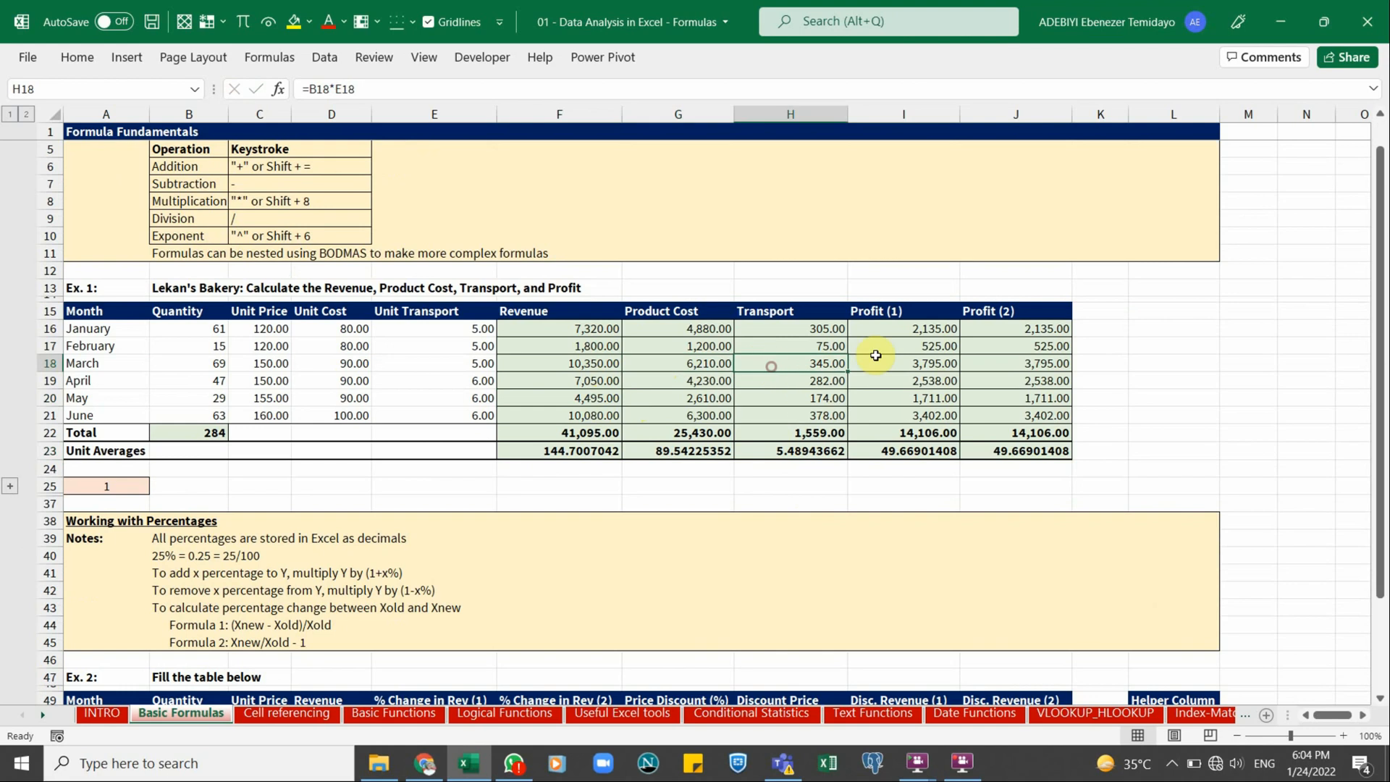
left_click(889, 357)
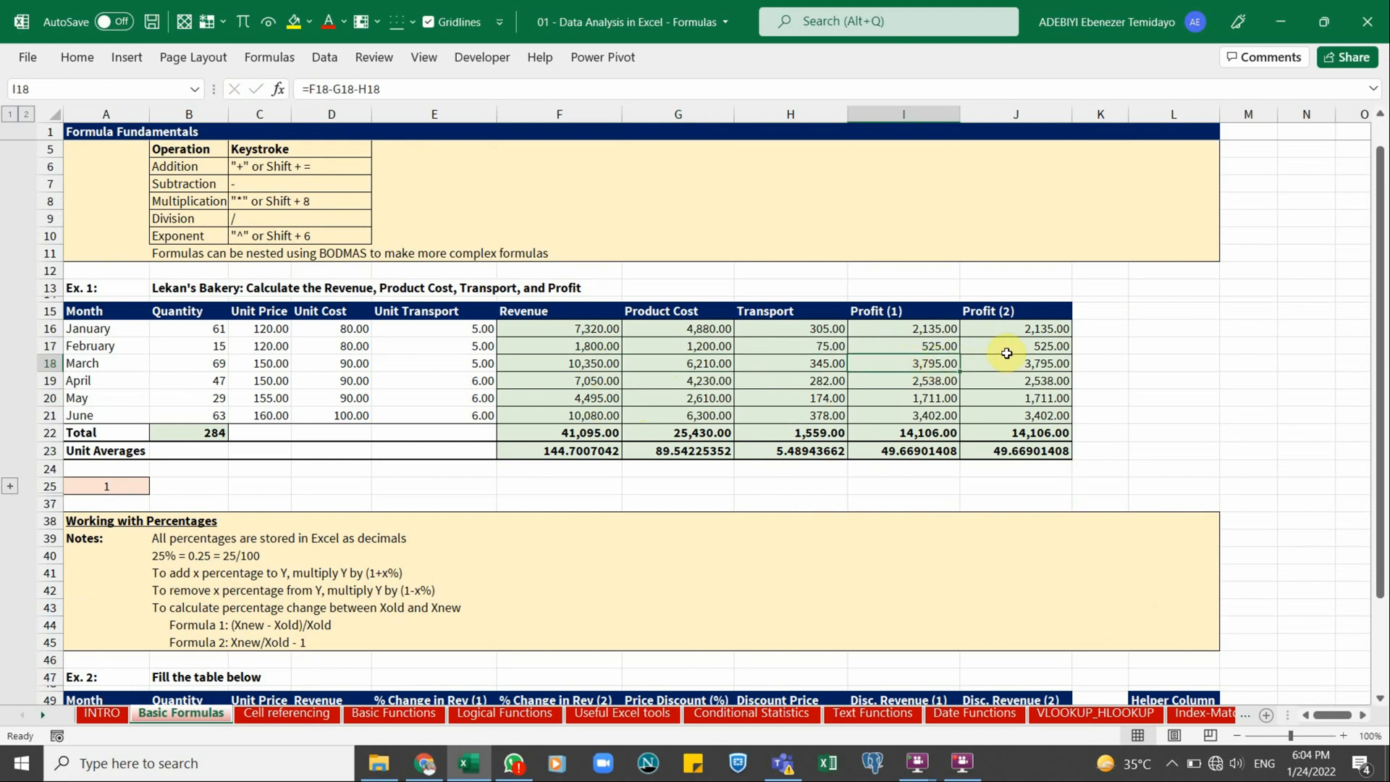
left_click(1013, 351)
left_click(1013, 365)
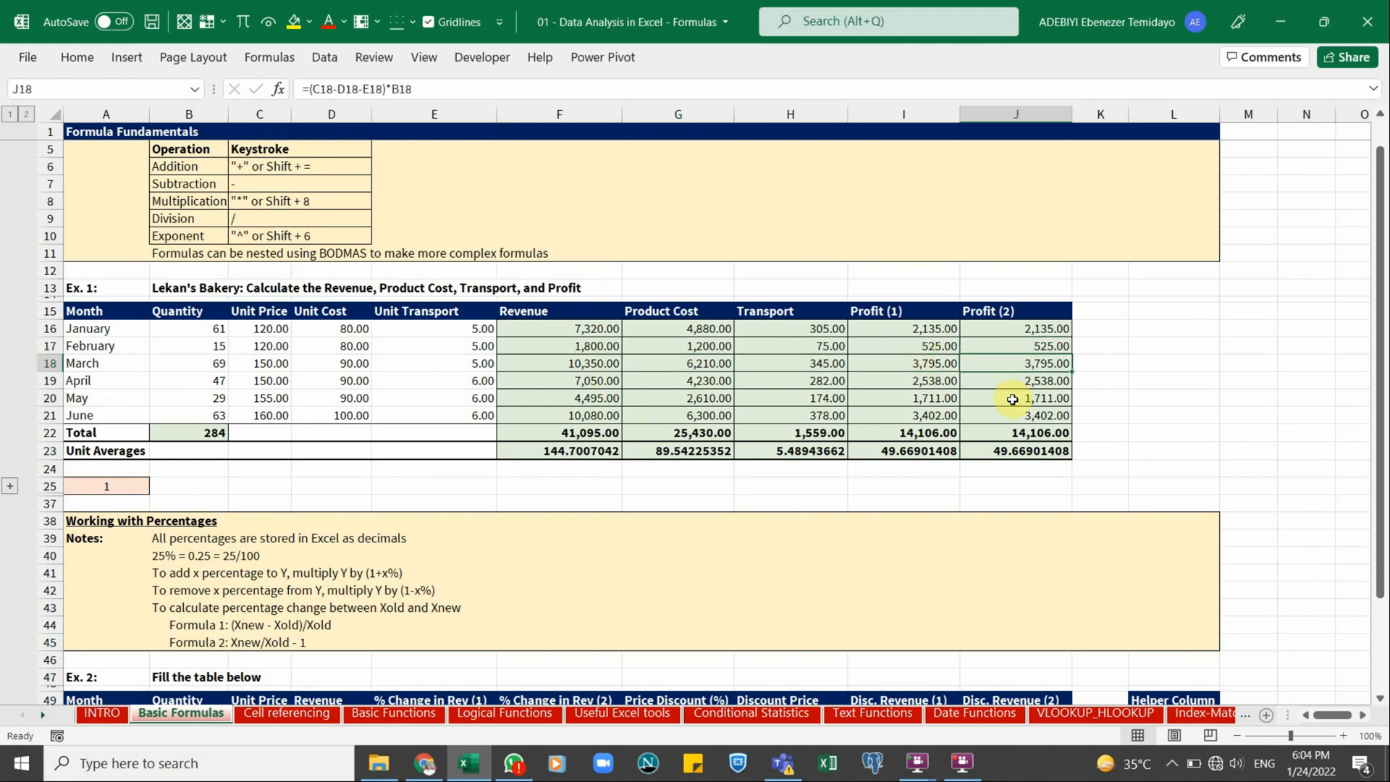
left_click(1011, 399)
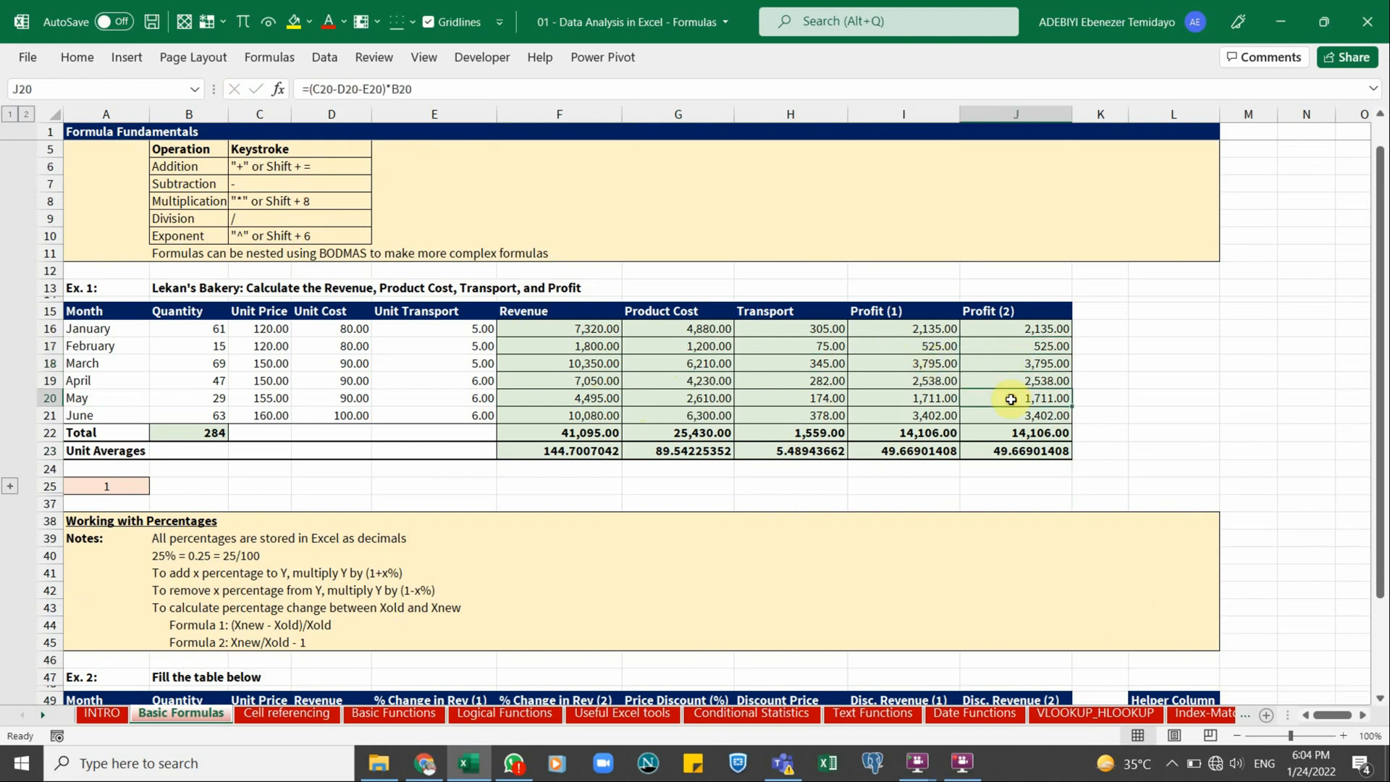
left_click(417, 88)
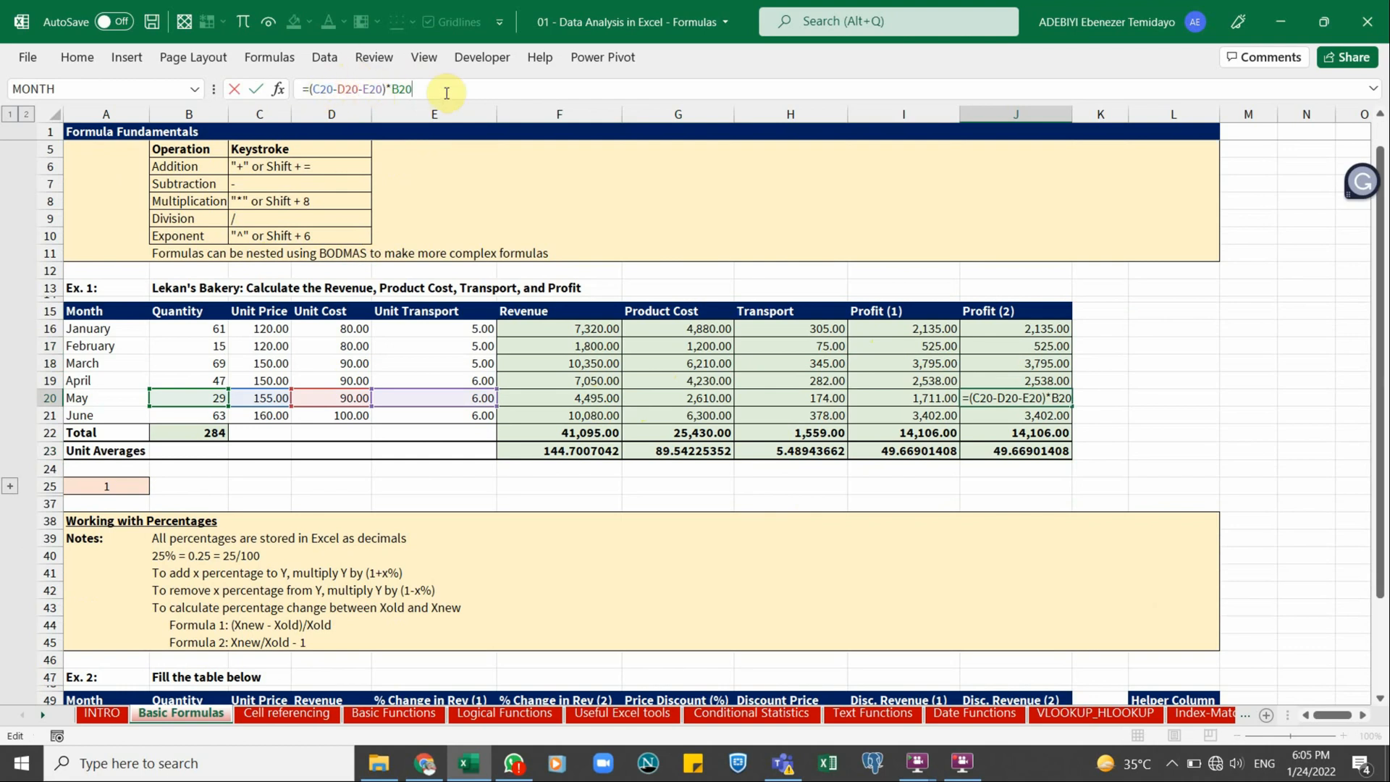
key("ctrl+Return")
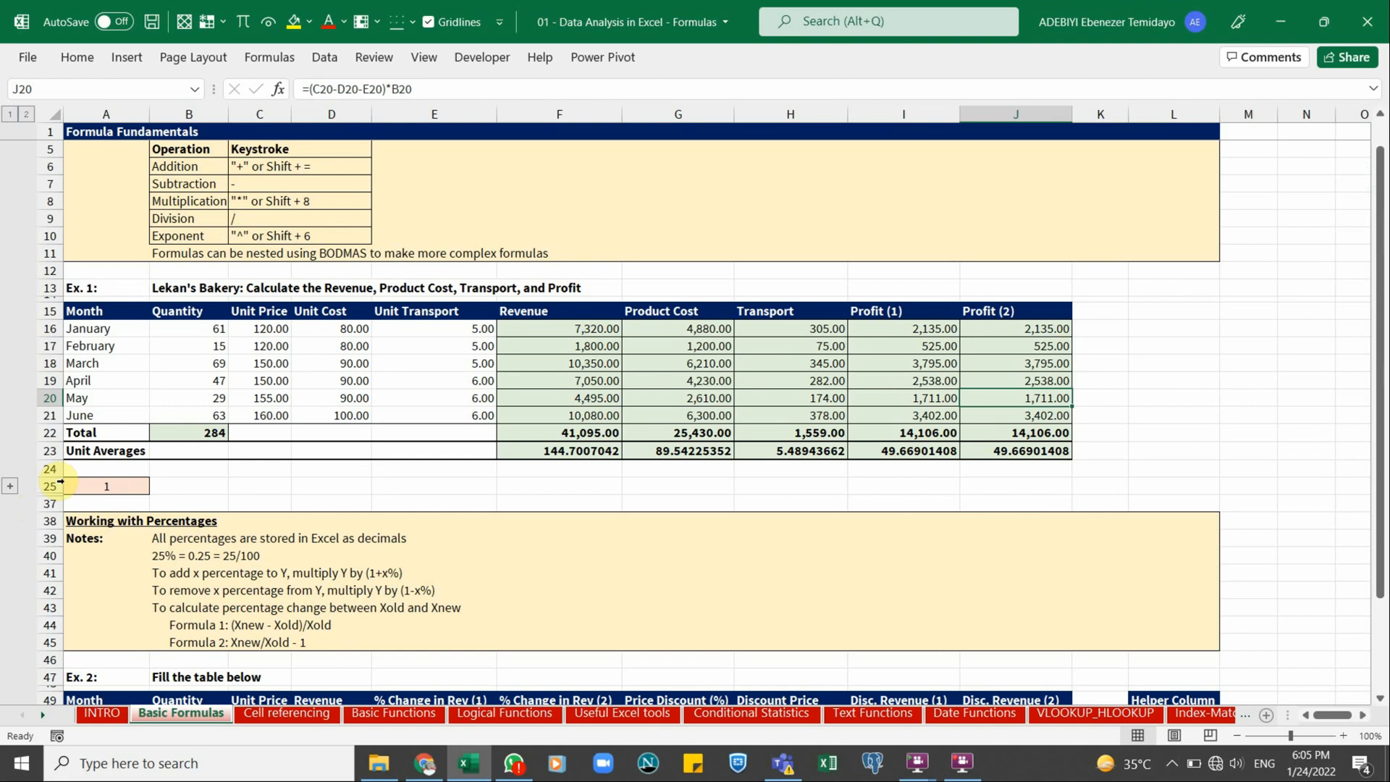
Expand the collapsed row group below Ex. 1 and examine the Test 1 table's unit price, cost, transport and commission columns
scroll(310, 496, "down", 3)
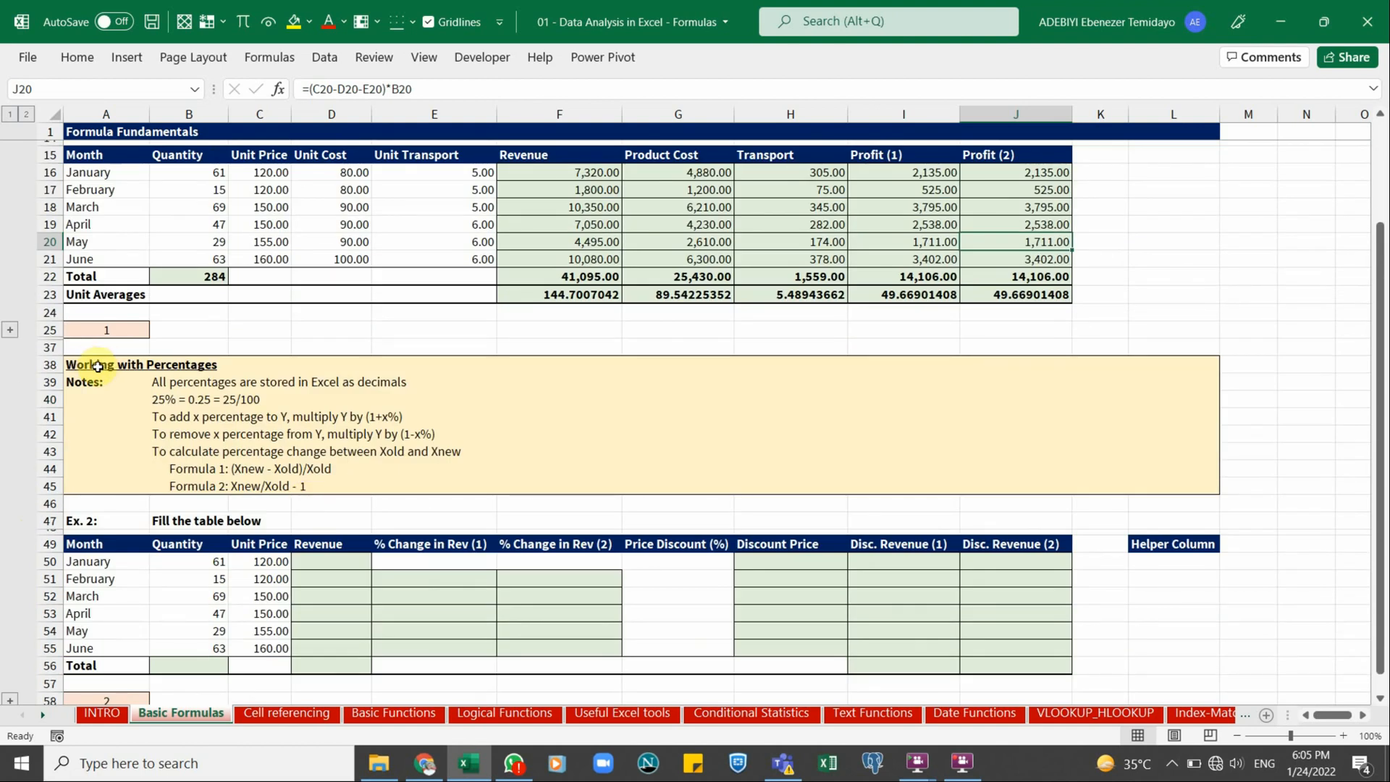
left_click(11, 331)
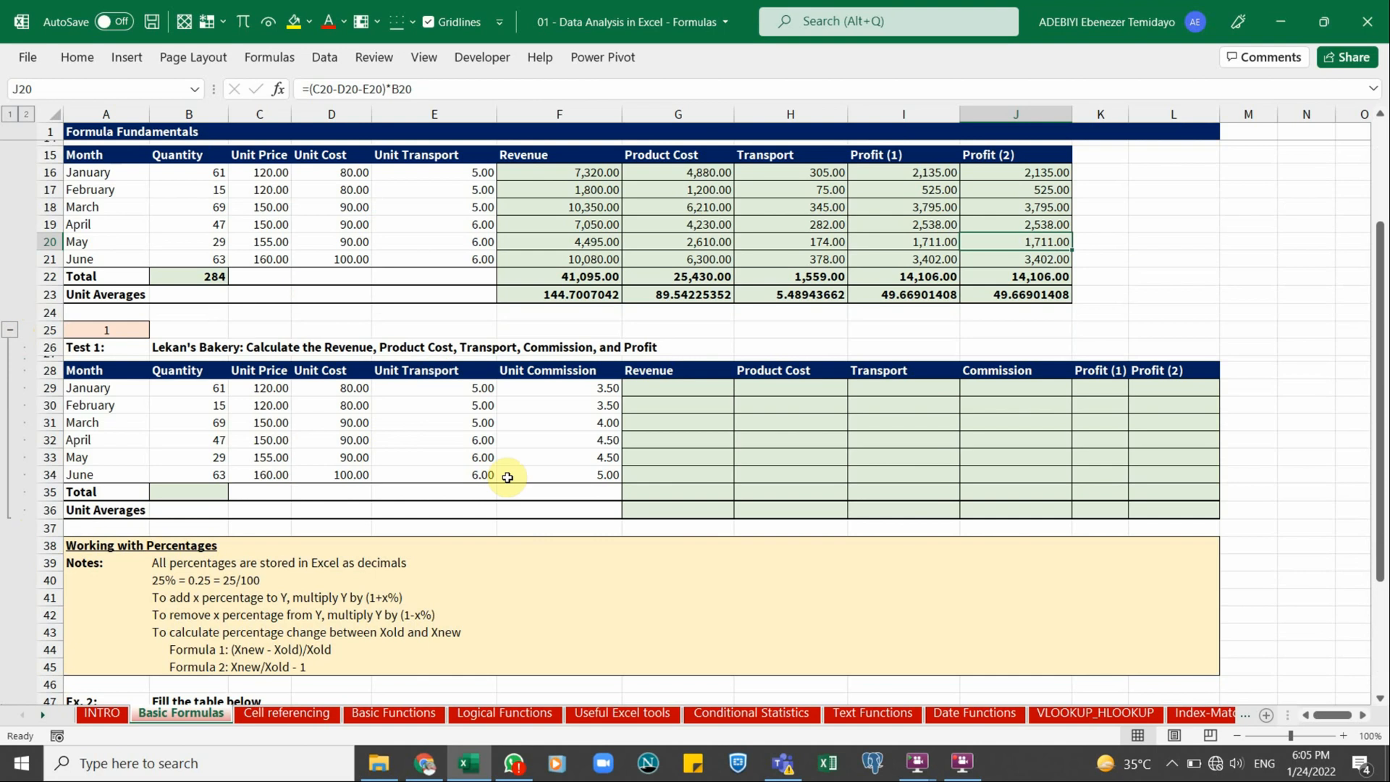
left_click_drag(184, 386, 250, 455)
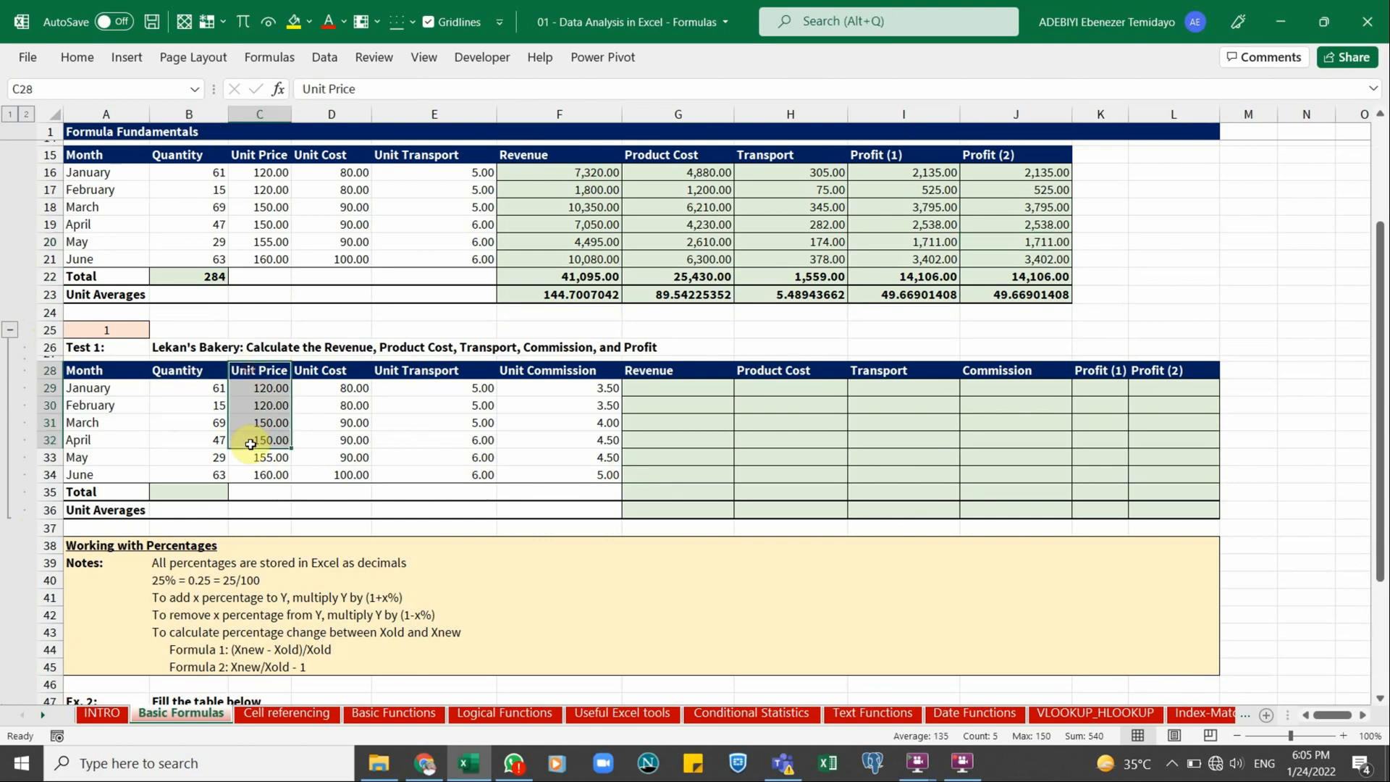
left_click_drag(332, 387, 340, 456)
left_click_drag(443, 376, 451, 424)
left_click_drag(586, 381, 581, 444)
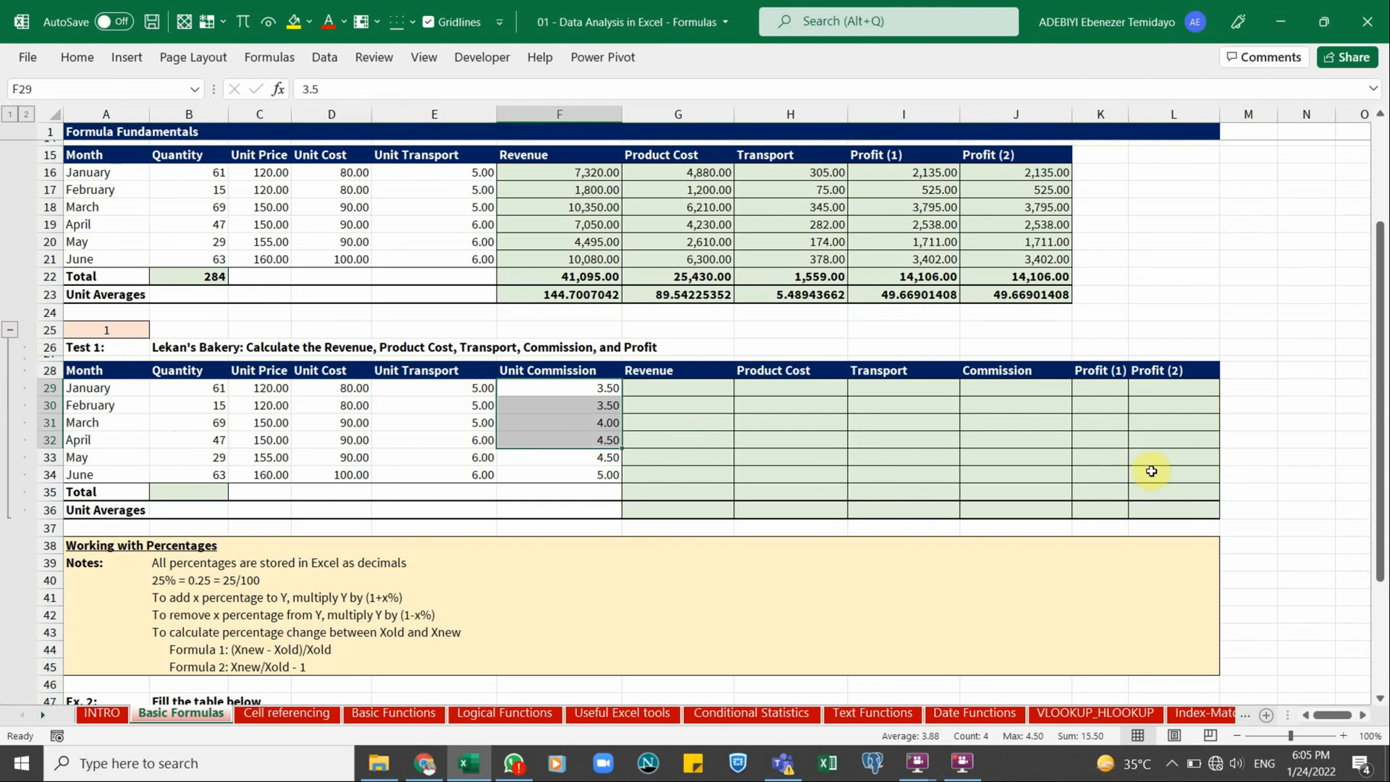
left_click(635, 241)
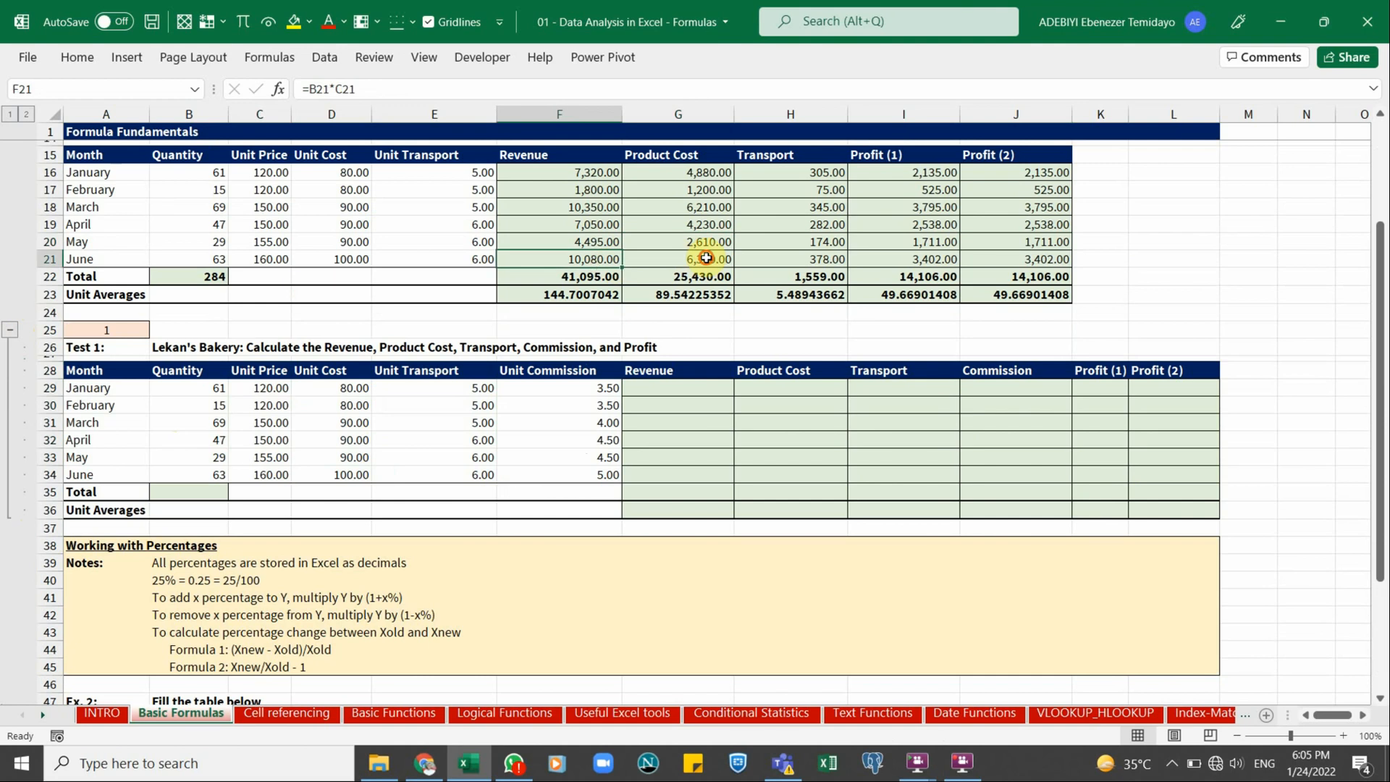
left_click(786, 444)
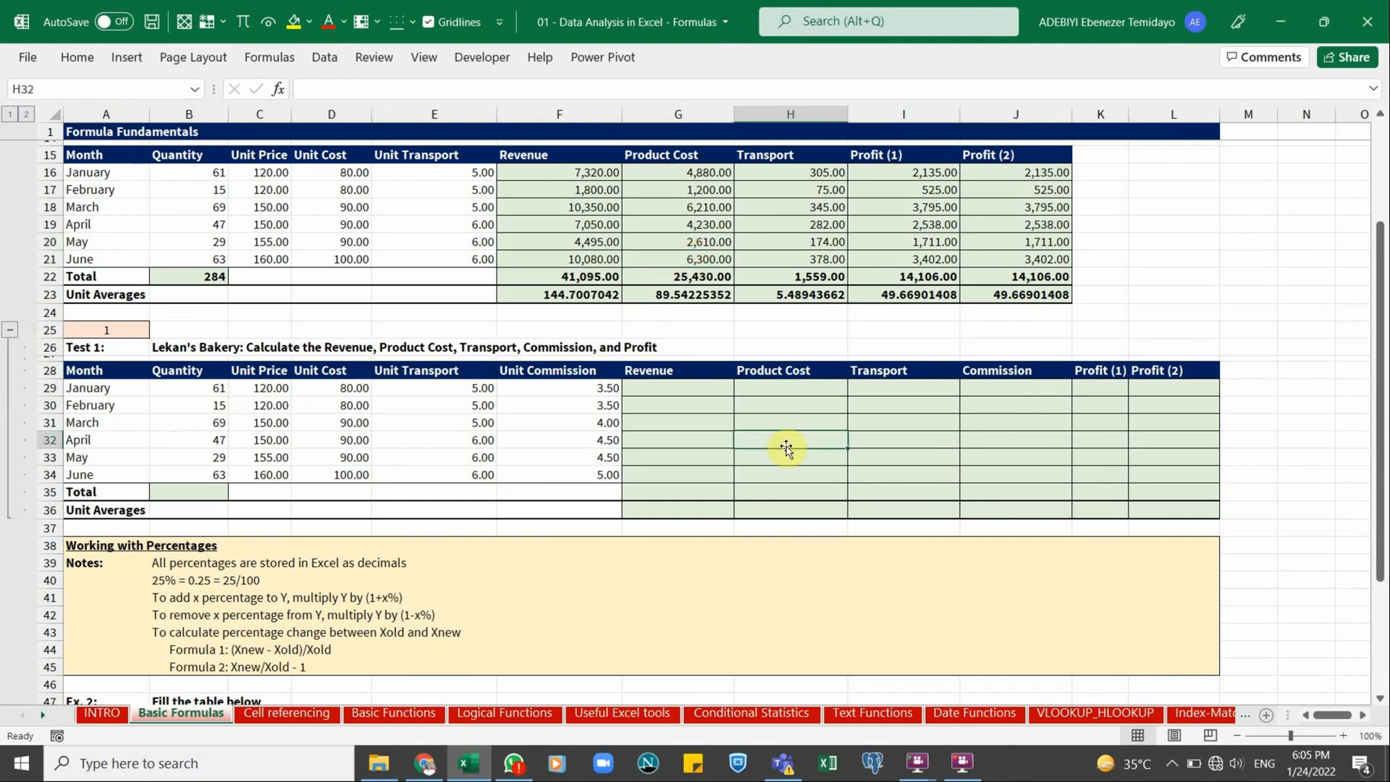